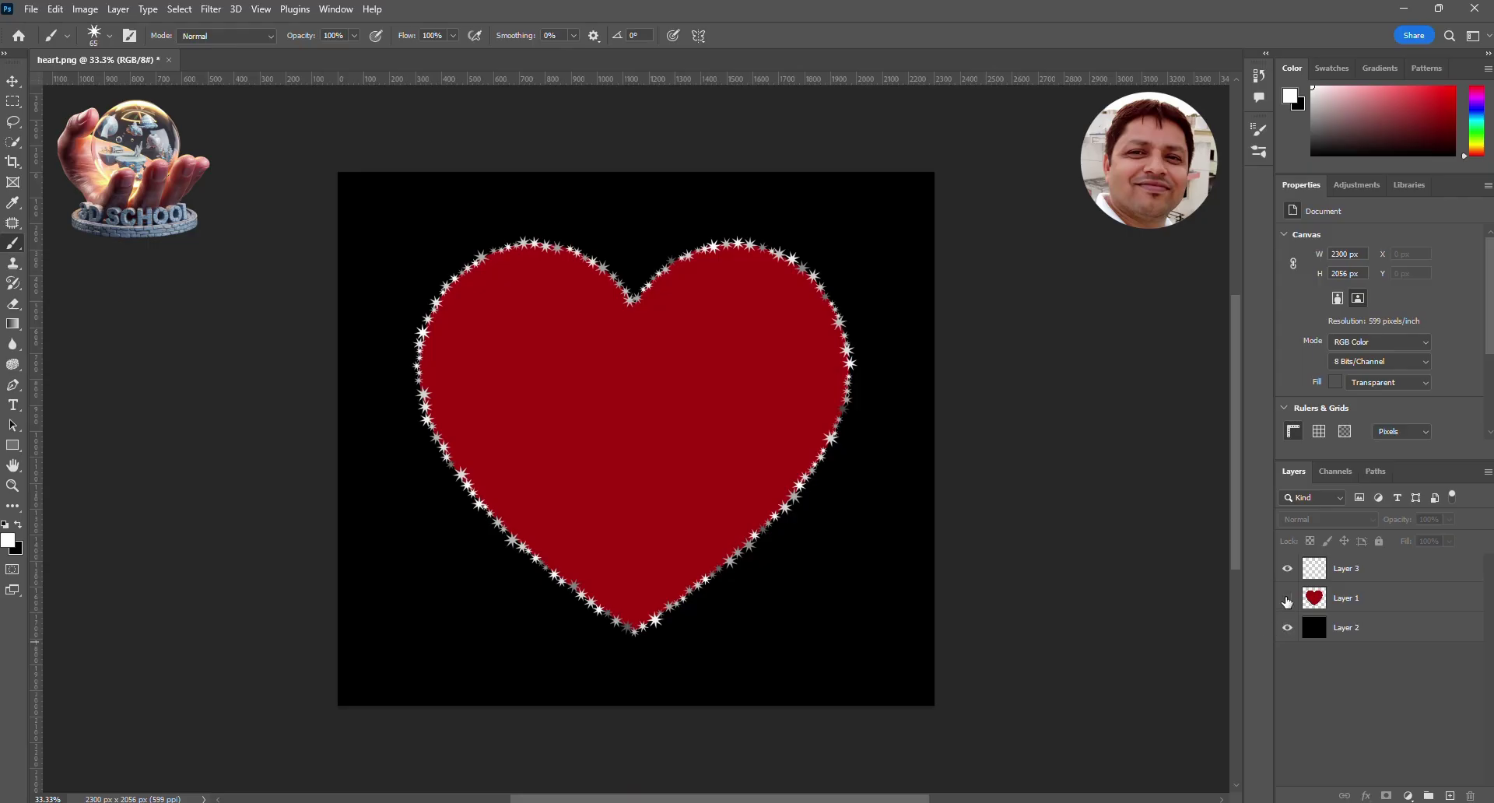
click(1287, 599)
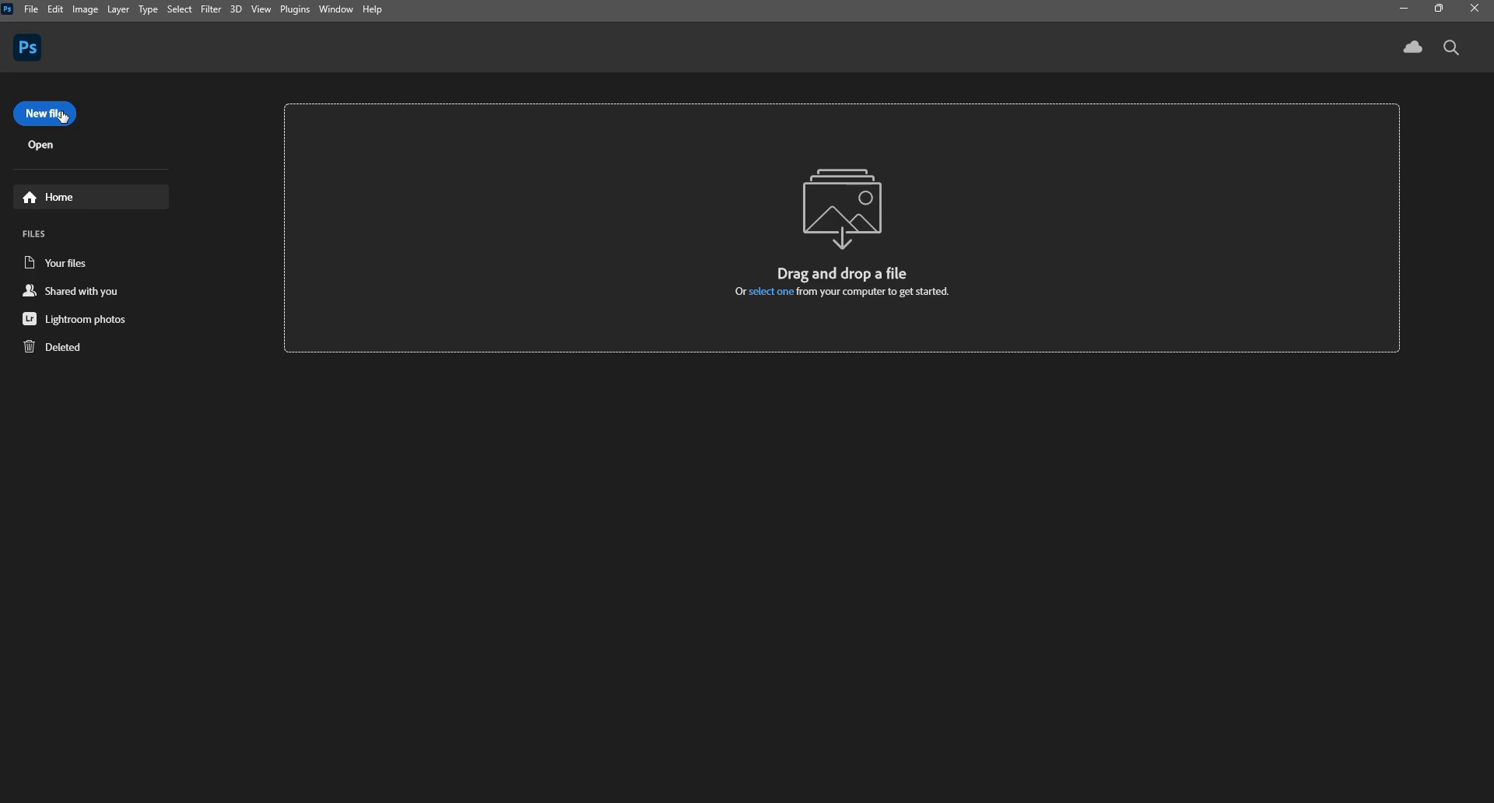
Step: Create a new document 100 pixels wide and 100 pixels high at 300 pixels/inch with a white background
click(35, 11)
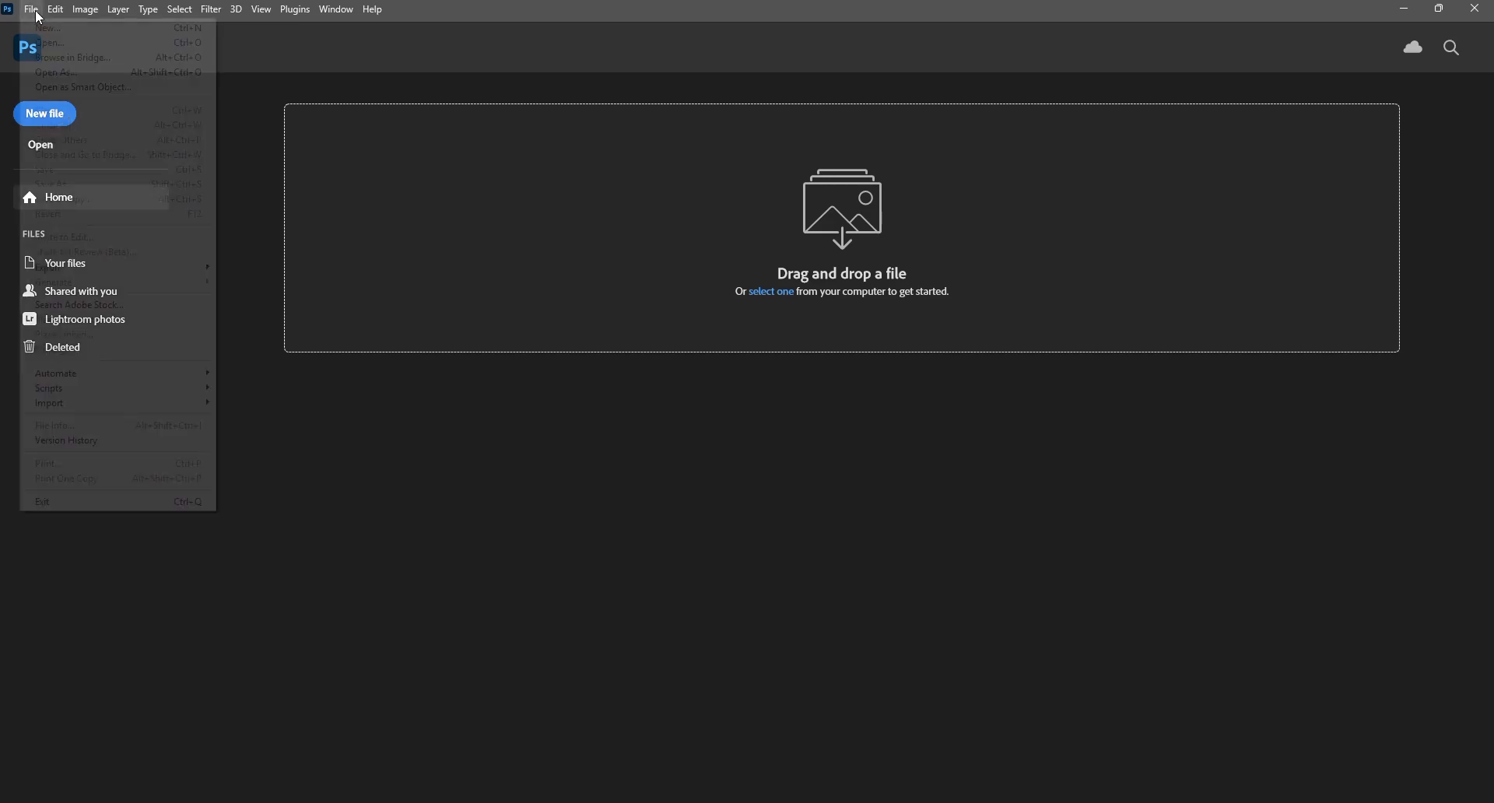
click(47, 28)
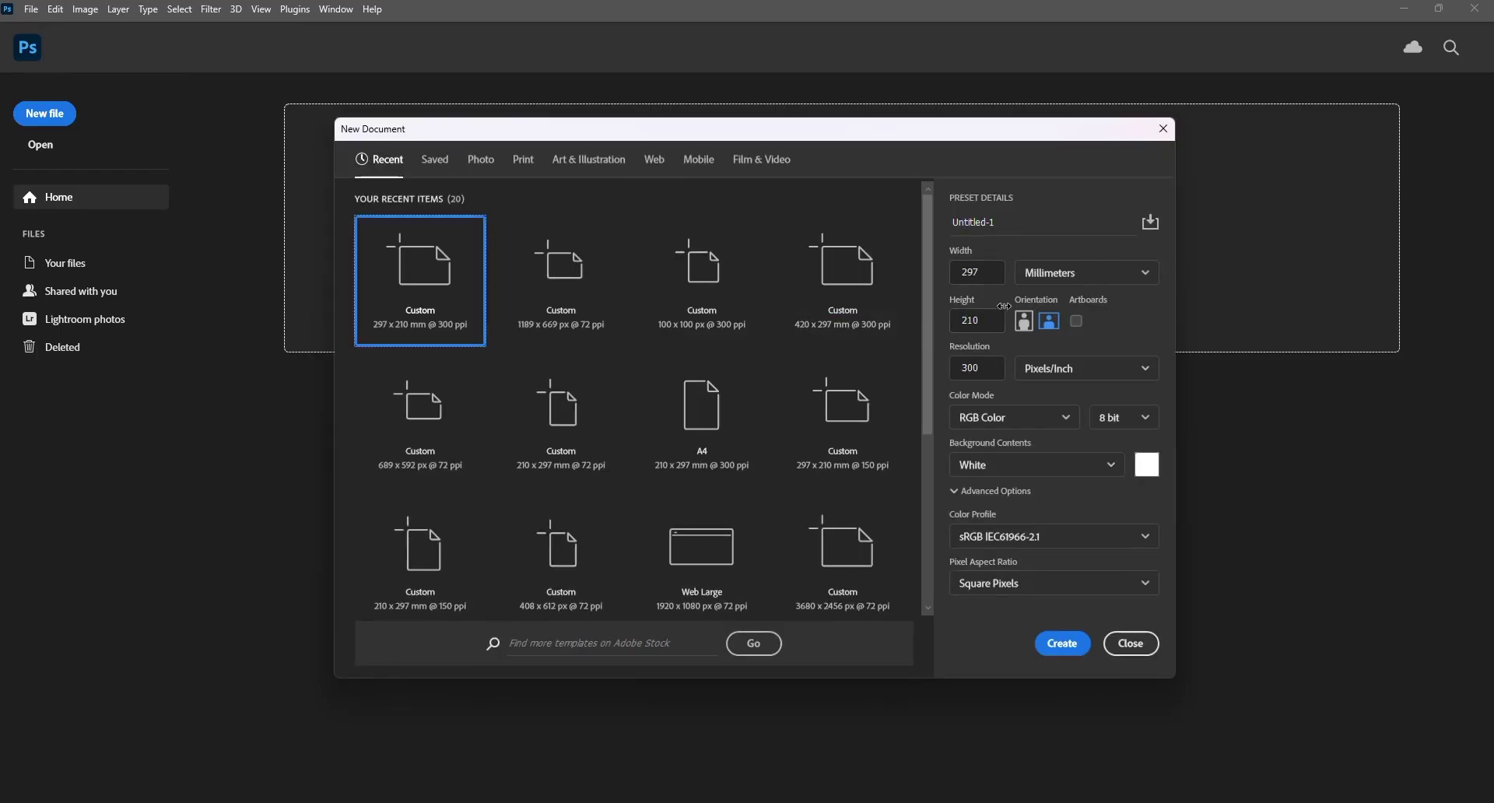
click(1137, 281)
click(1067, 302)
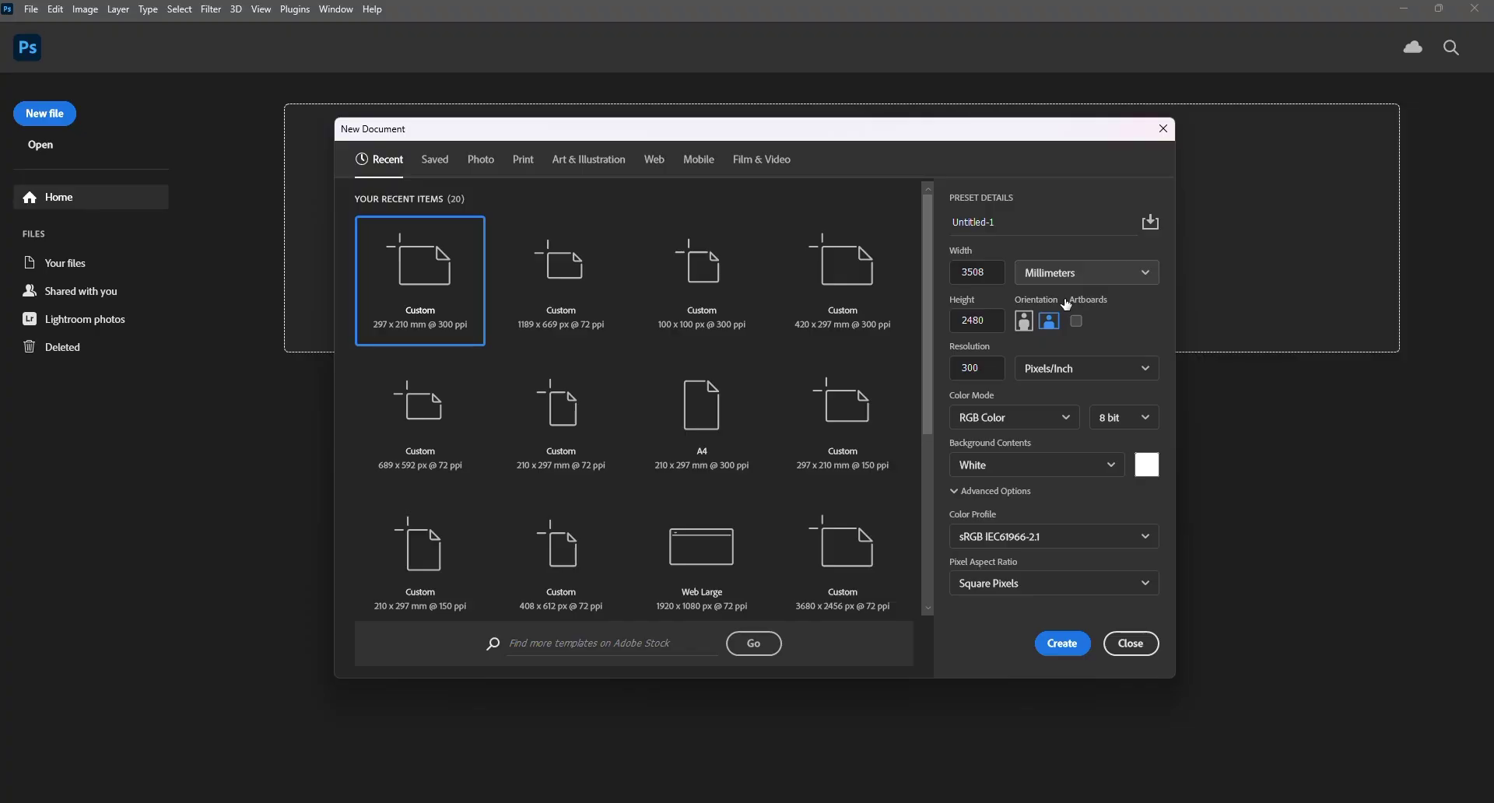
click(996, 271)
drag(995, 270, 925, 268)
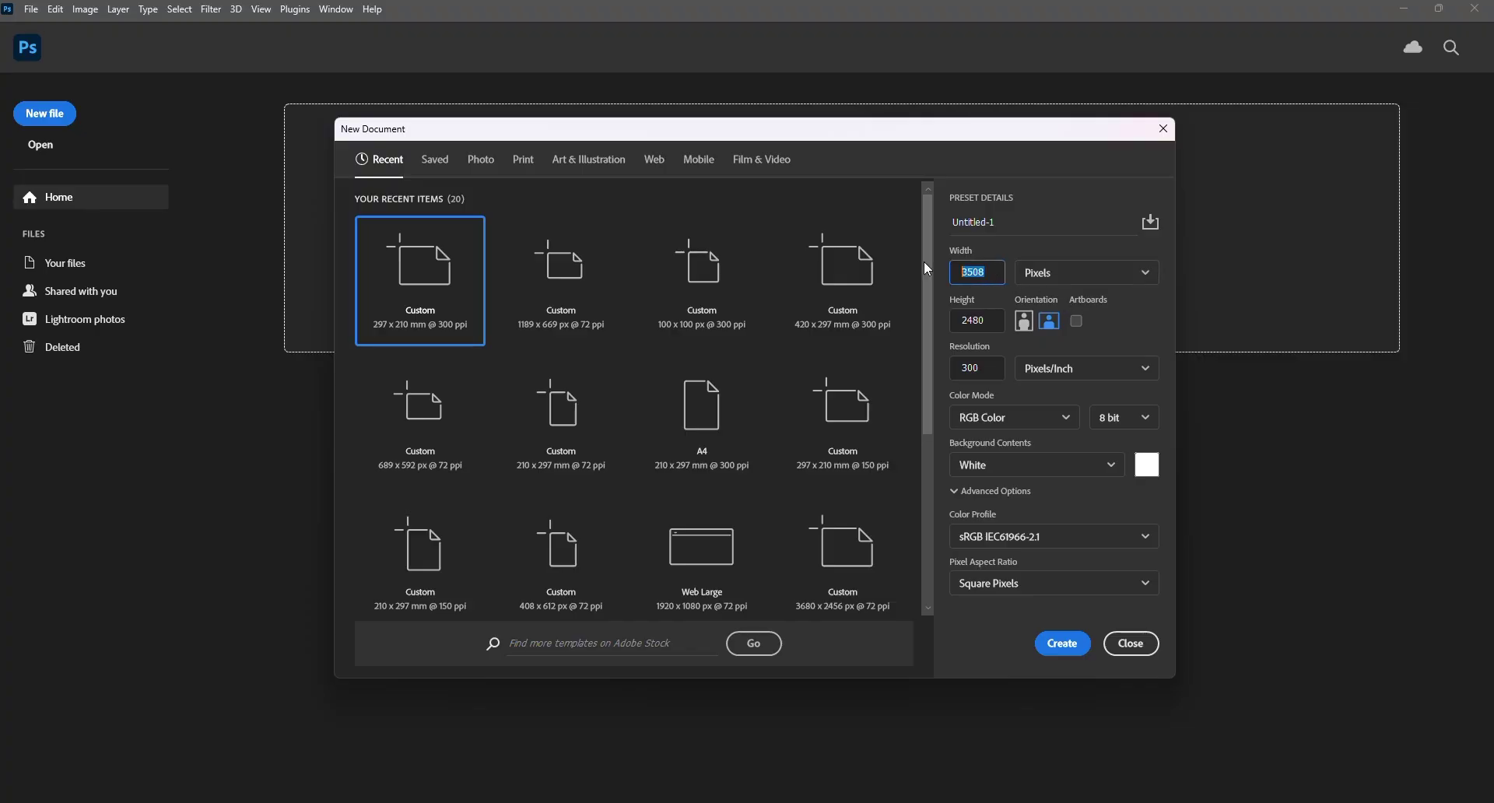
text(100)
drag(982, 326, 945, 327)
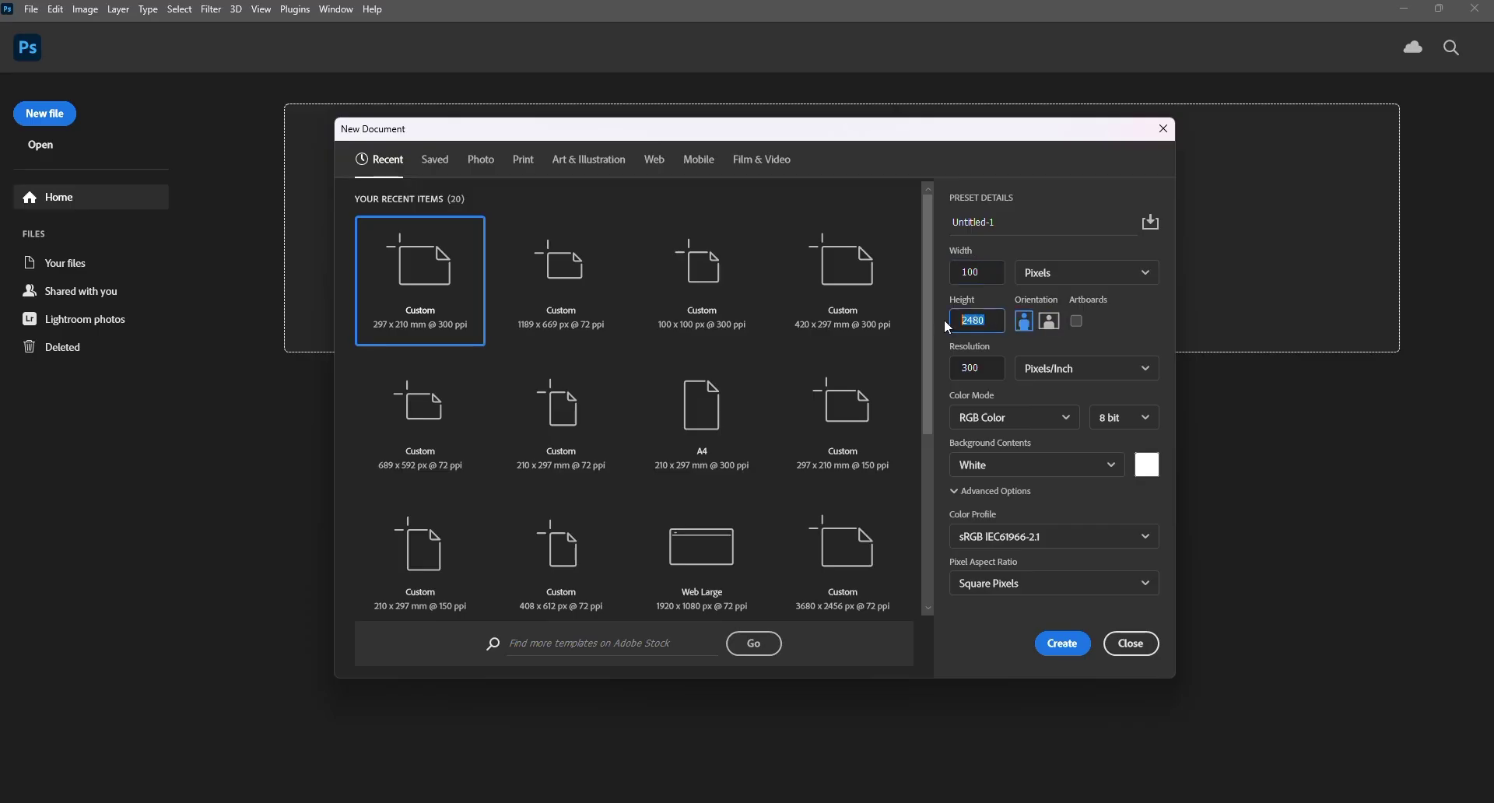
text(100)
click(1063, 644)
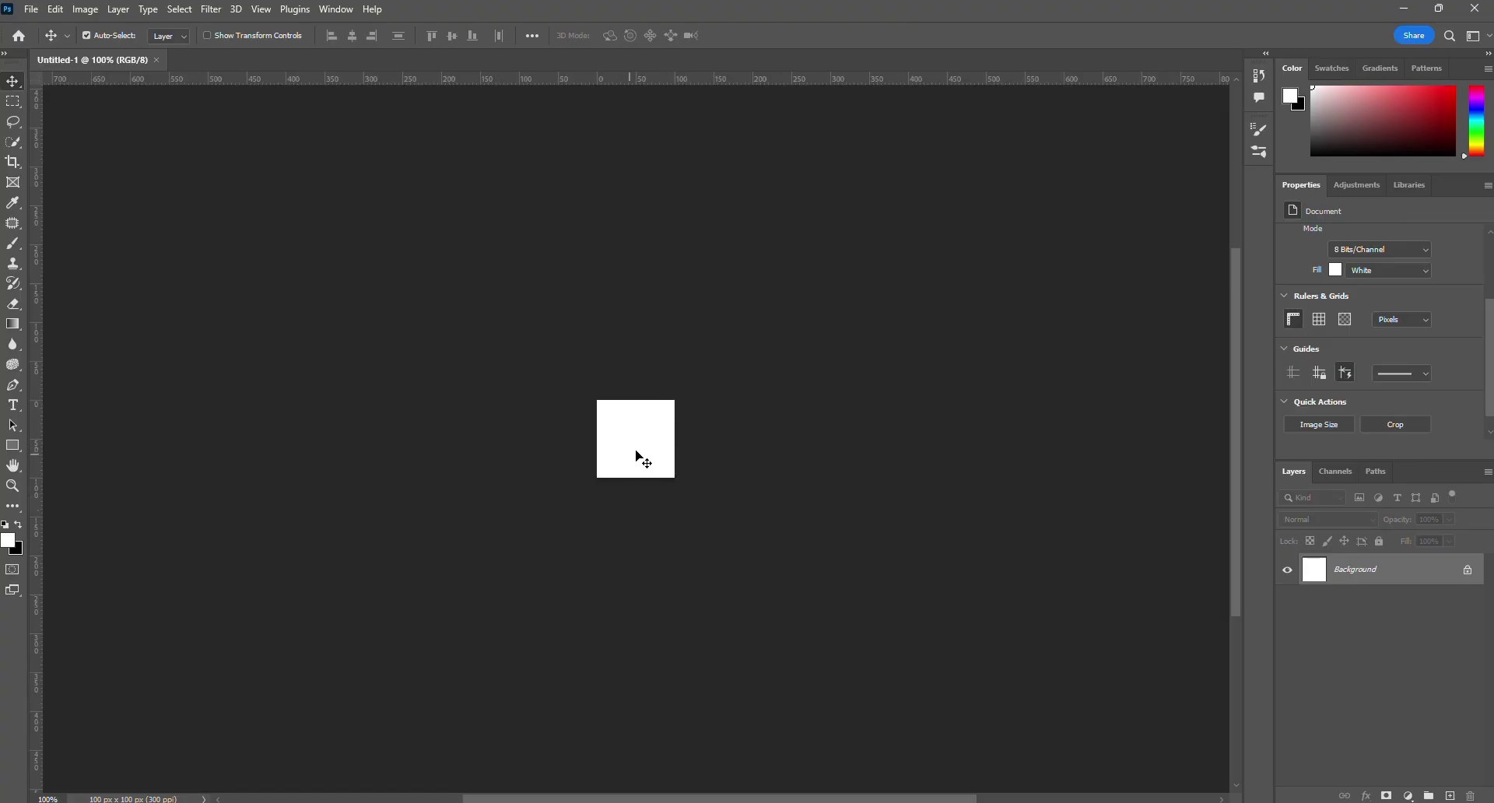
Step: Draw a 21-sided polygon shape about 86 px wide near the middle of the canvas and fill it with black
scroll(639, 446, up, 5)
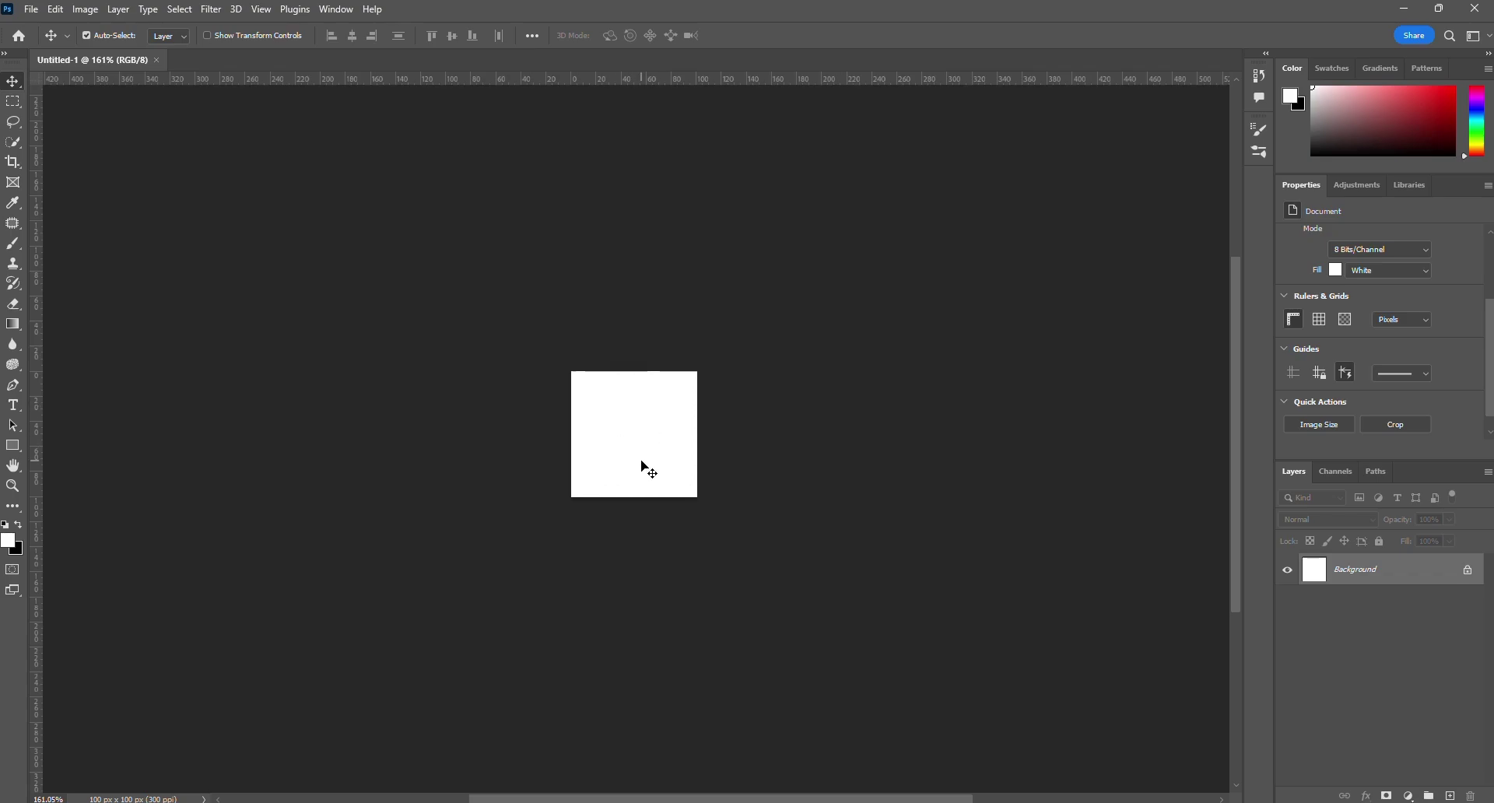
click(17, 446)
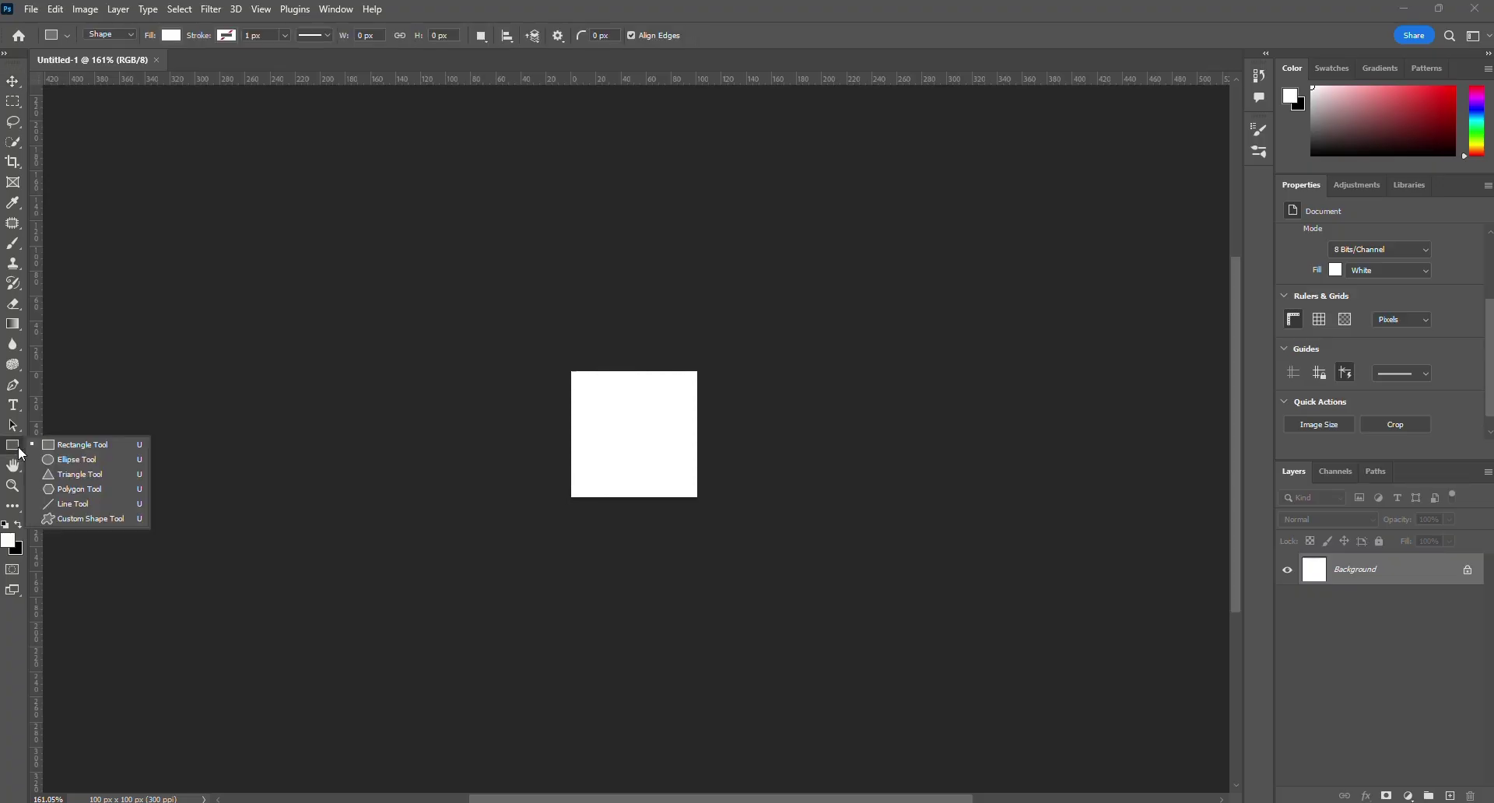
click(107, 492)
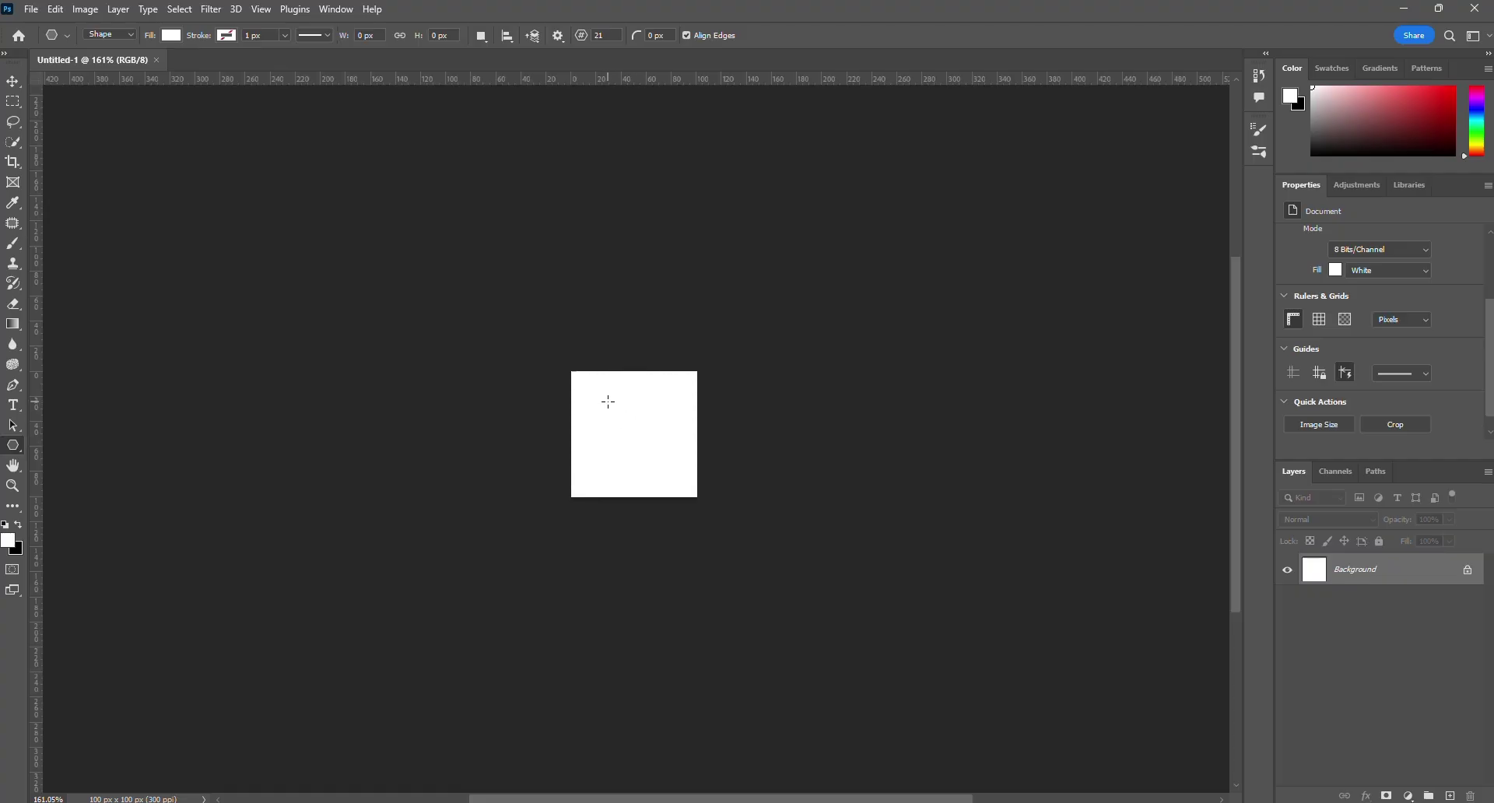
drag(596, 389, 666, 474)
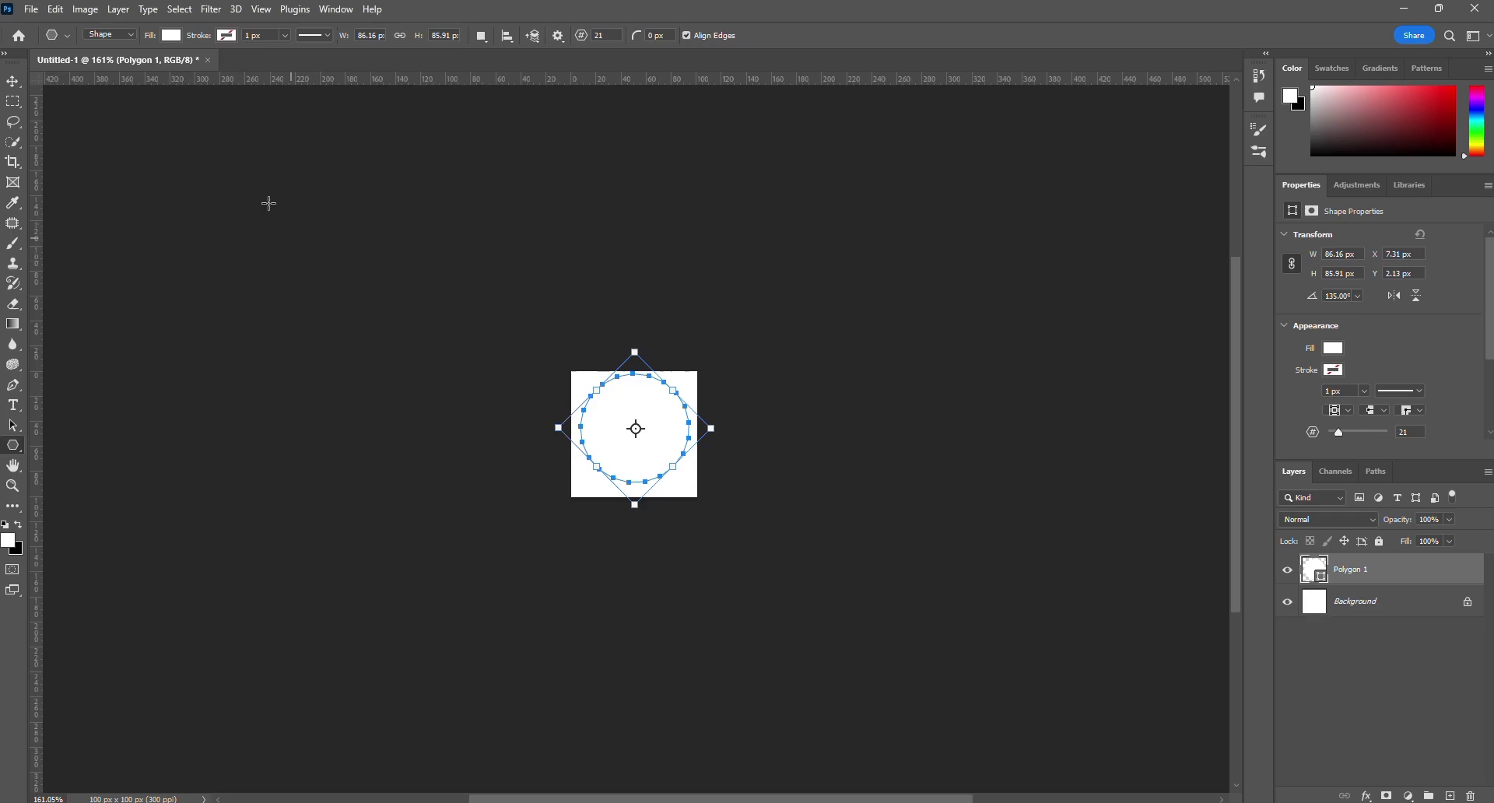
click(171, 36)
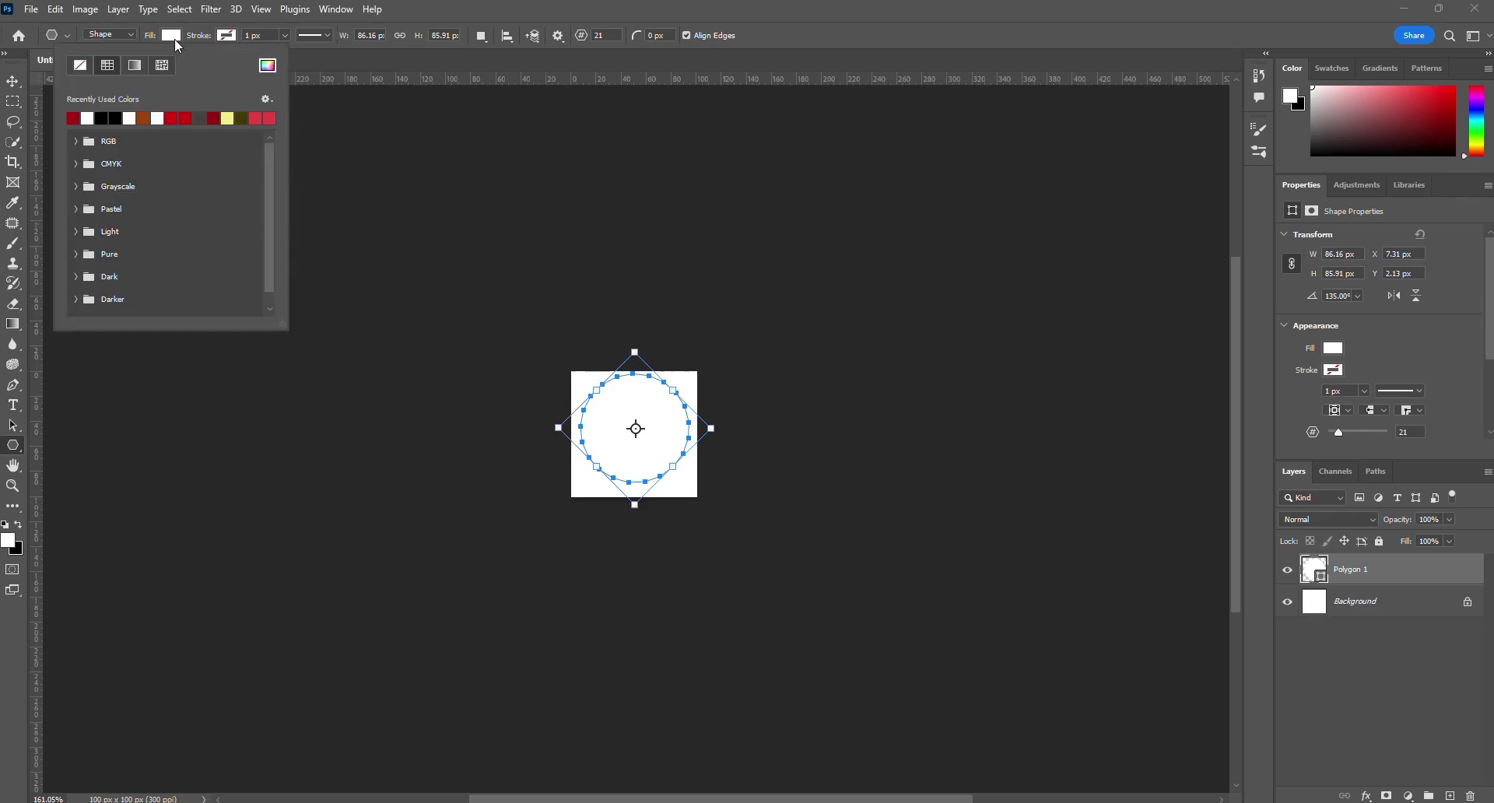
click(116, 116)
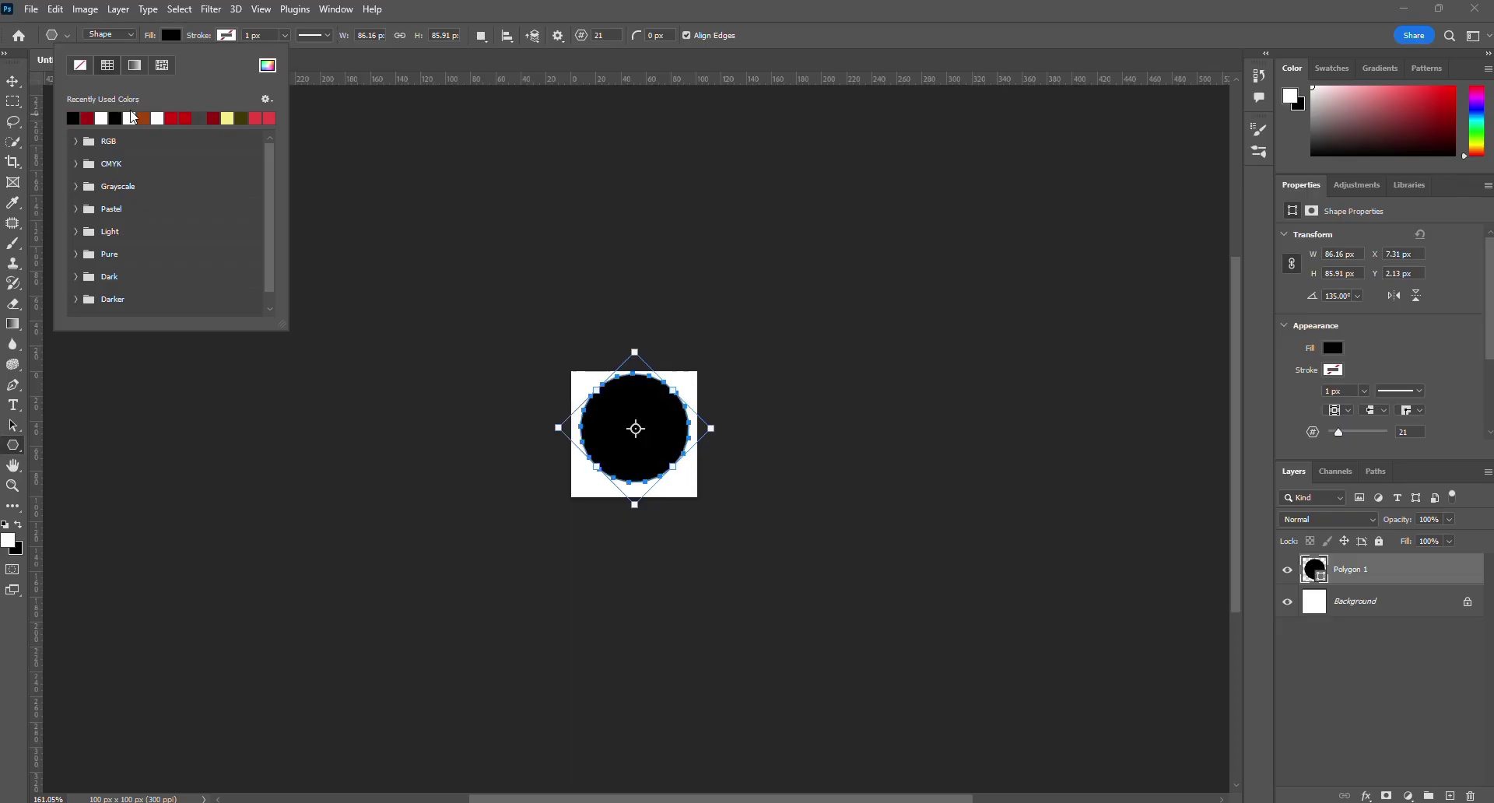
click(303, 61)
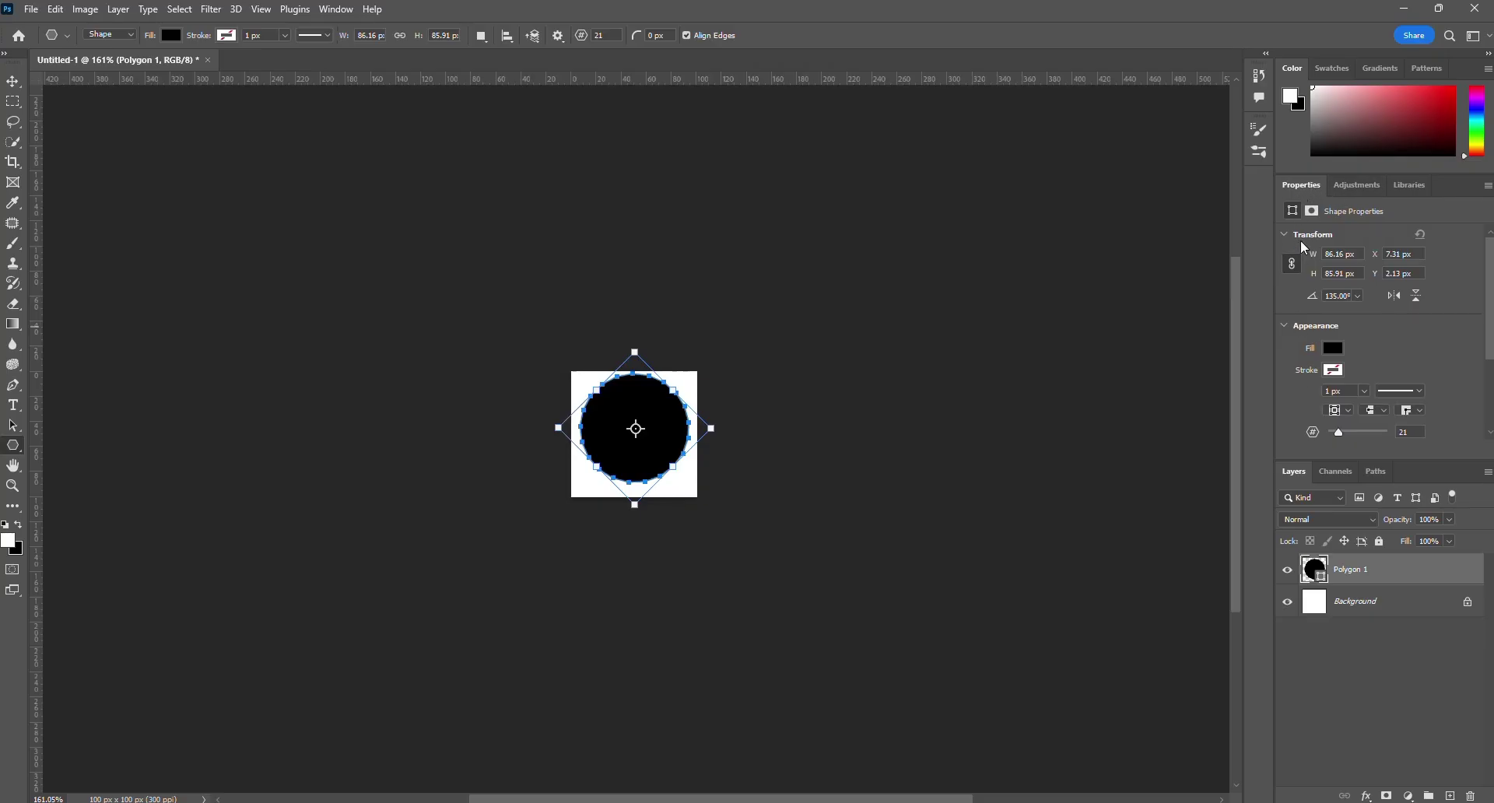
Step: Set the polygon's number of sides to 8 and its star ratio to 34% to form an eight-pointed star
click(337, 9)
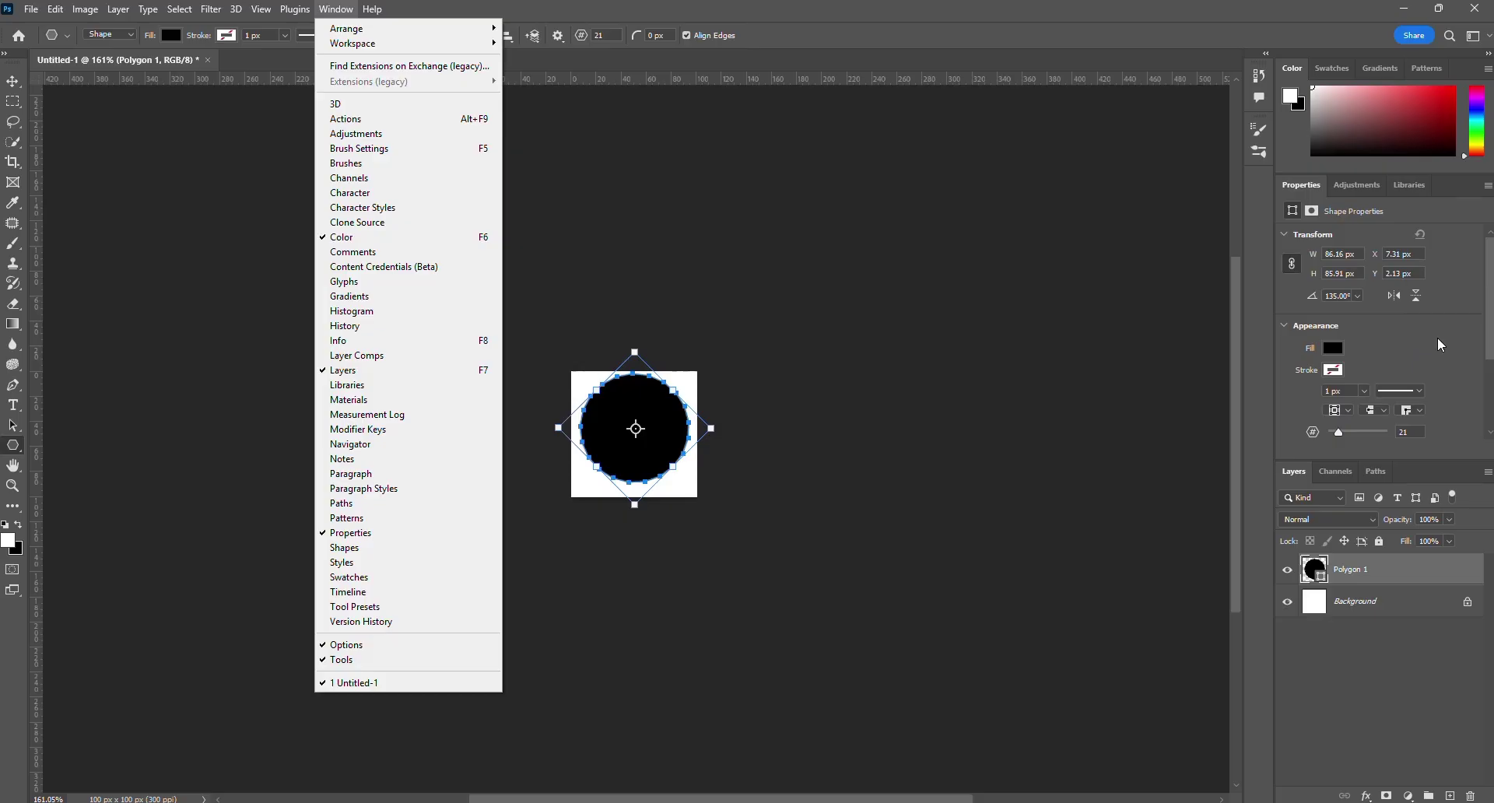
click(1490, 317)
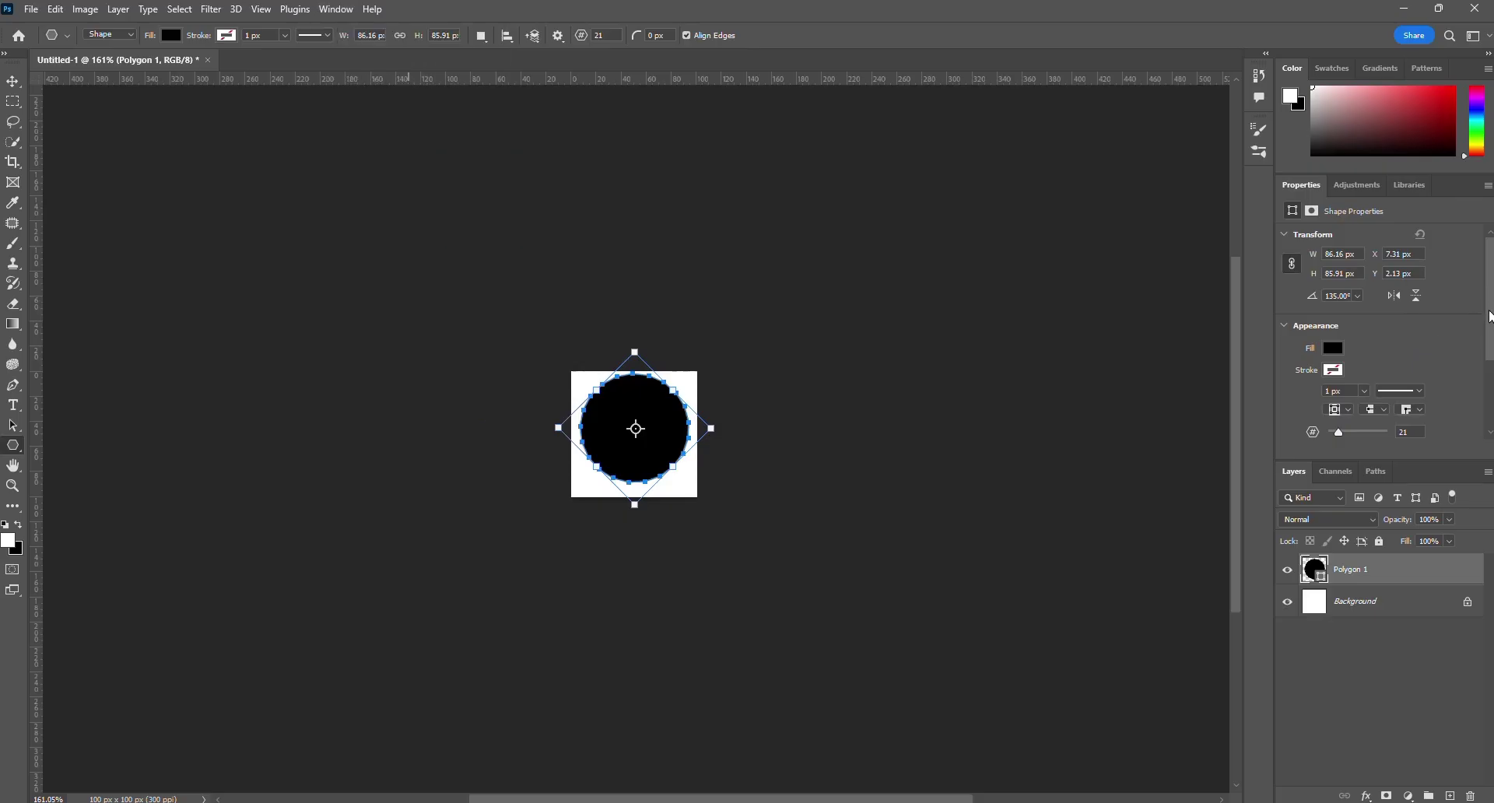
drag(1490, 317, 1490, 362)
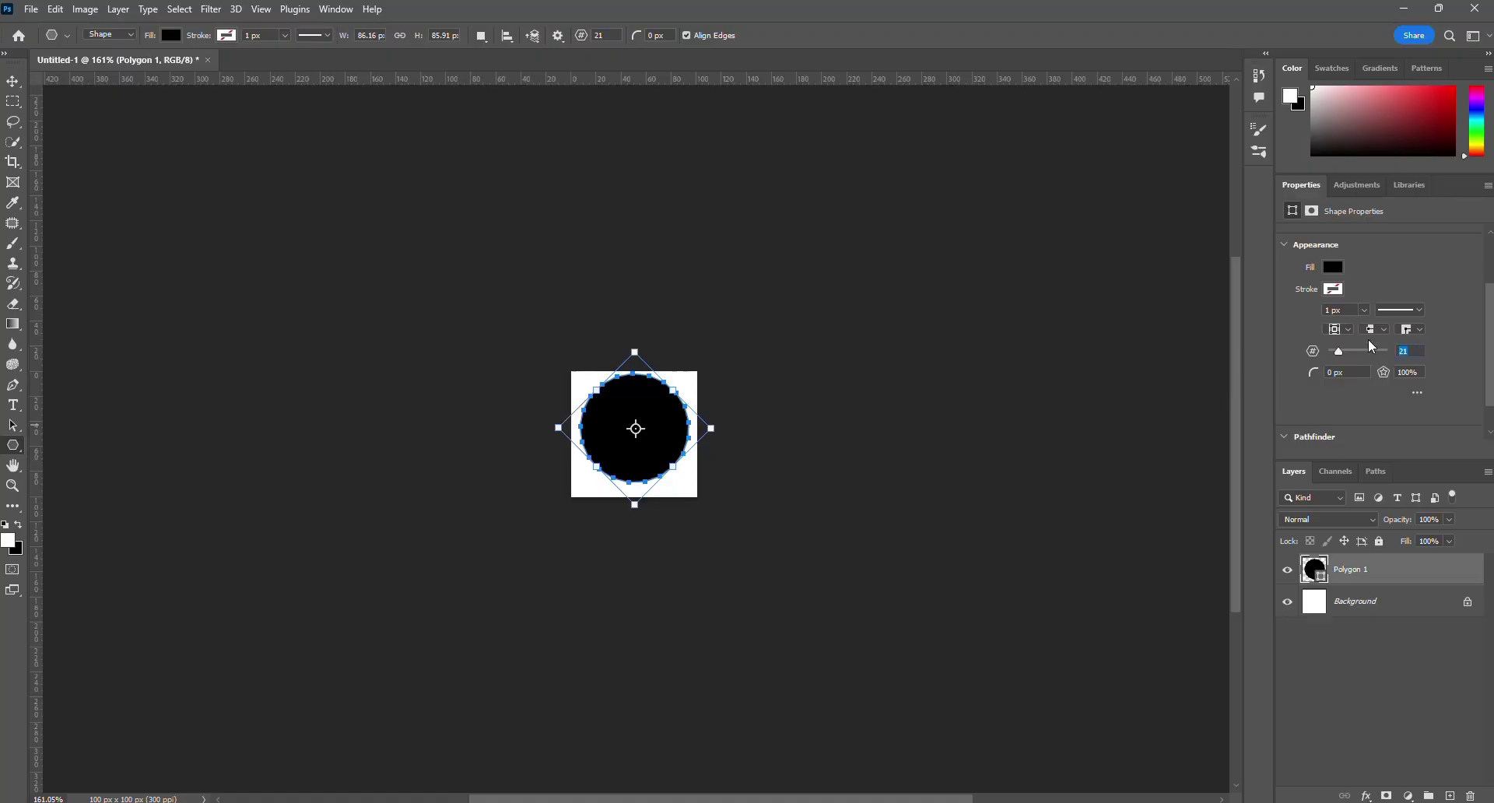
text(8)
key(Return)
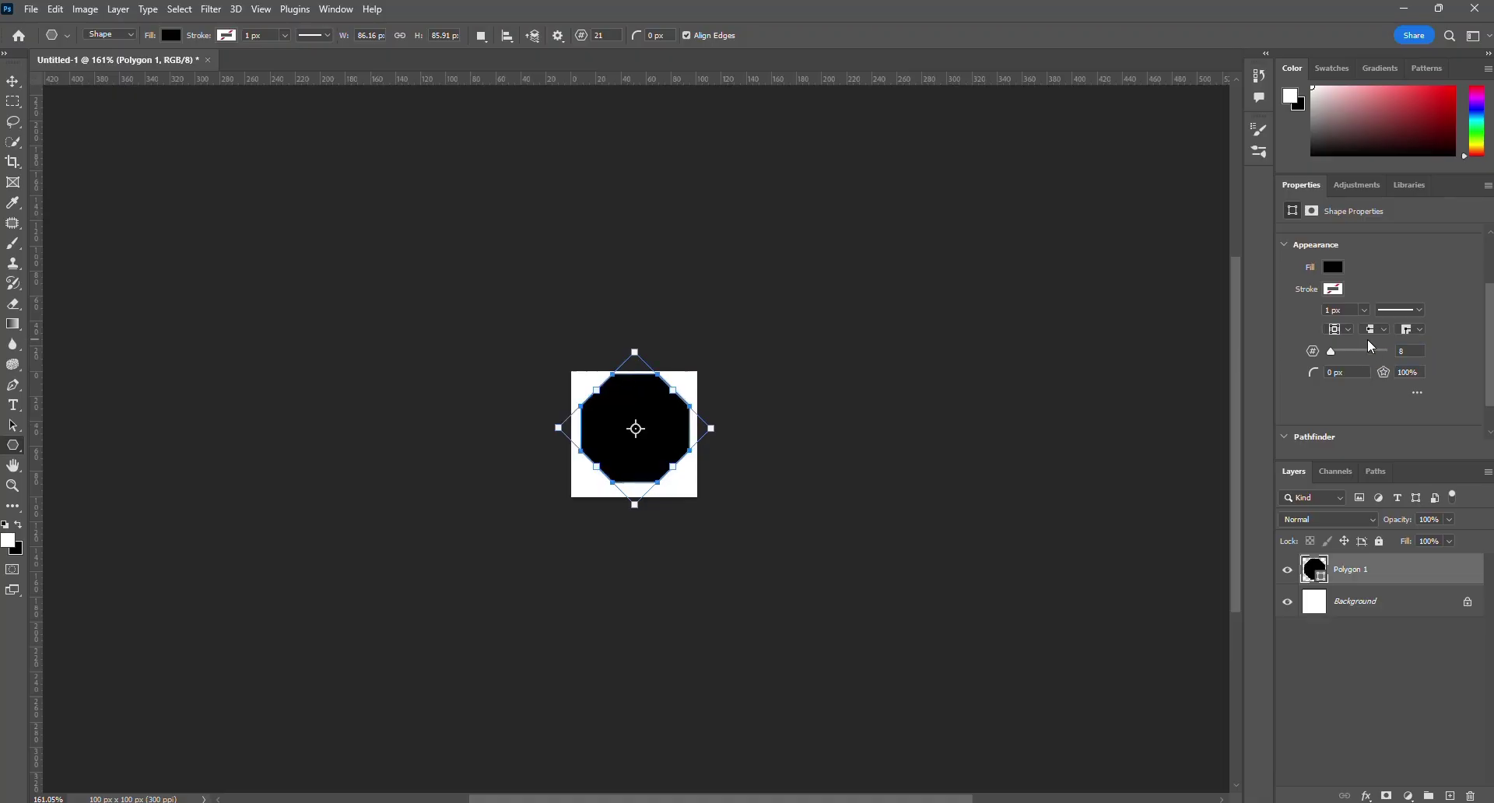
scroll(636, 414, up, 3)
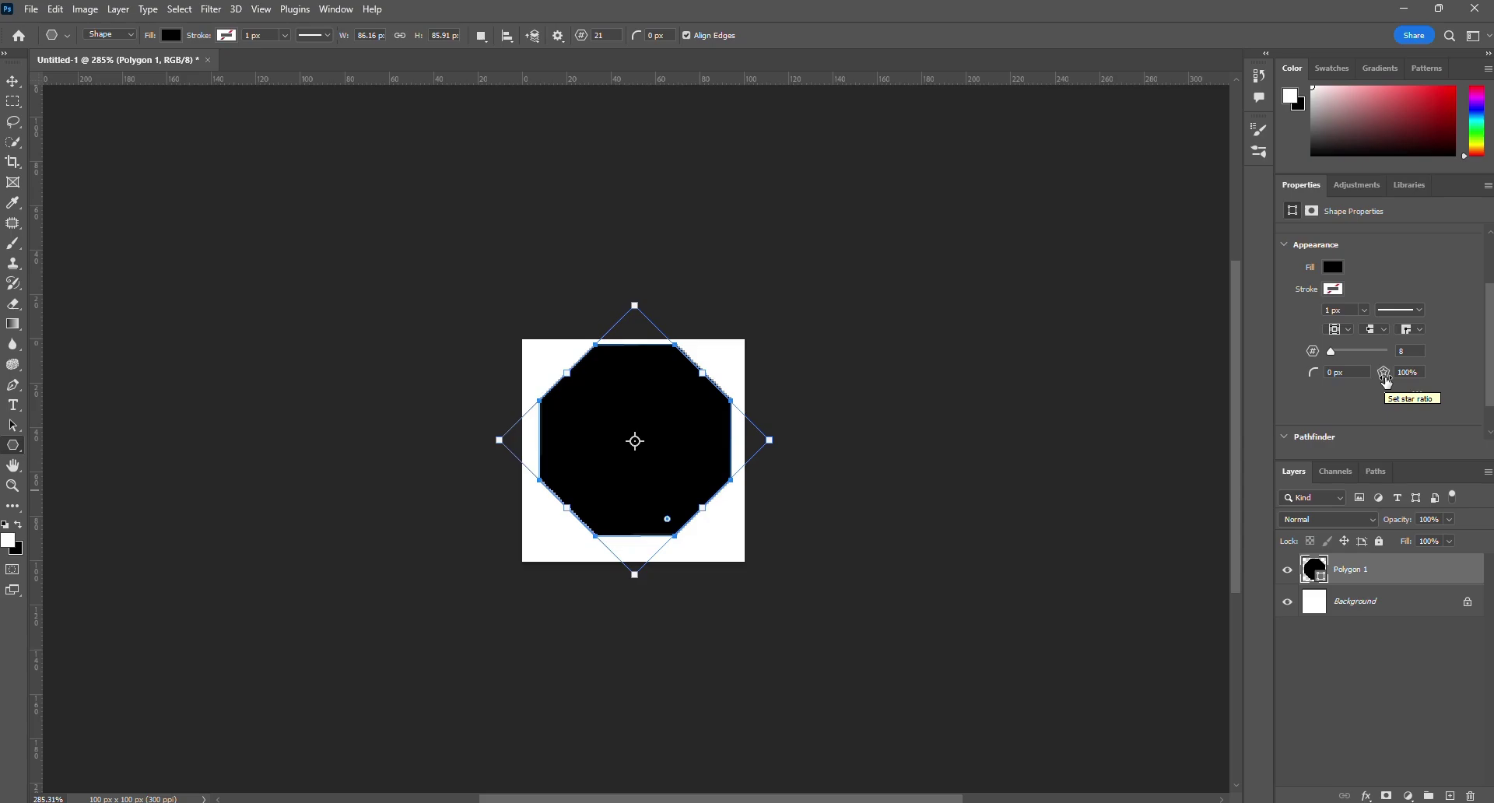
drag(1386, 381, 1334, 375)
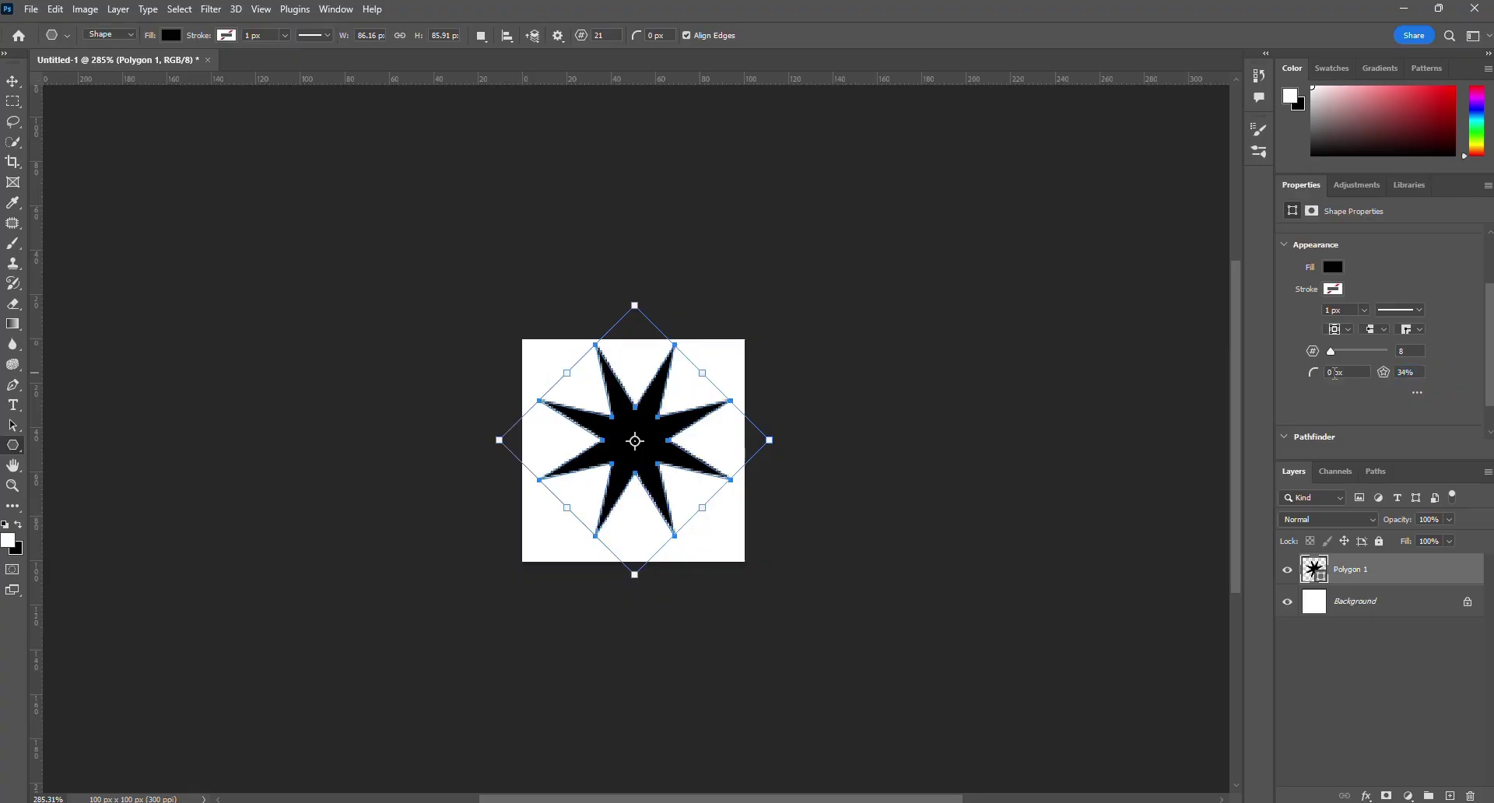
Step: Centre the star horizontally and vertically on the whole canvas, then clear the selection
click(12, 81)
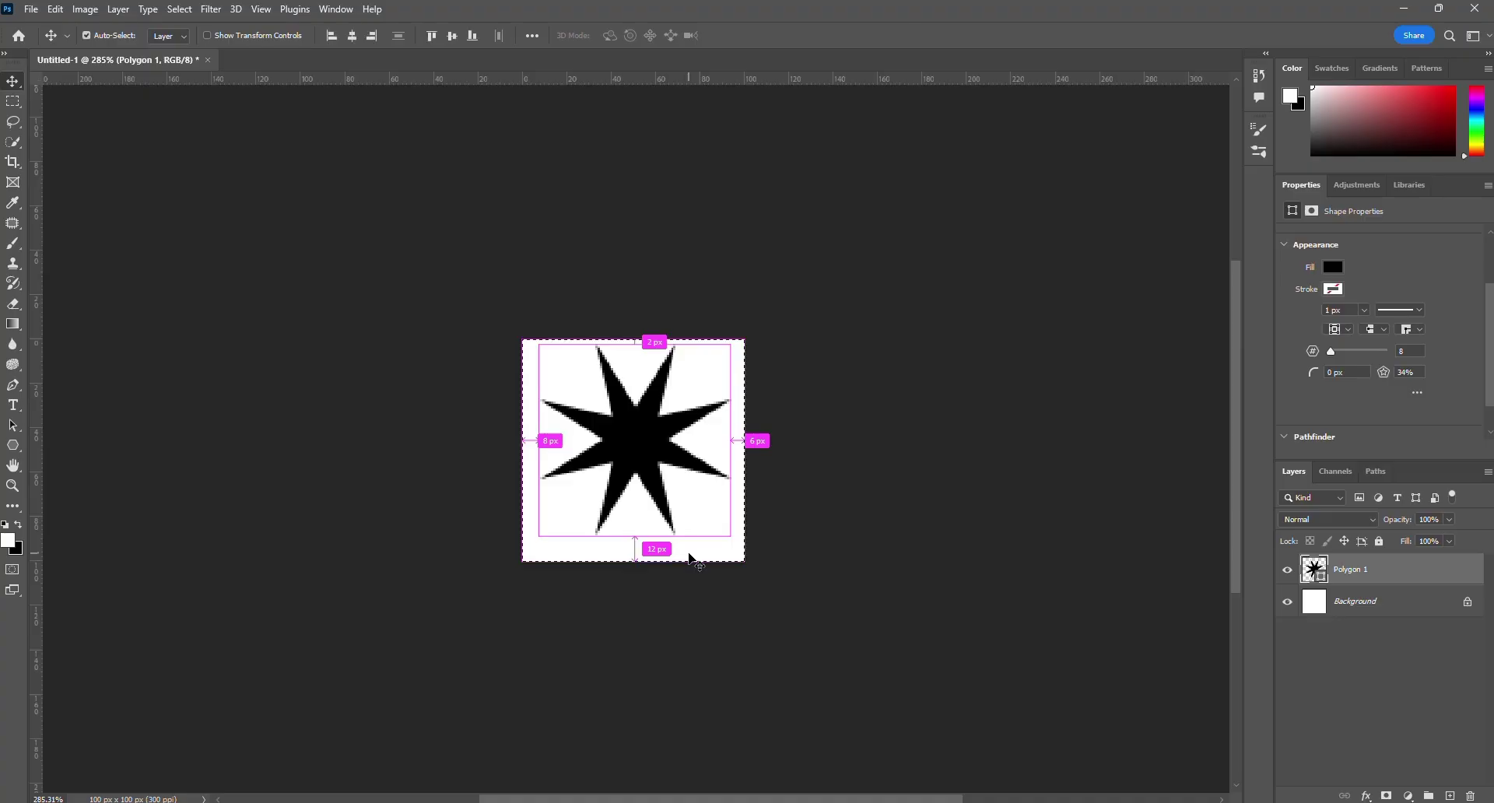
key(ctrl+a)
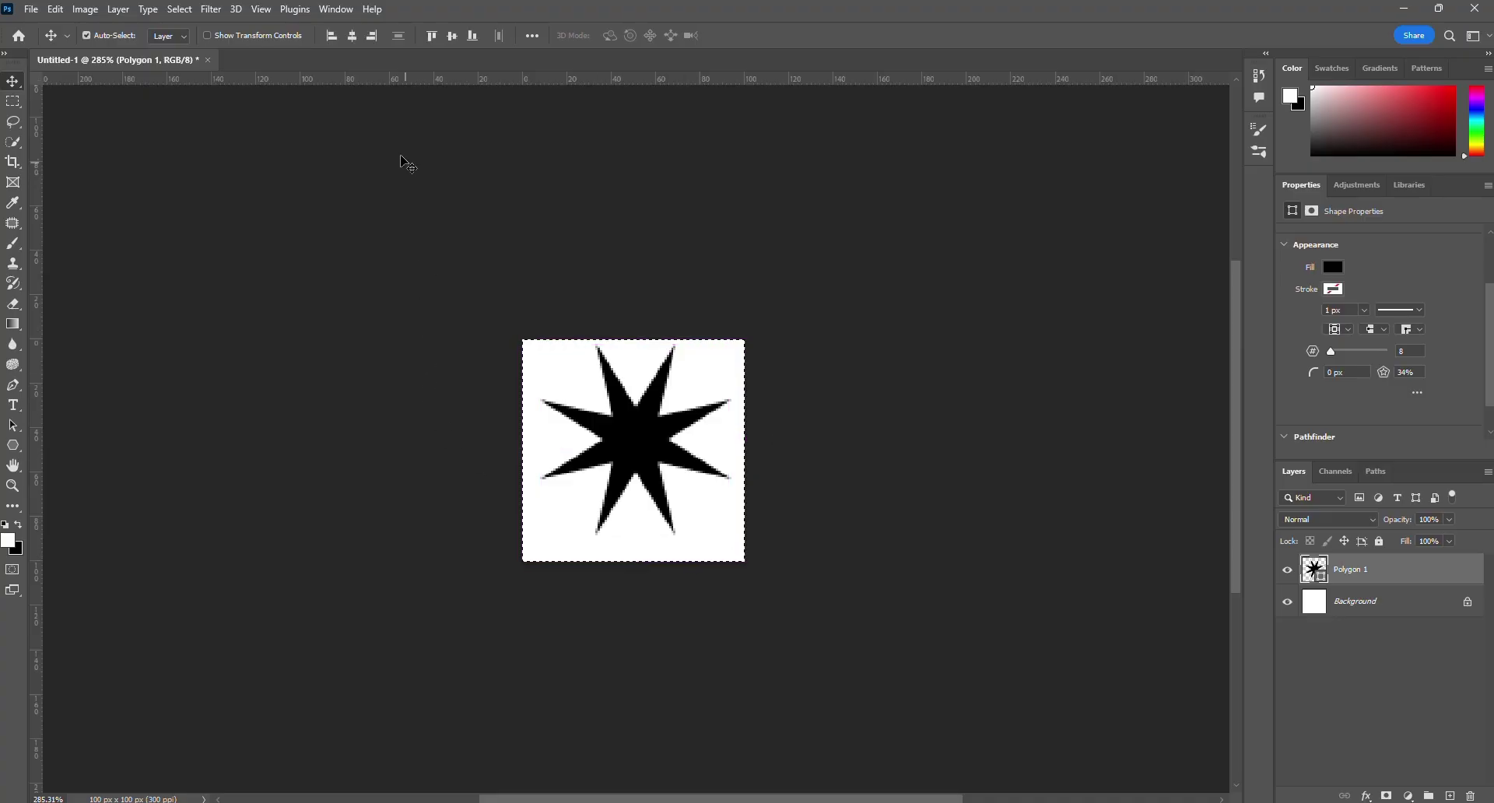
click(352, 36)
click(452, 36)
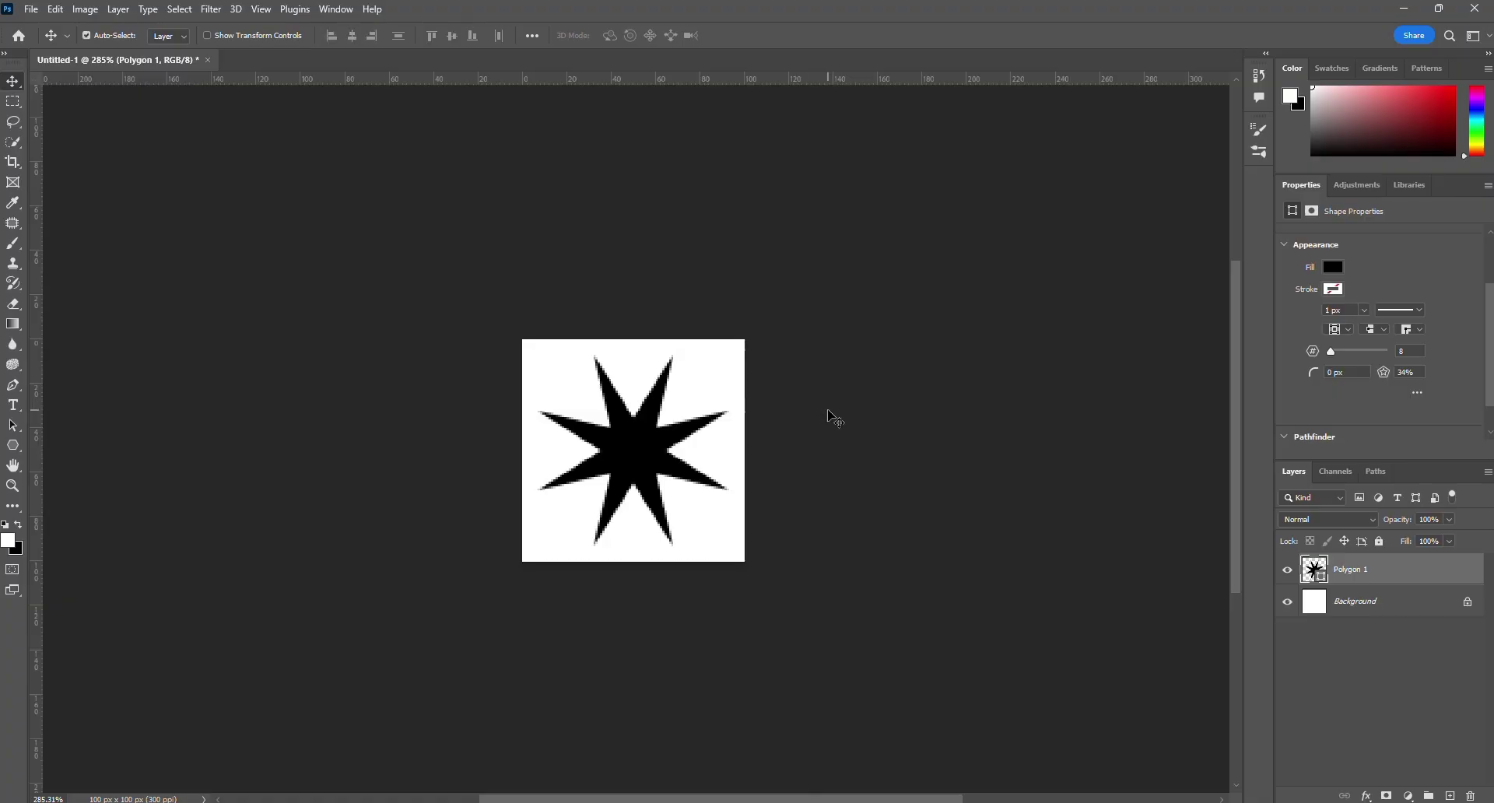
key(ctrl+d)
Step: Delete the Background layer and define the black star as a brush preset named Star
click(1384, 613)
key(Delete)
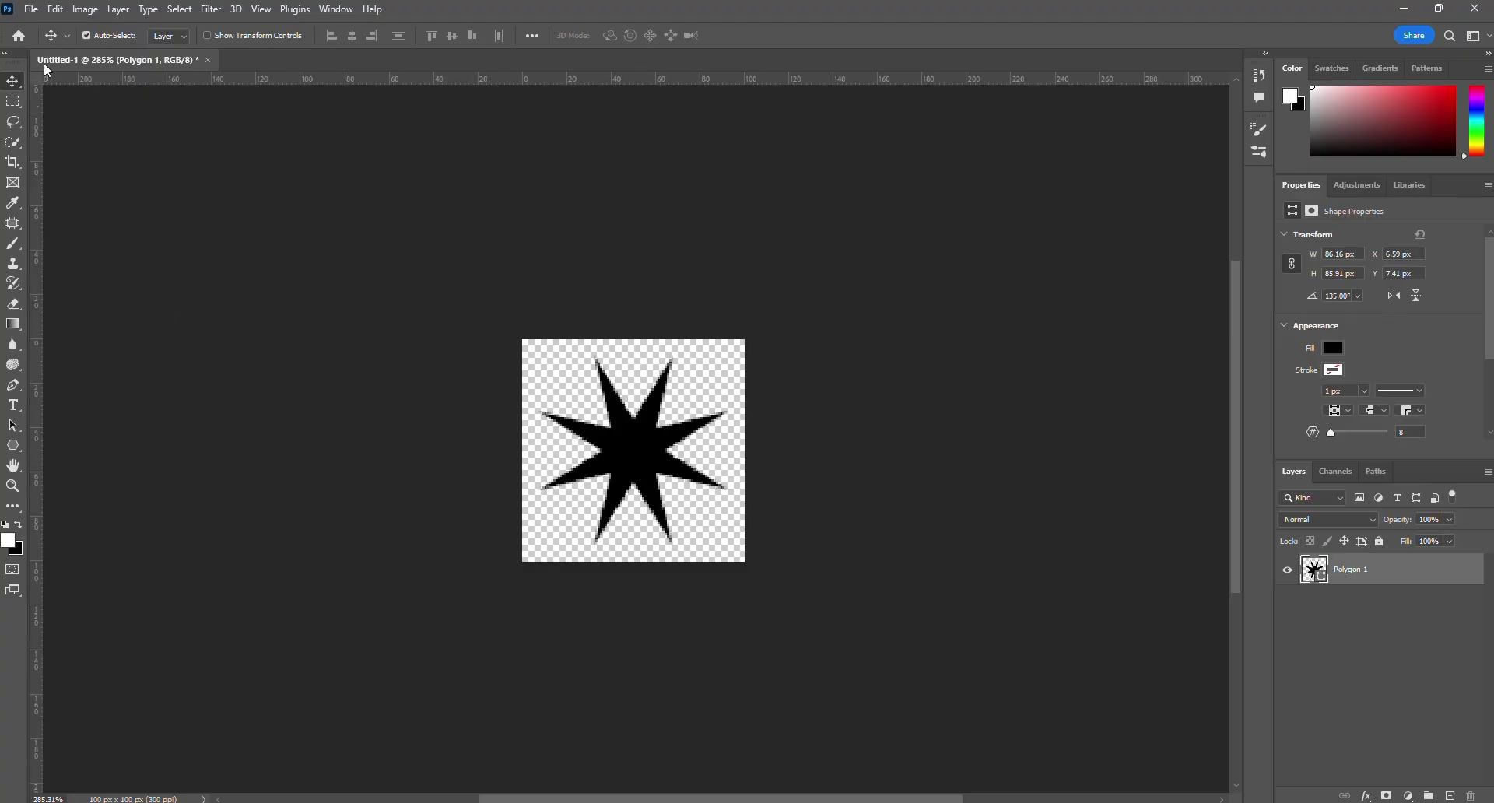
click(56, 10)
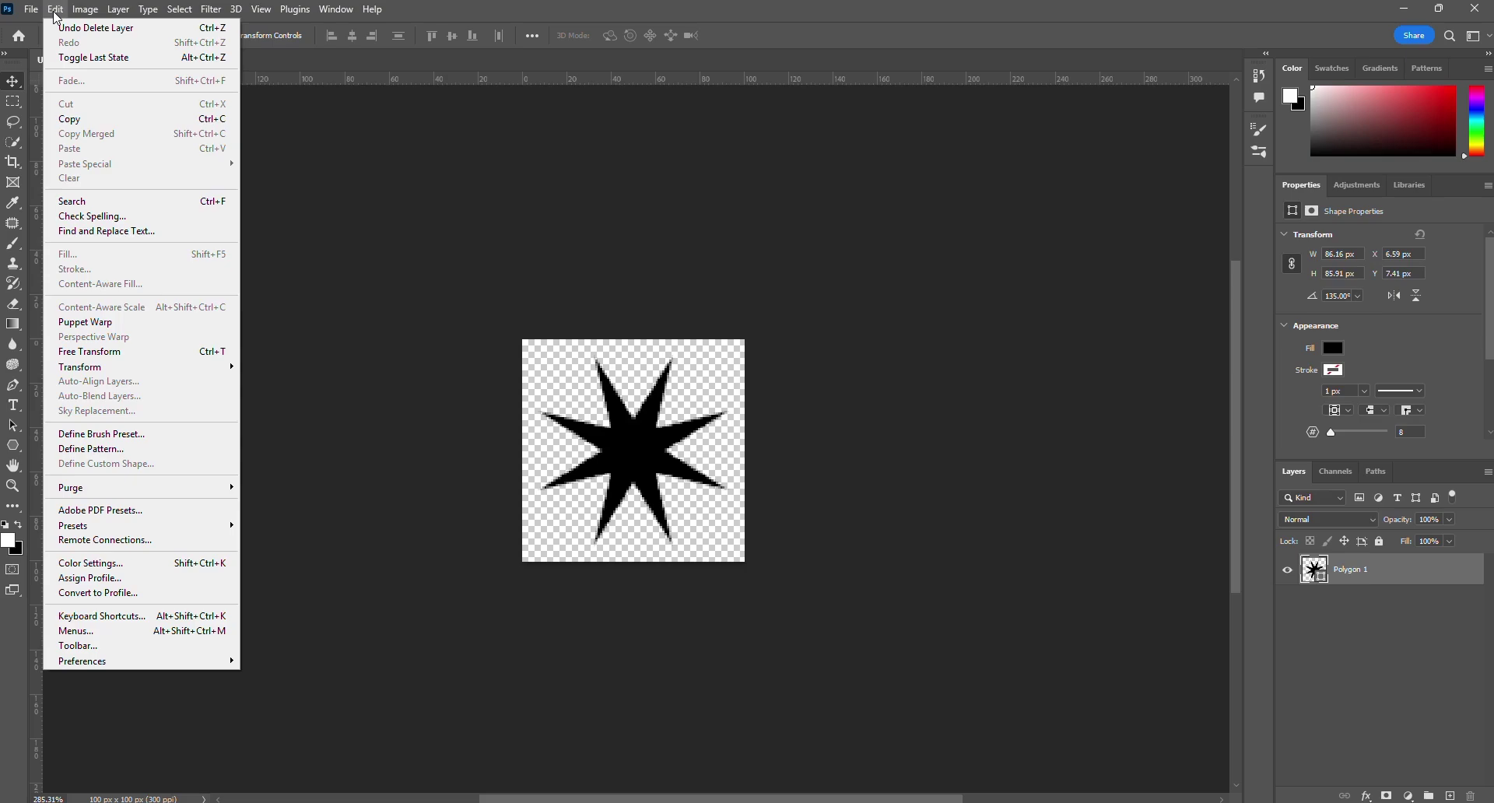
click(165, 442)
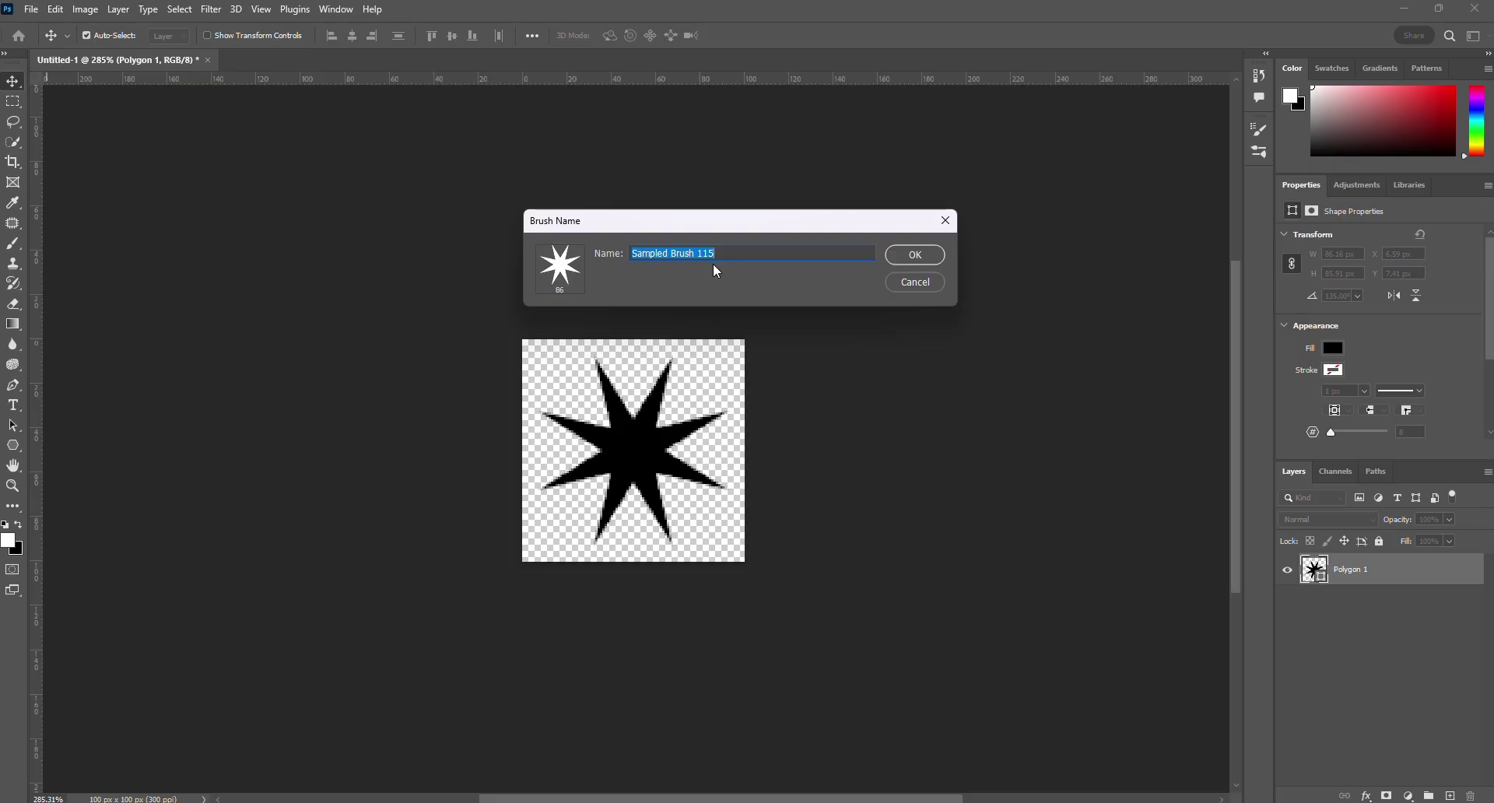
text(Star)
click(938, 260)
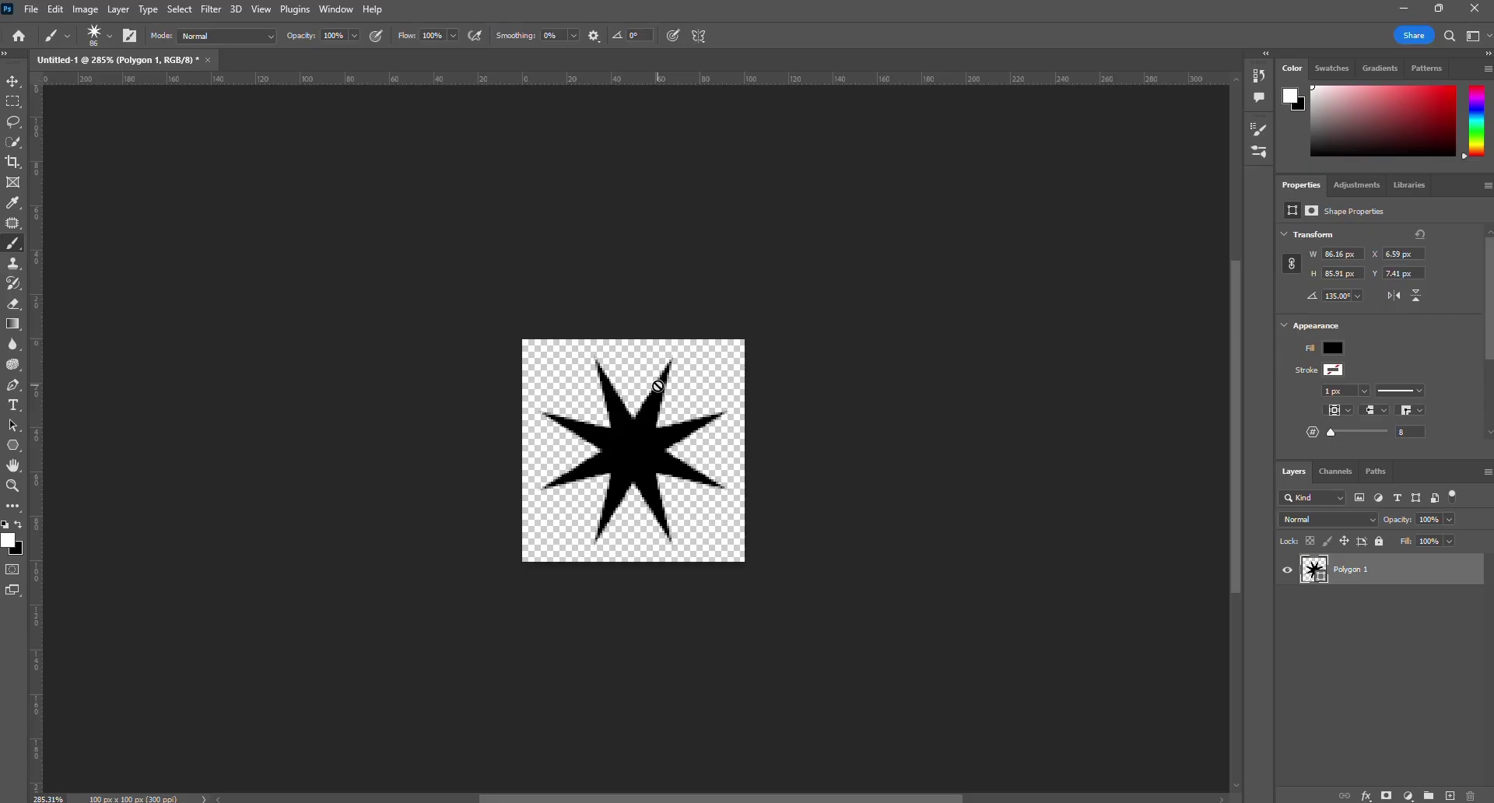
Step: Close the star document without saving and open heart.png from the images folder in File Explorer
click(208, 60)
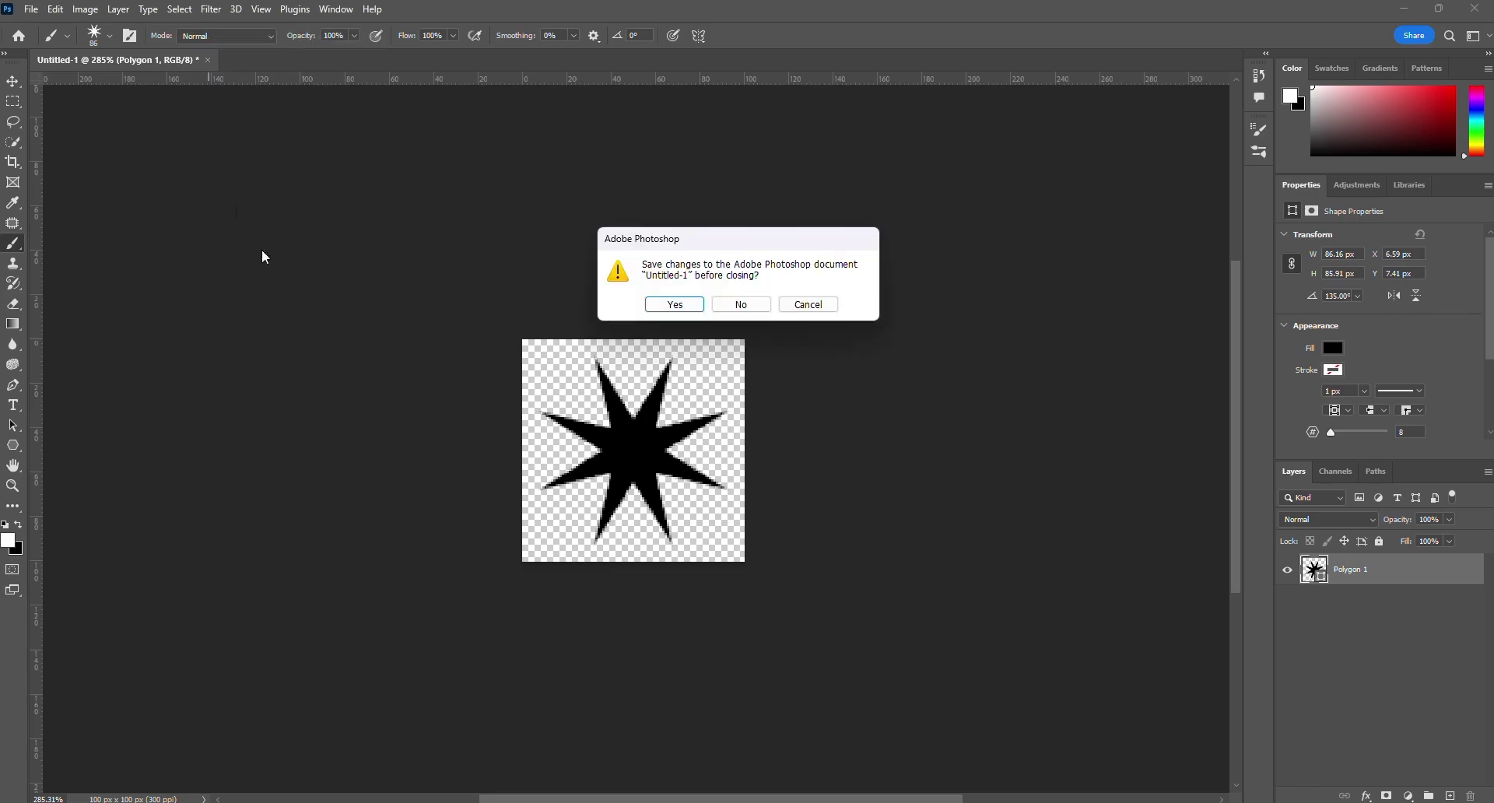
click(753, 309)
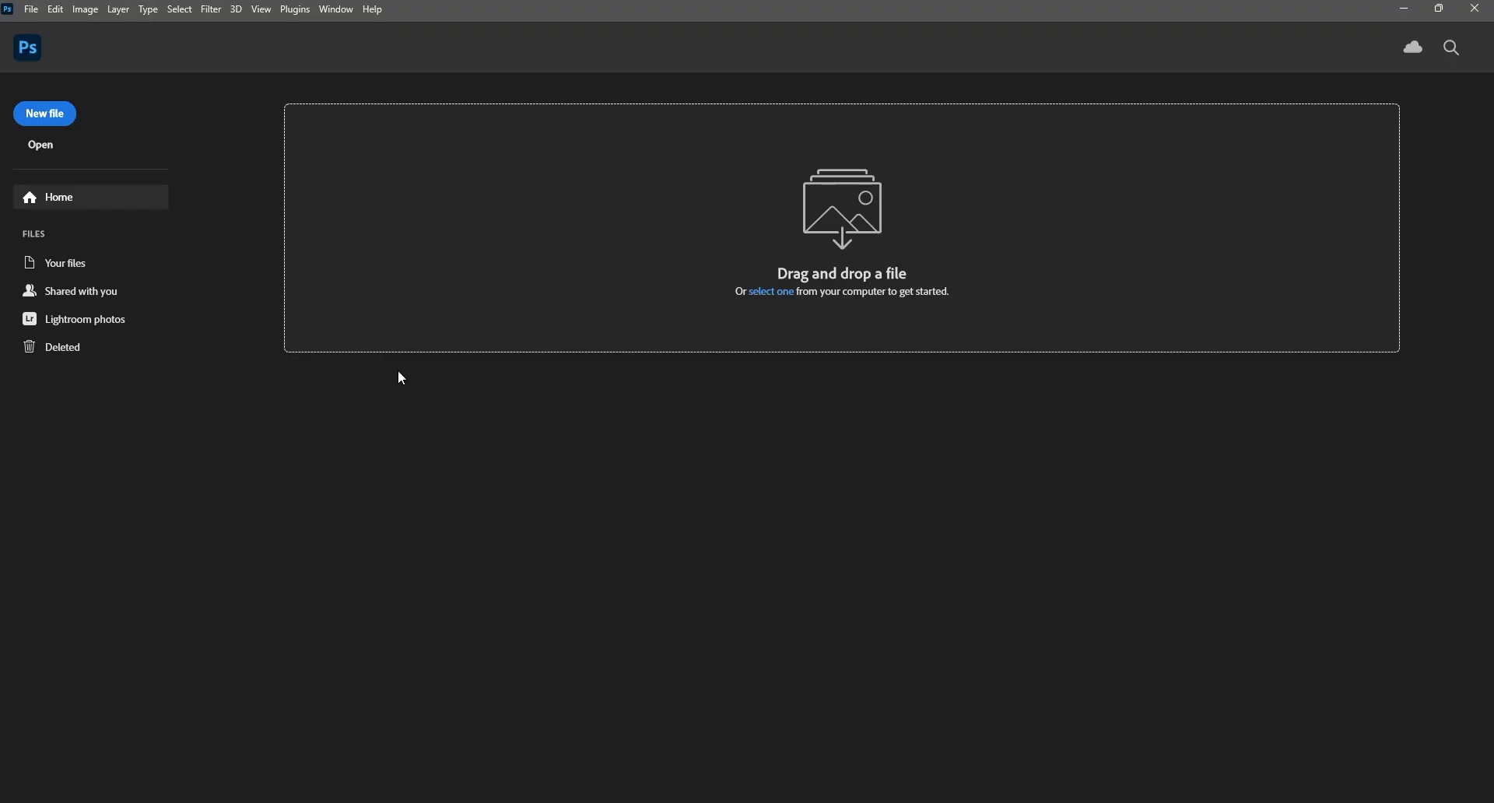
click(31, 10)
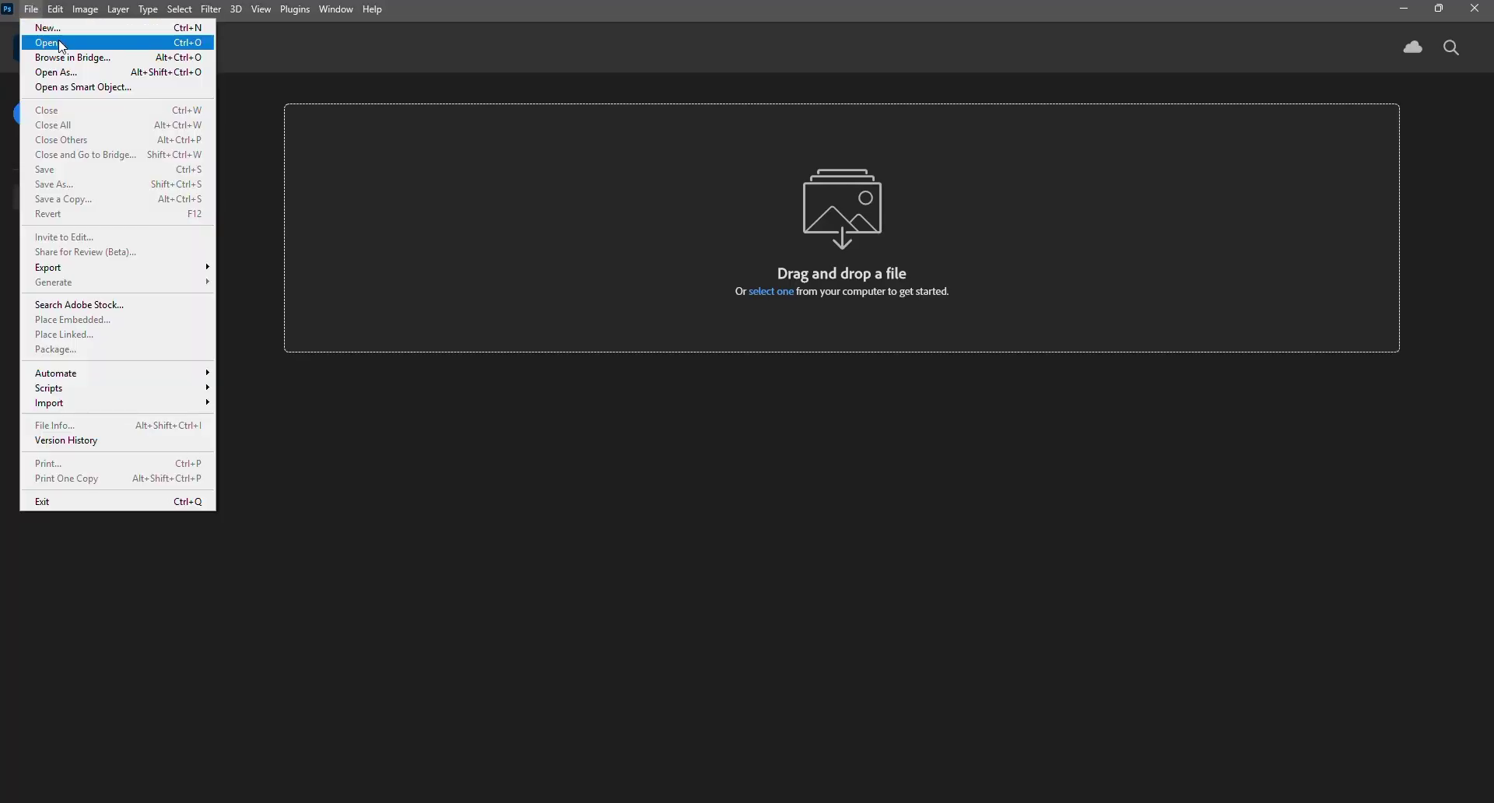
click(276, 42)
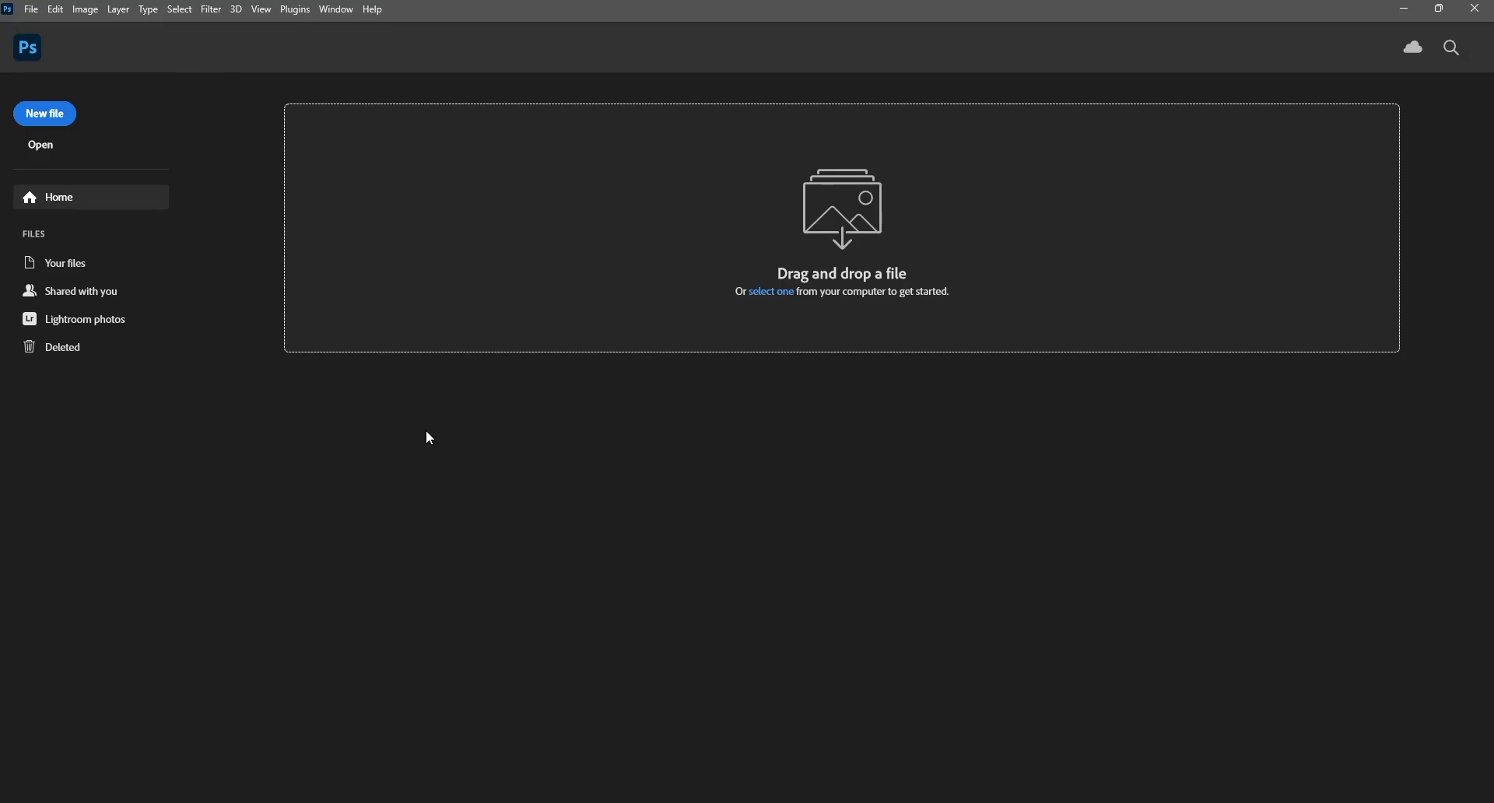
mouse_move(617, 802)
click(591, 744)
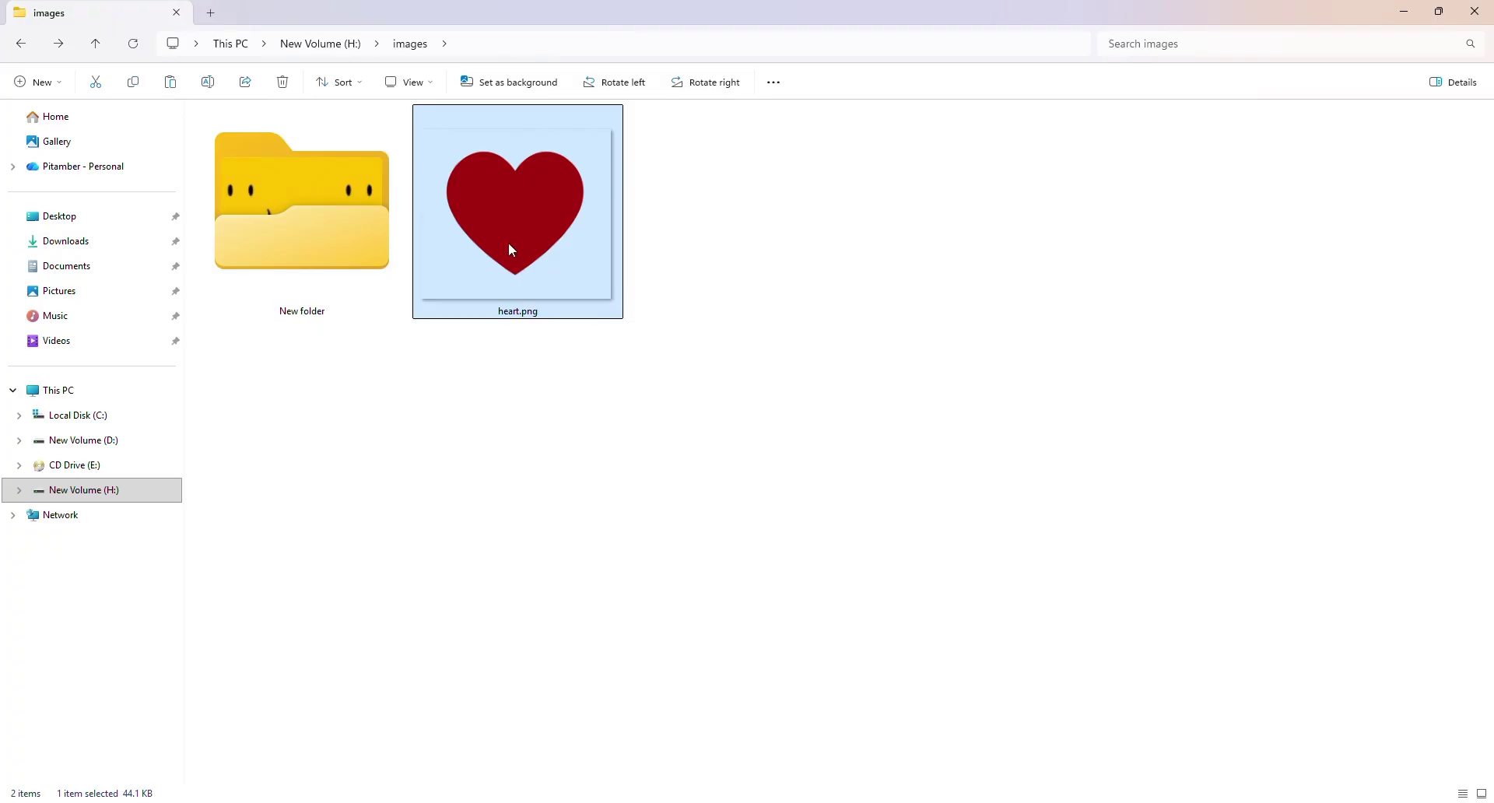
drag(510, 245, 702, 591)
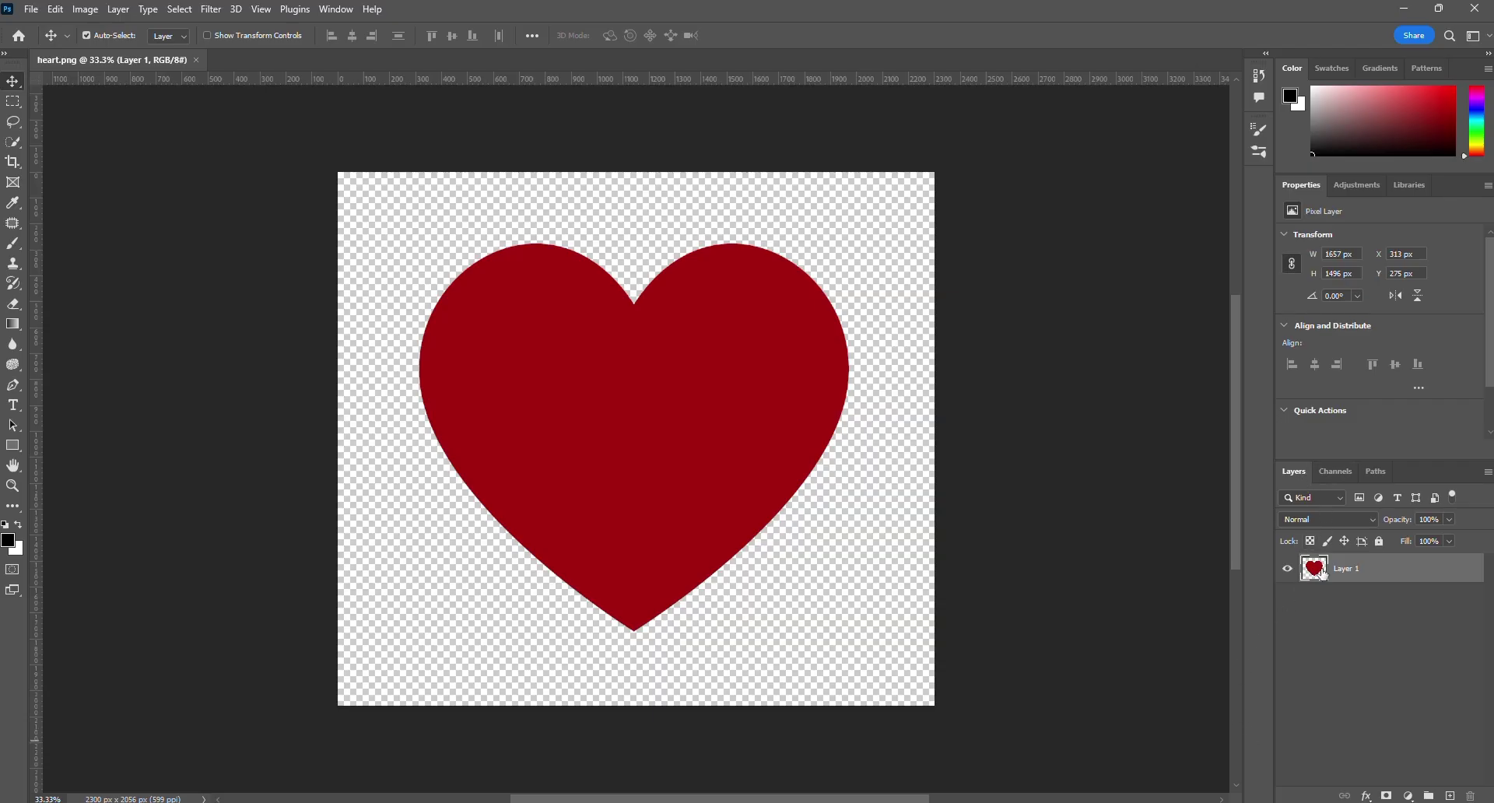
Step: Add a new layer beneath the heart layer and fill it with black
key(ctrl)
ctrl+click(1451, 796)
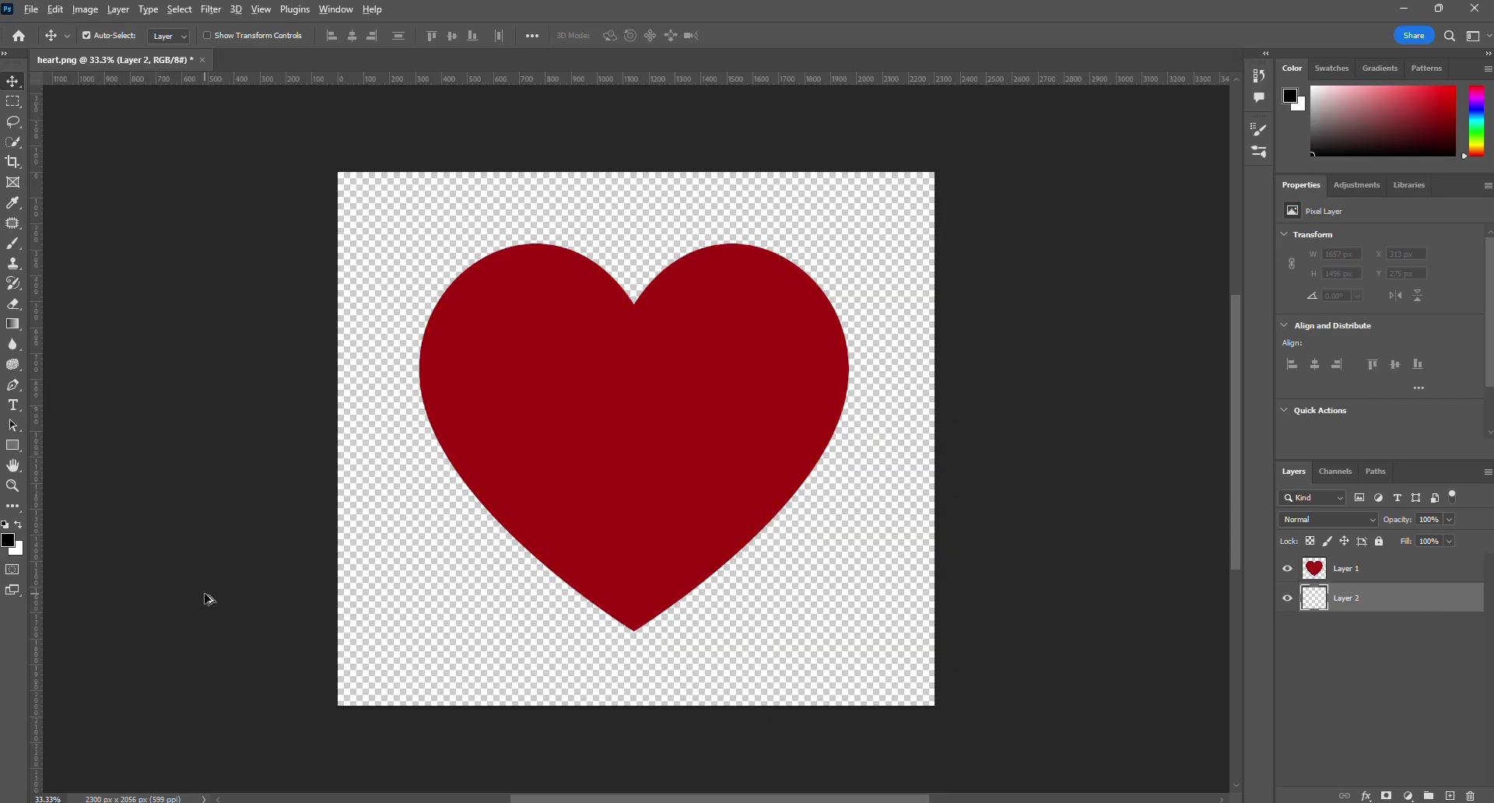
key(alt+BackSpace)
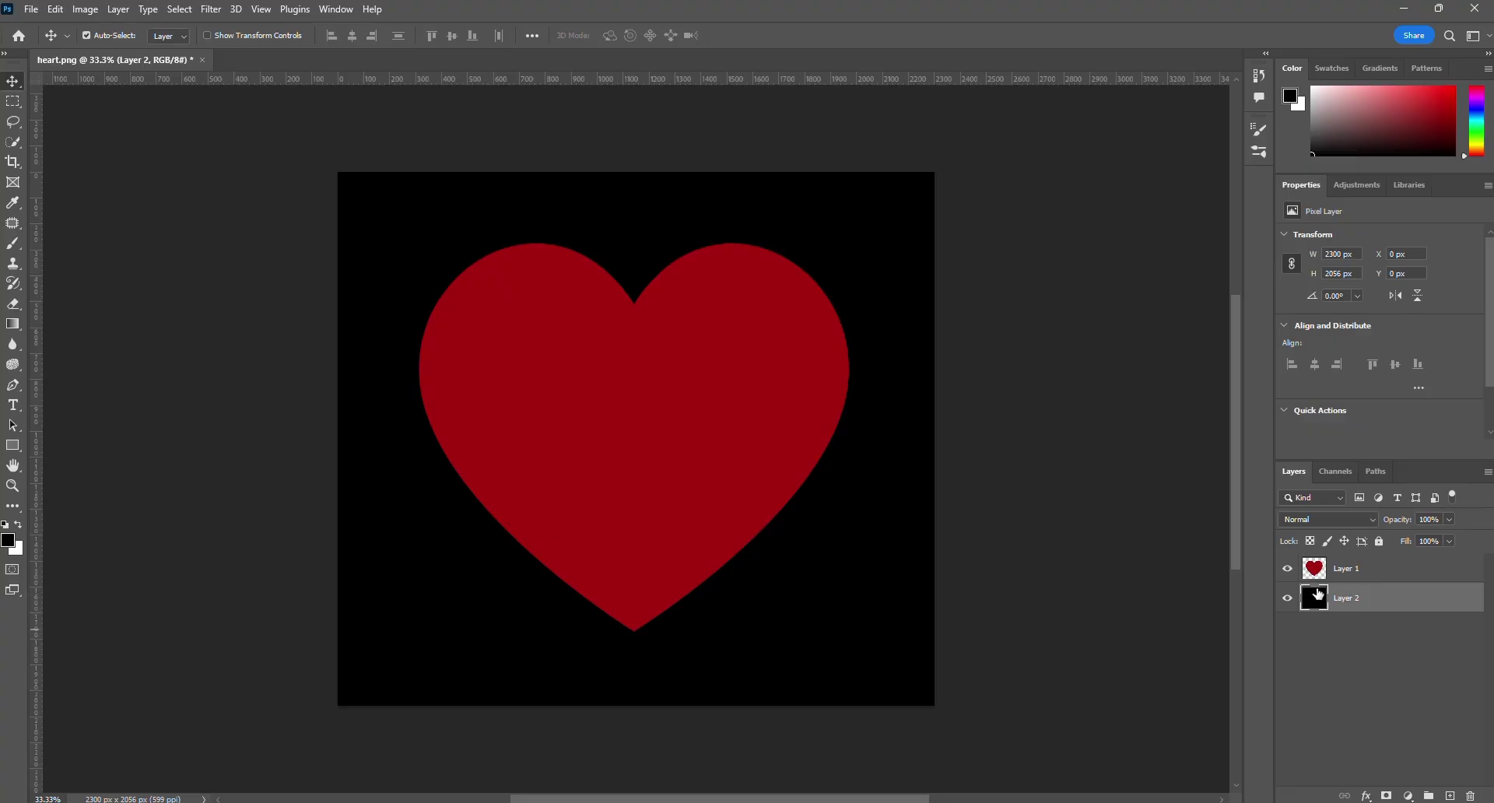
Step: Load the heart's pixels on Layer 1 as a selection and convert it into a work path
click(1362, 571)
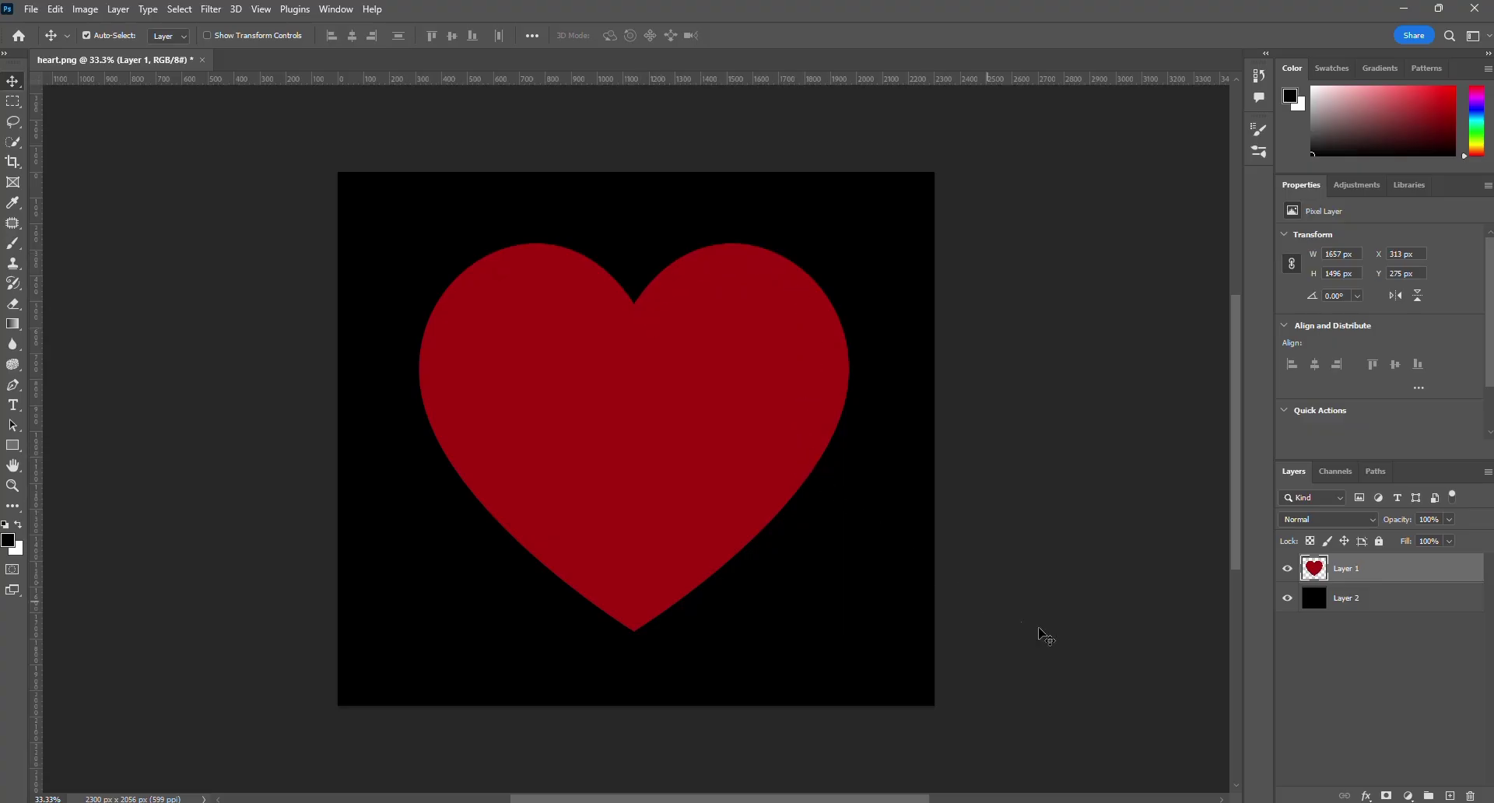
key(ctrl)
ctrl+click(1317, 570)
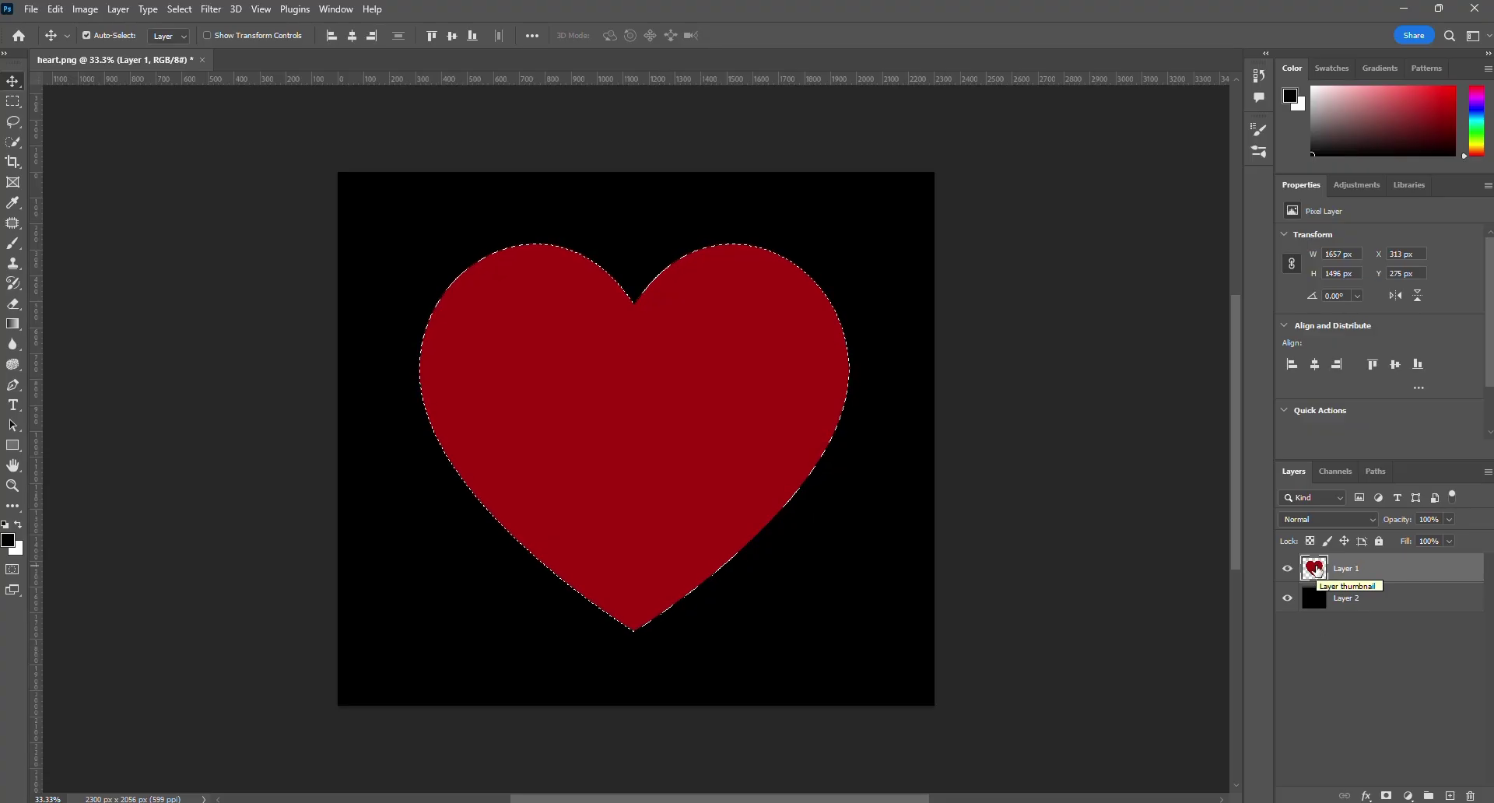
right_click(1318, 571)
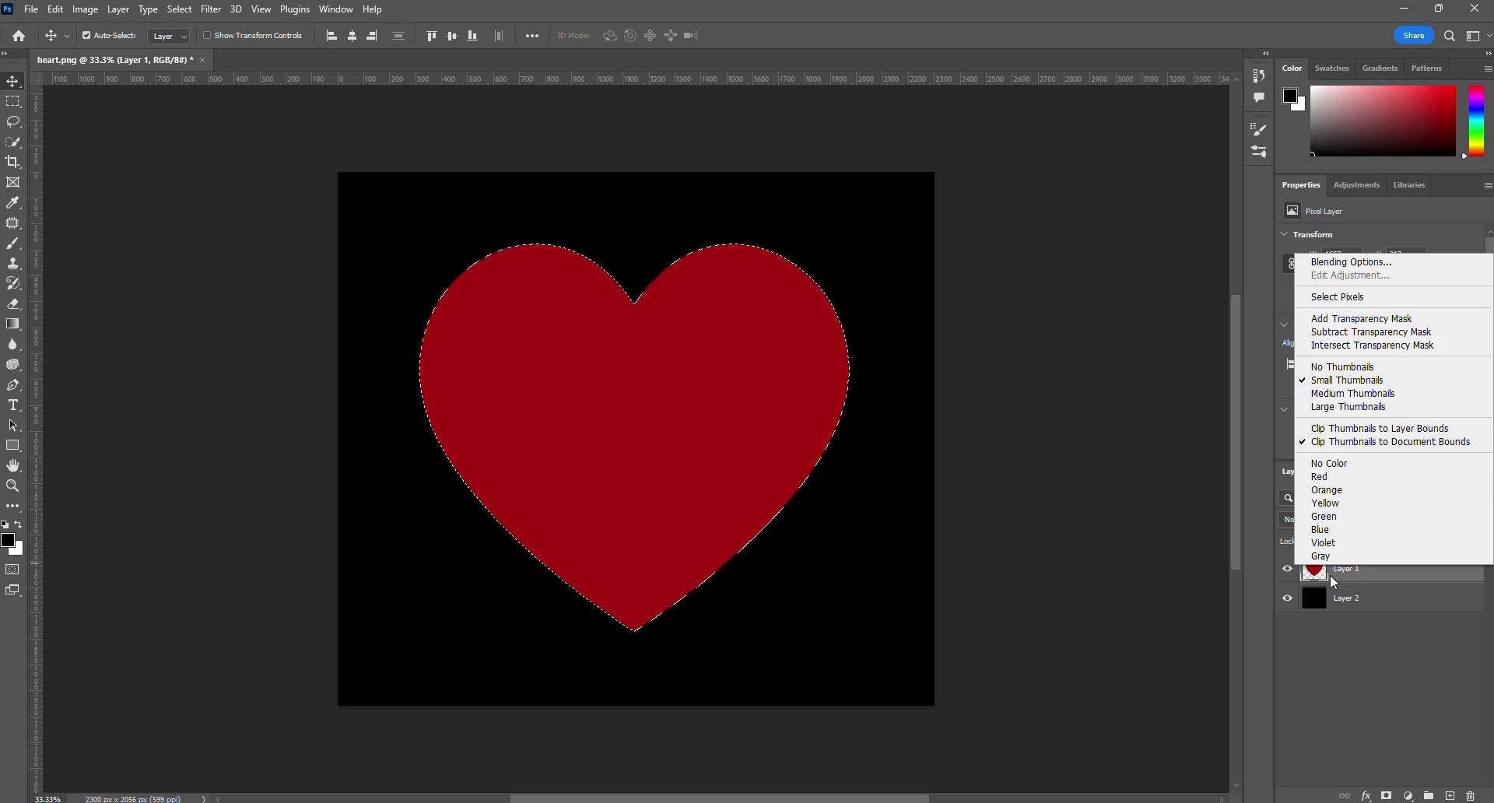
click(1321, 576)
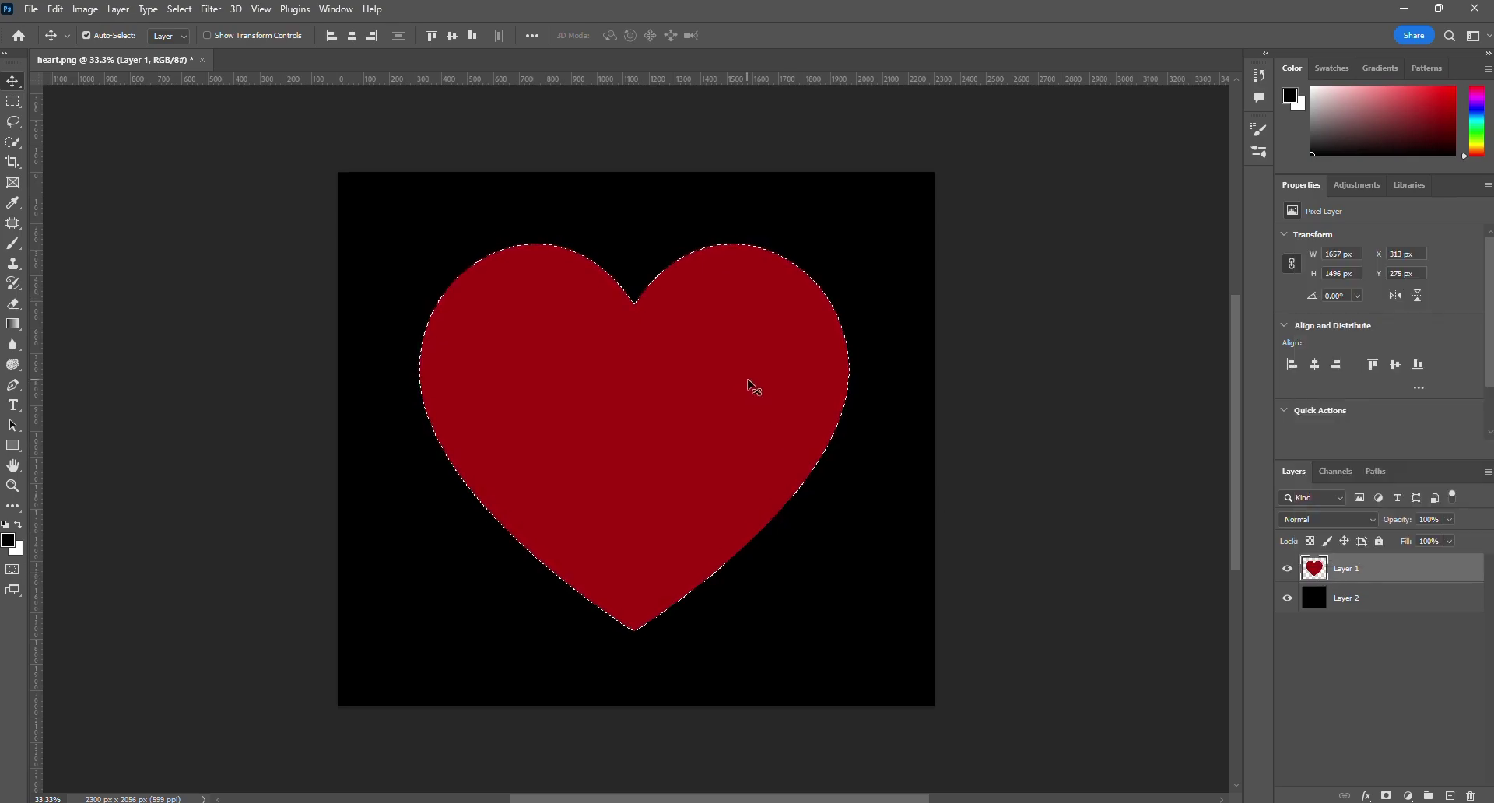
click(1377, 472)
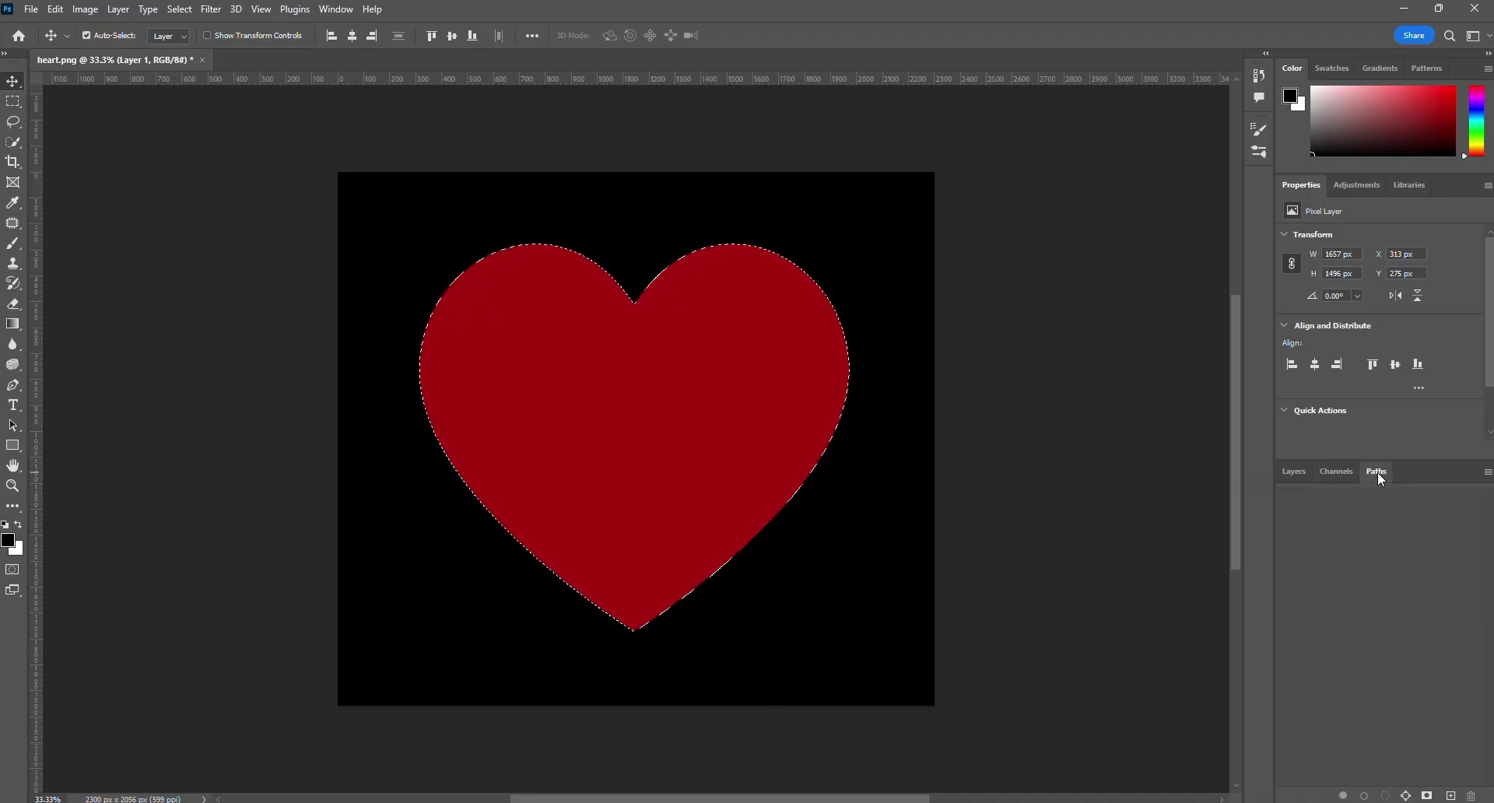
click(1407, 796)
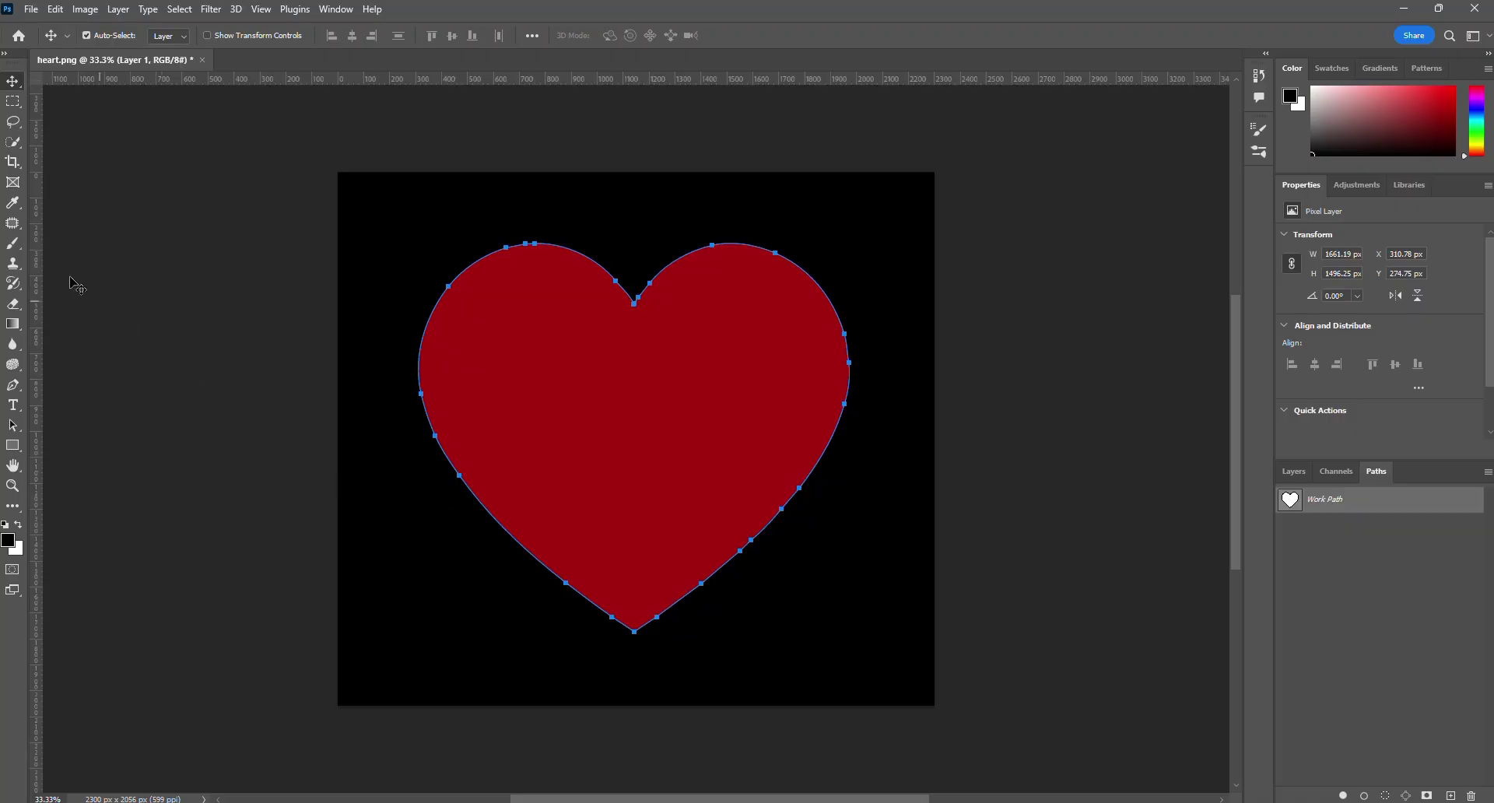
Step: Activate the Brush tool and swap the foreground colour to white, undoing the test stamps on the heart
click(16, 242)
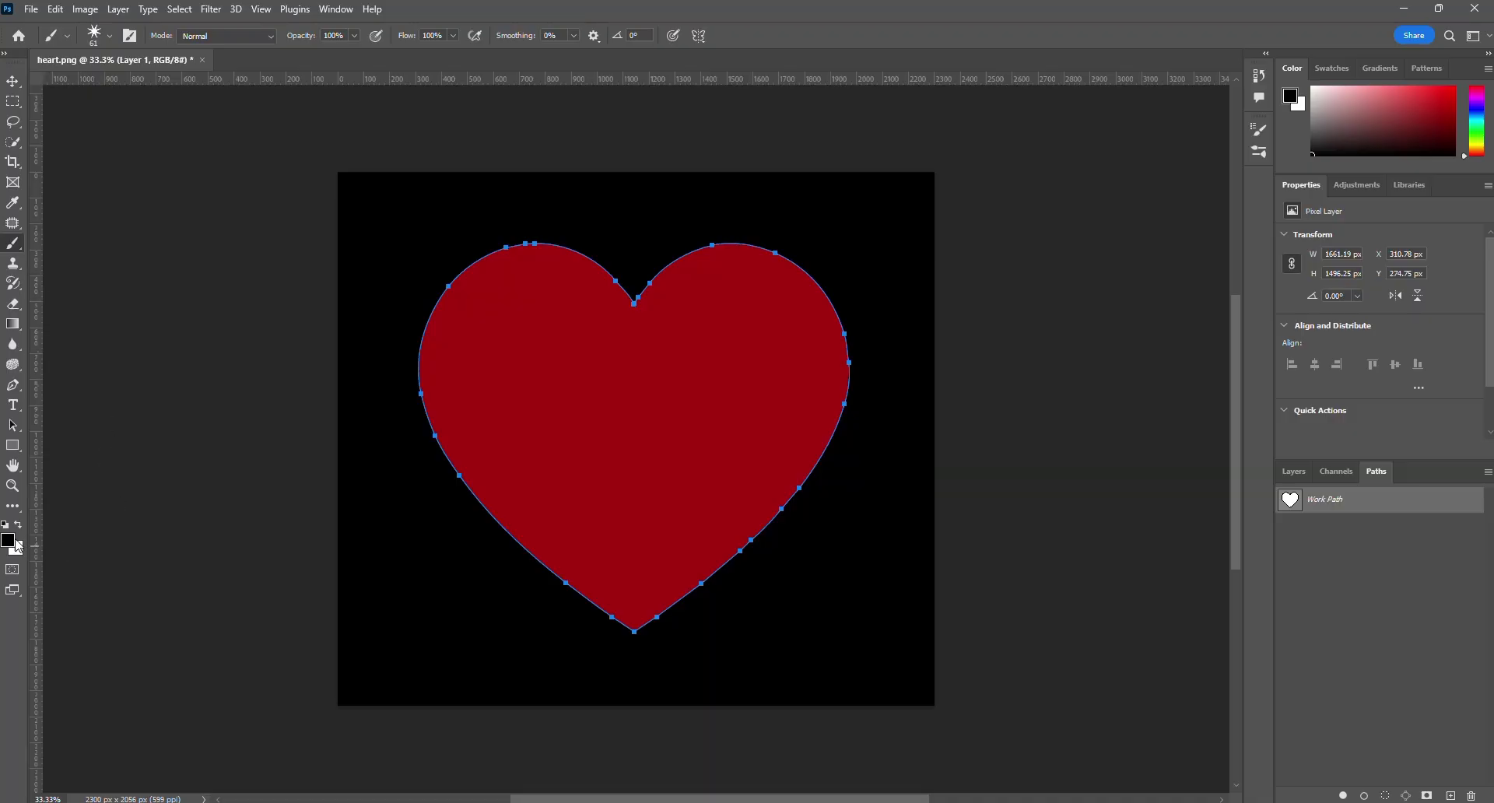
click(587, 474)
key(ctrl+z)
key(x)
click(592, 457)
key(ctrl+z)
Step: Set the star brush's spacing to 86% and enable Shape Dynamics with 57% size jitter and 42% angle jitter
click(130, 36)
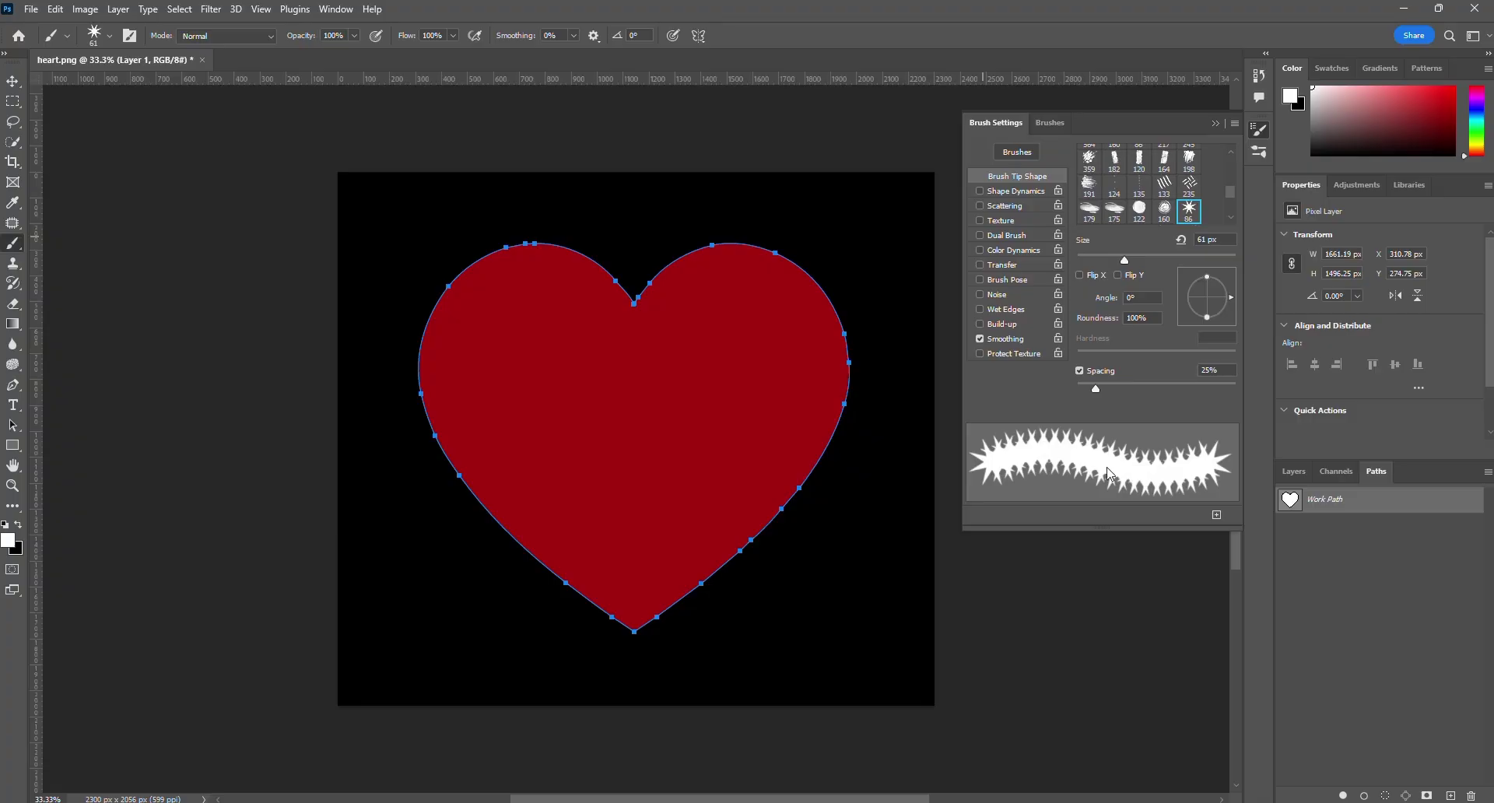
drag(1099, 387, 1147, 395)
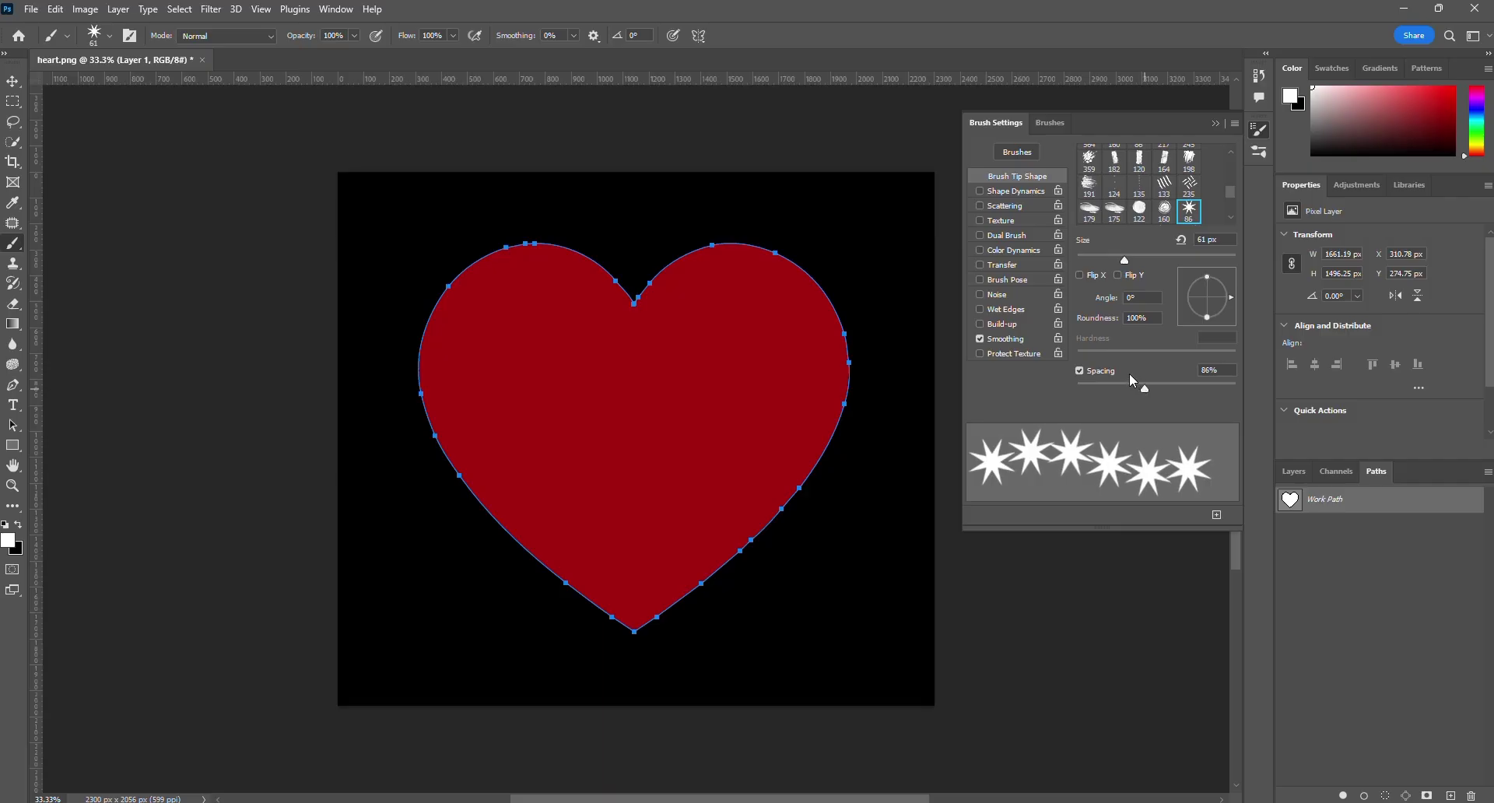
click(1016, 191)
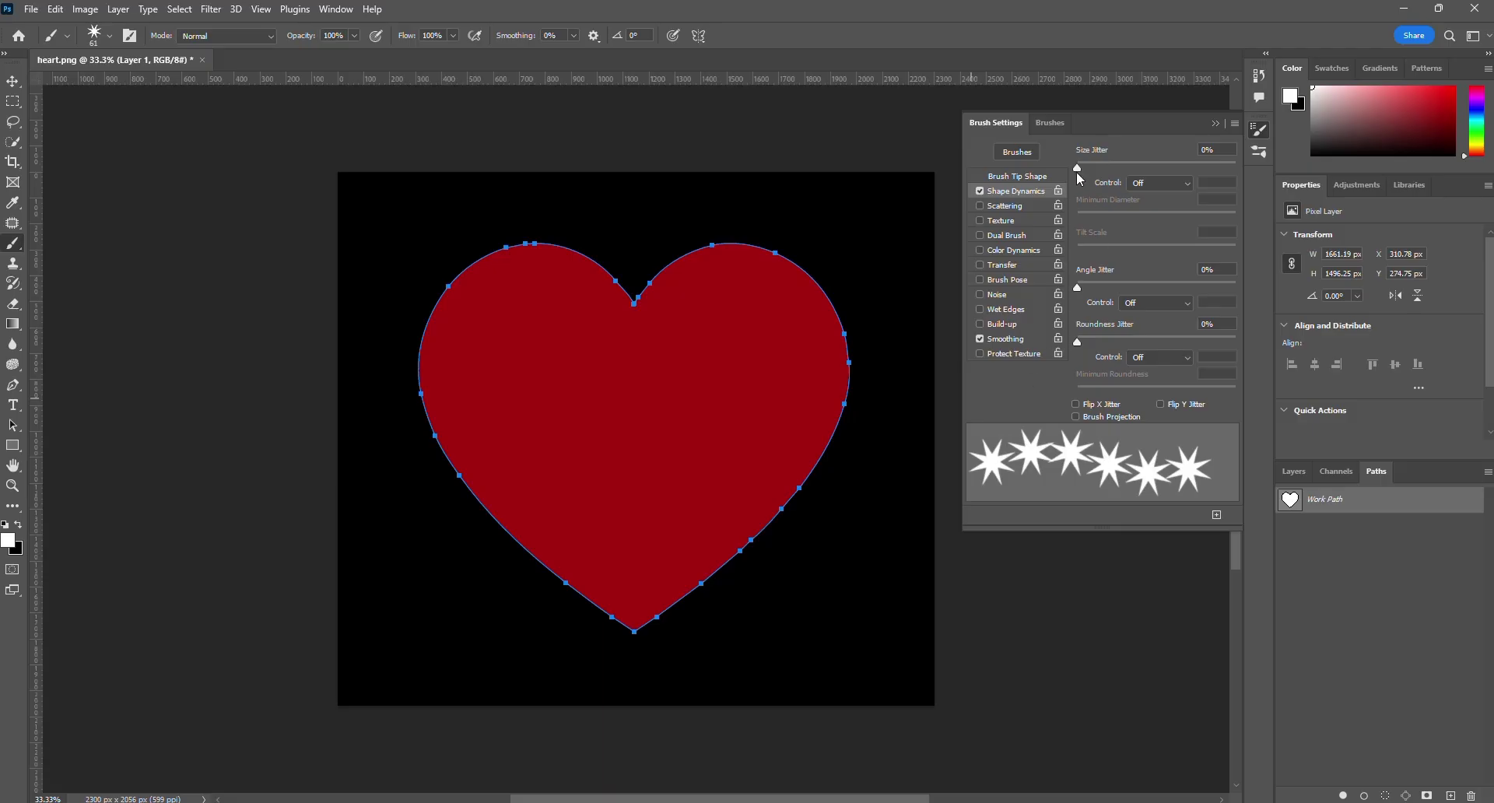
drag(1077, 168, 1168, 171)
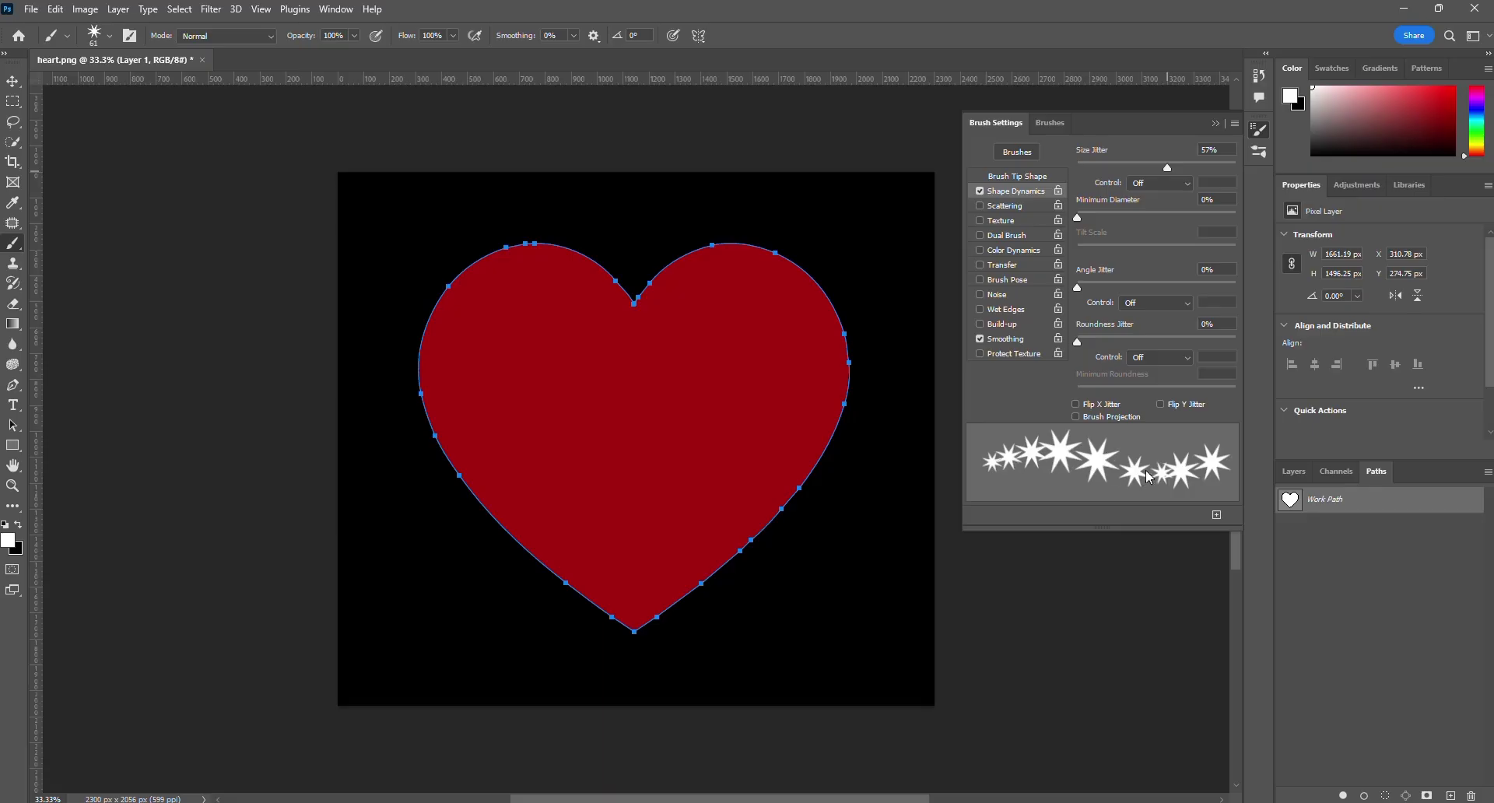
drag(1078, 289, 1144, 286)
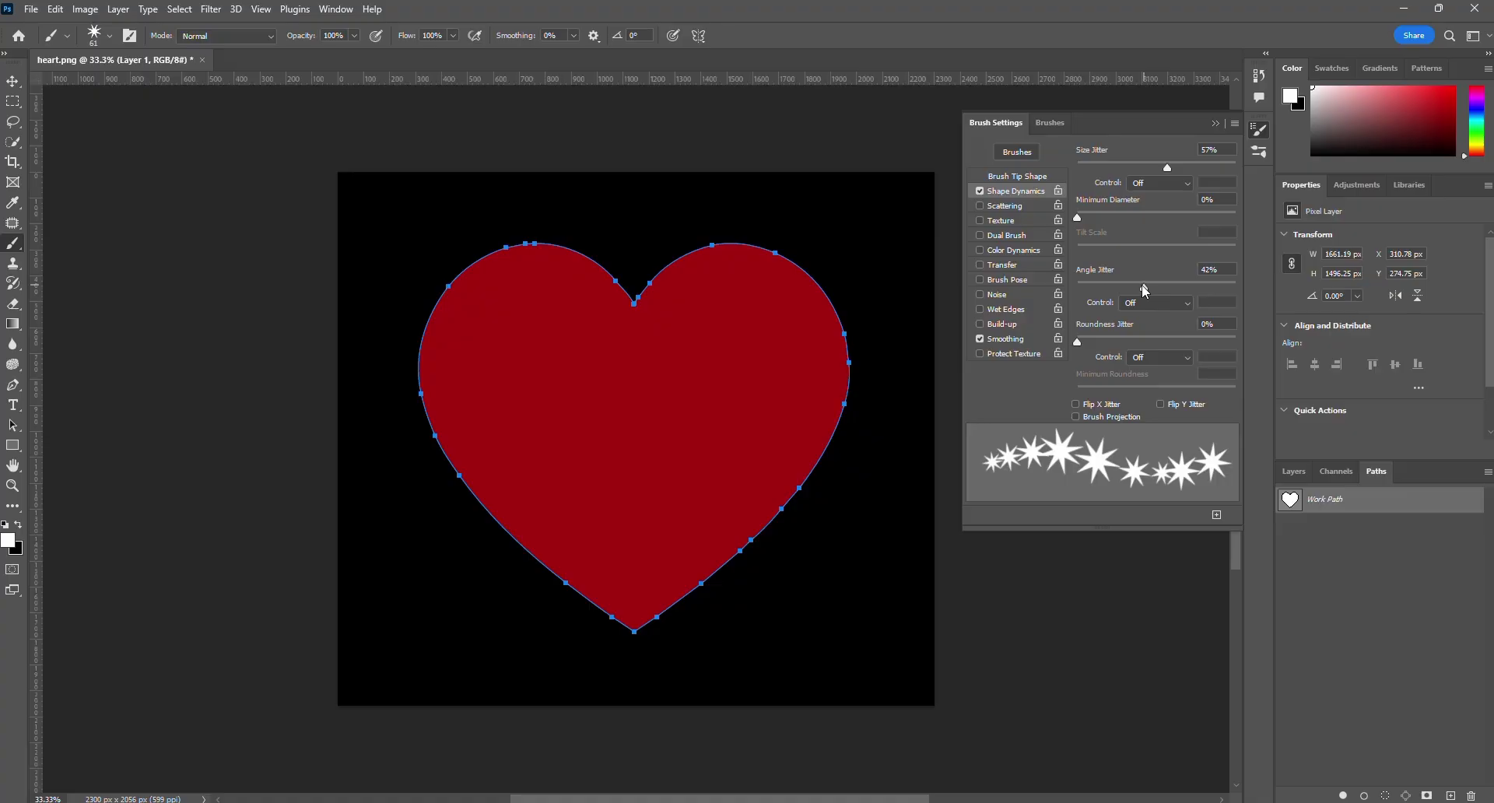
Step: Enable Scattering at 181%, reduce the star brush to 40 px, and undo a trial stroke along the heart path
click(1012, 207)
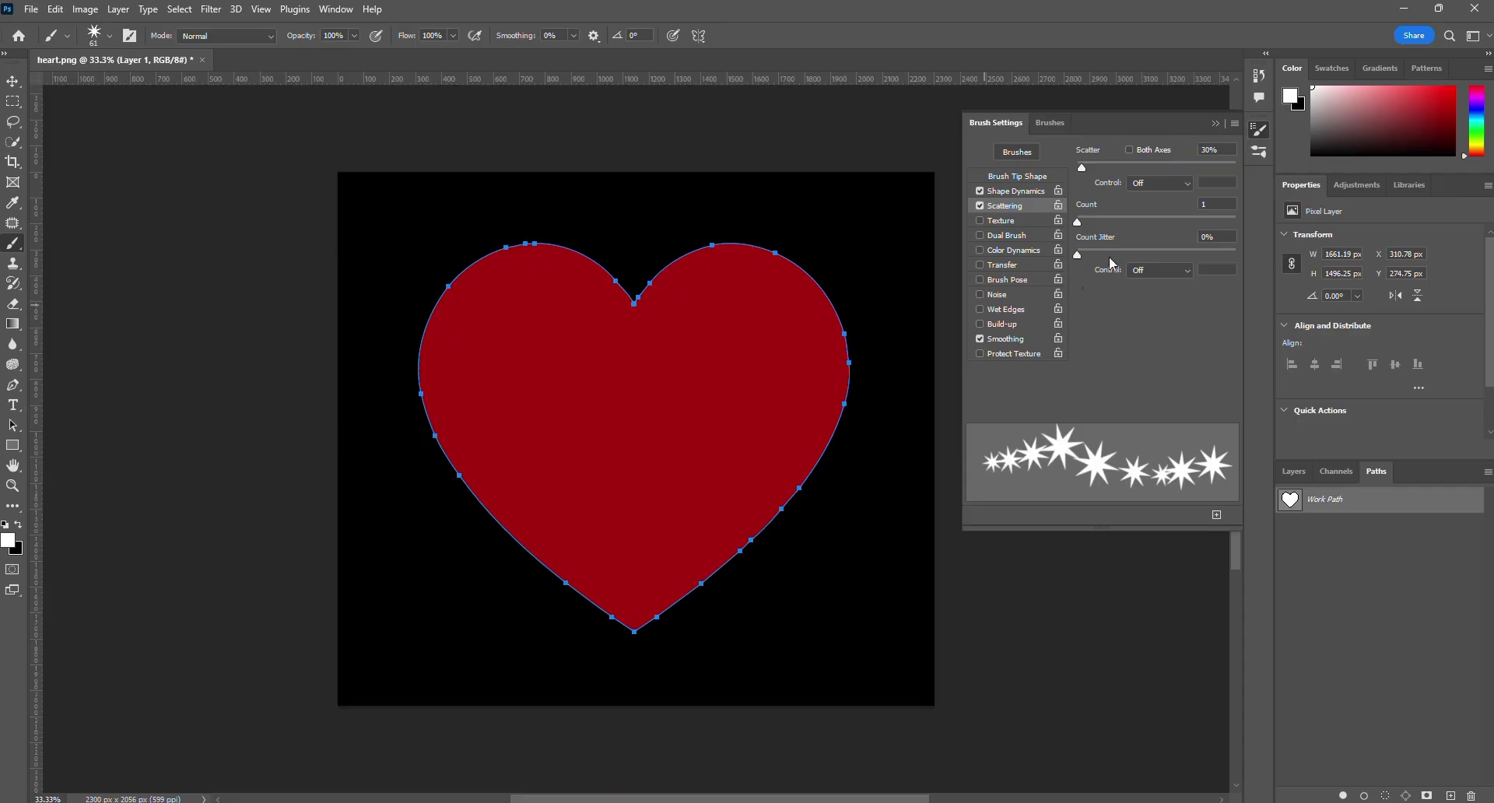
drag(1085, 168, 1108, 175)
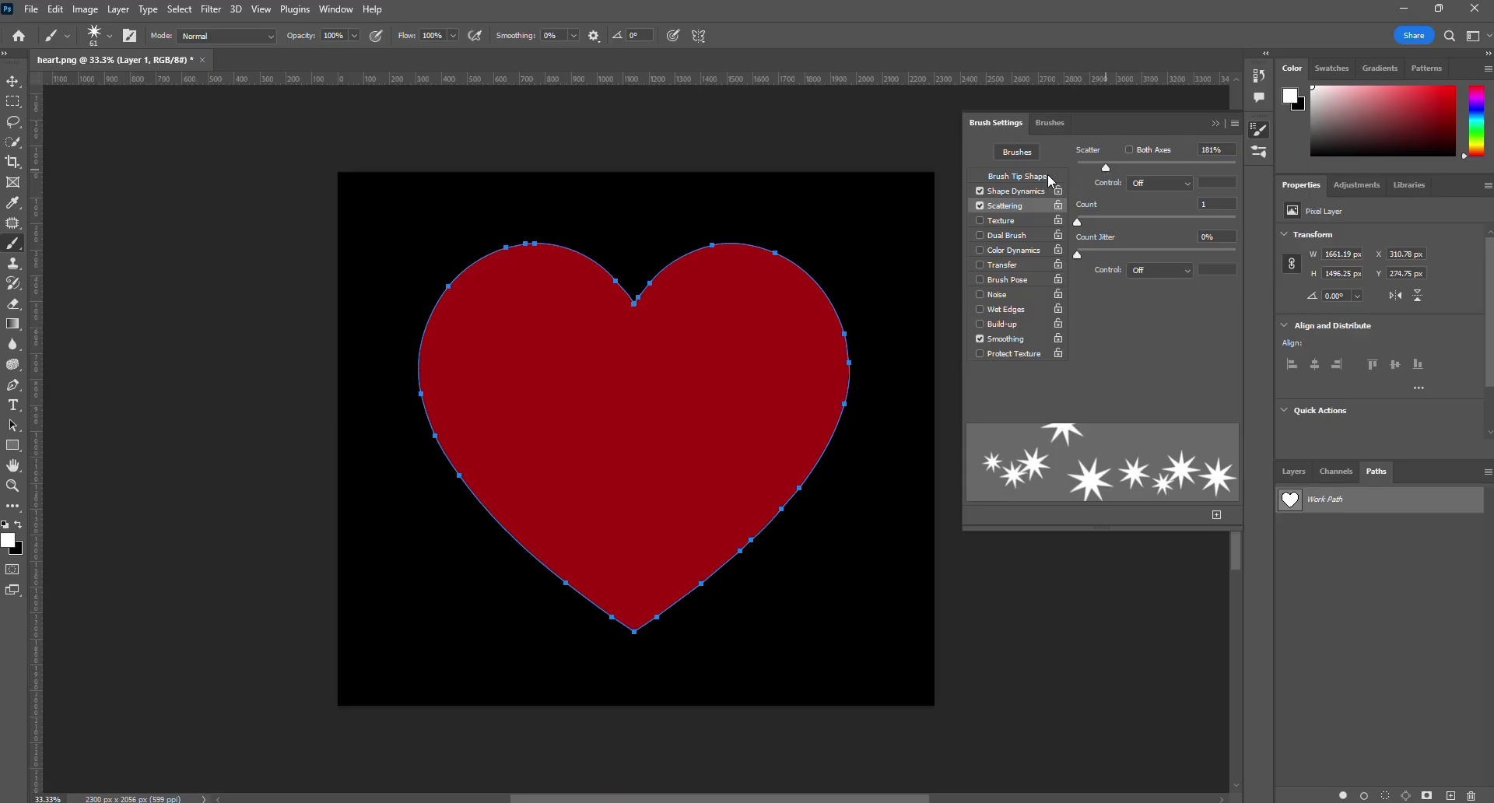
click(1010, 174)
drag(1125, 260, 1110, 264)
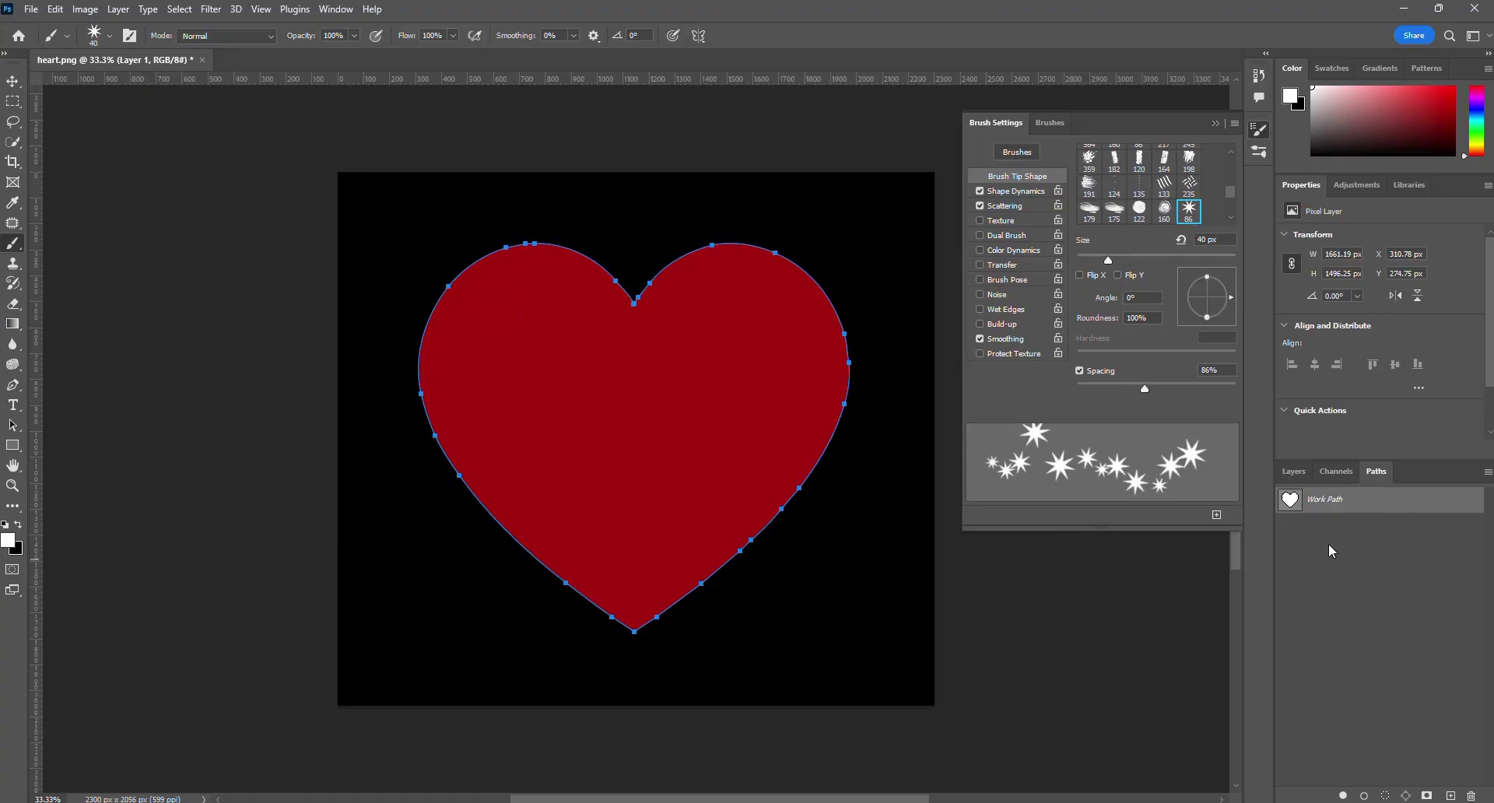
click(1365, 796)
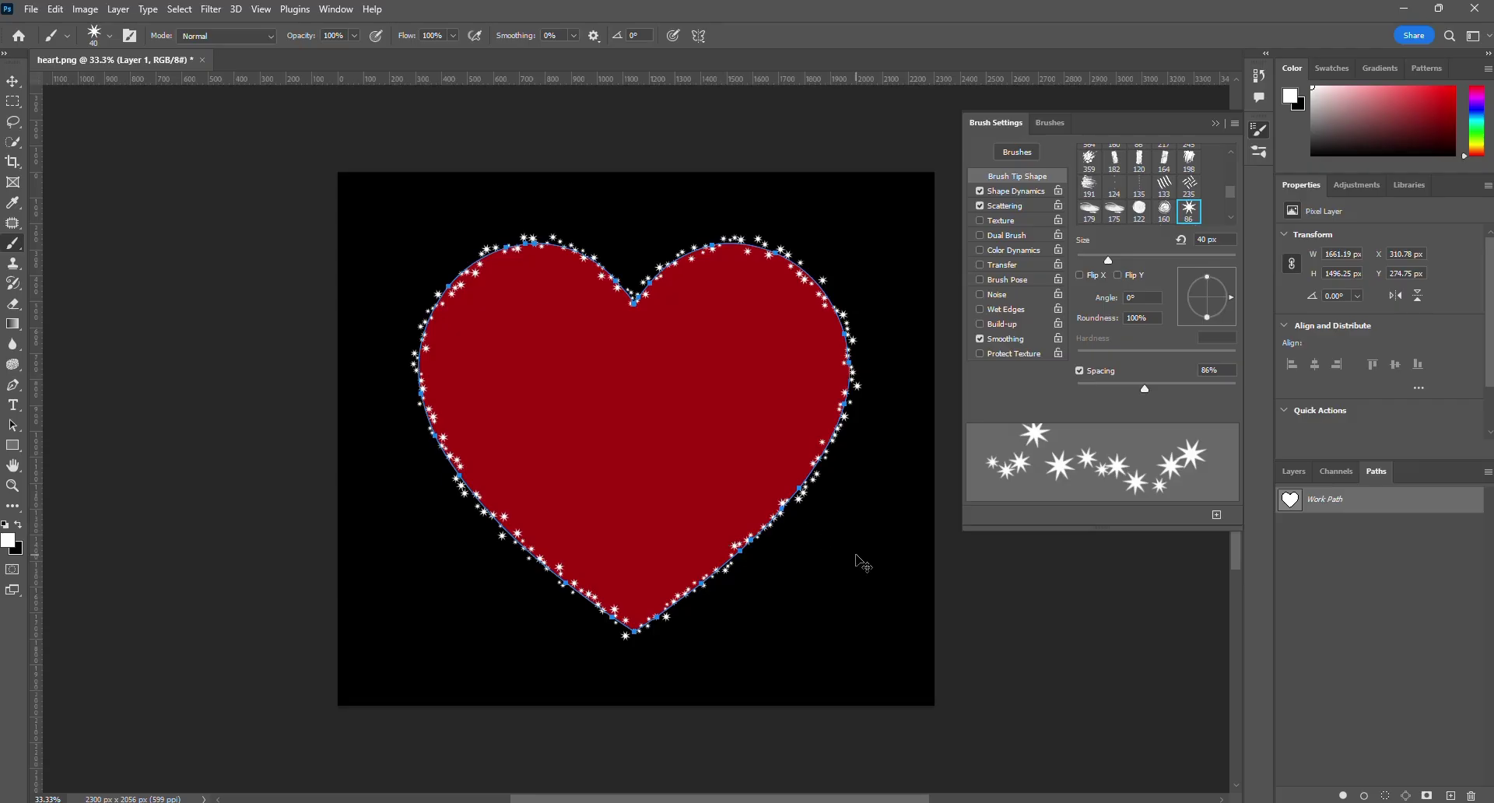
key(ctrl+z)
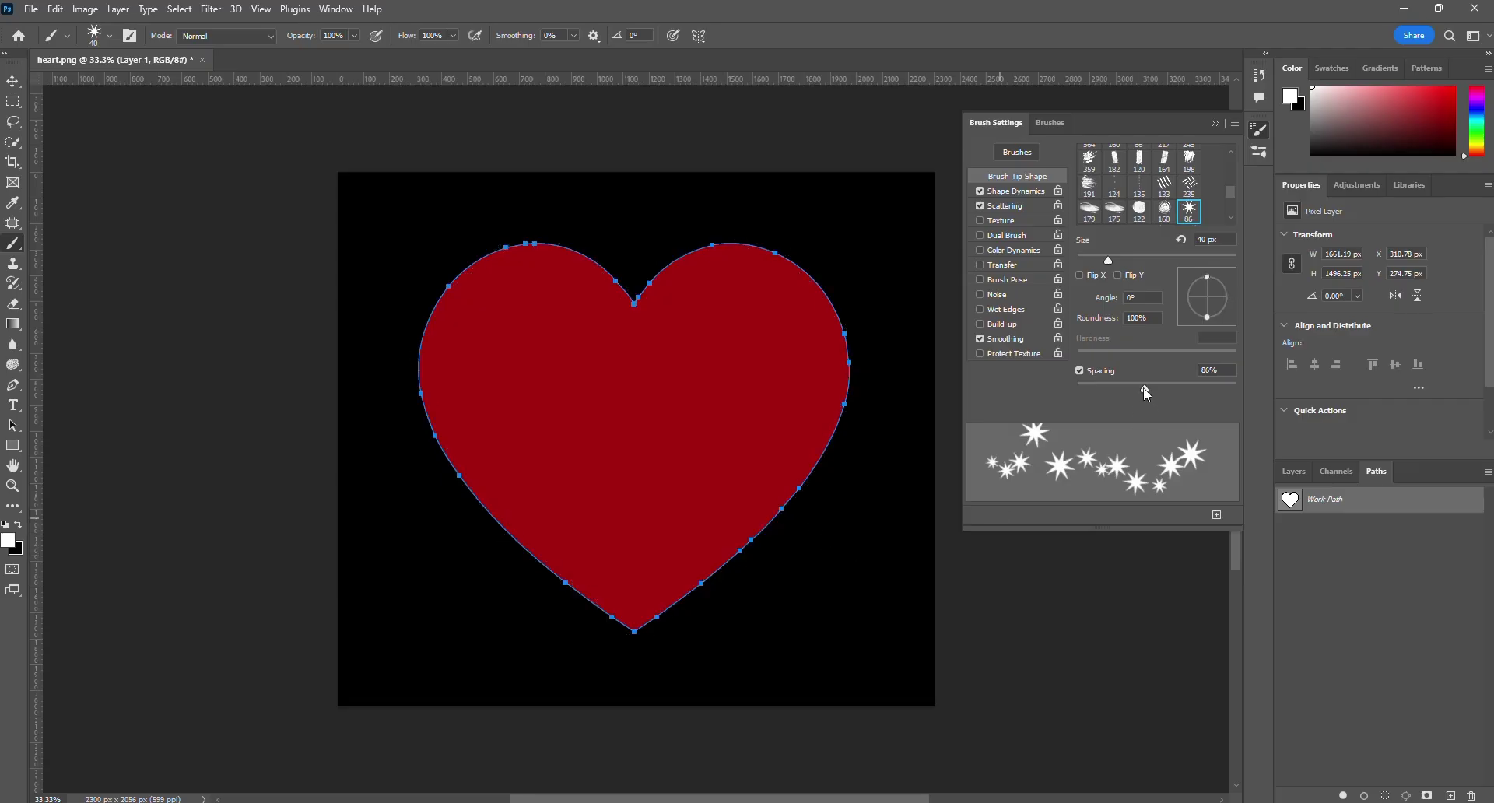
Step: Reduce the star brush's scatter to 49% and set its size to 57 px
click(1028, 207)
drag(1106, 166, 1086, 166)
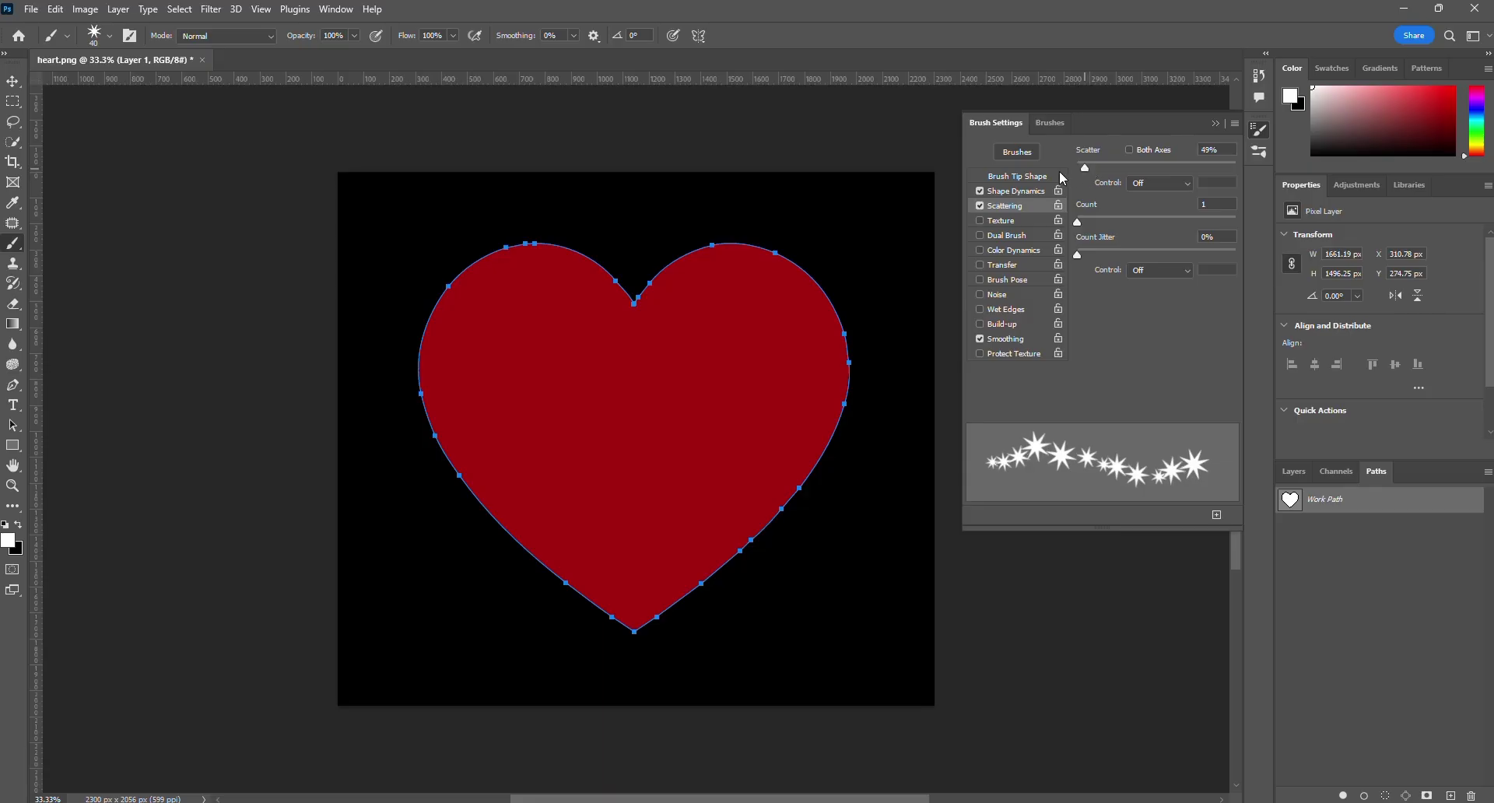
click(1021, 177)
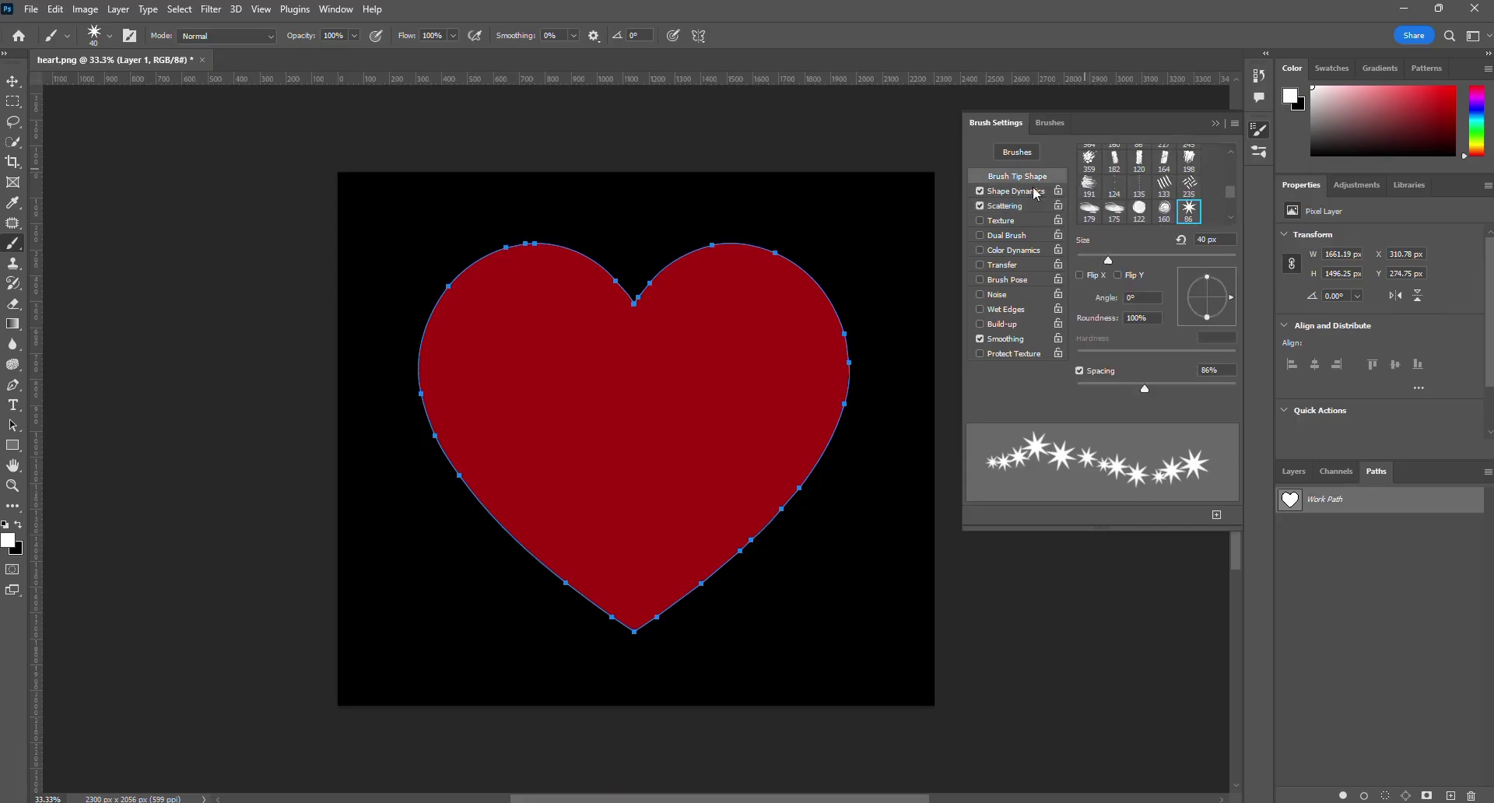
drag(1106, 257, 1124, 263)
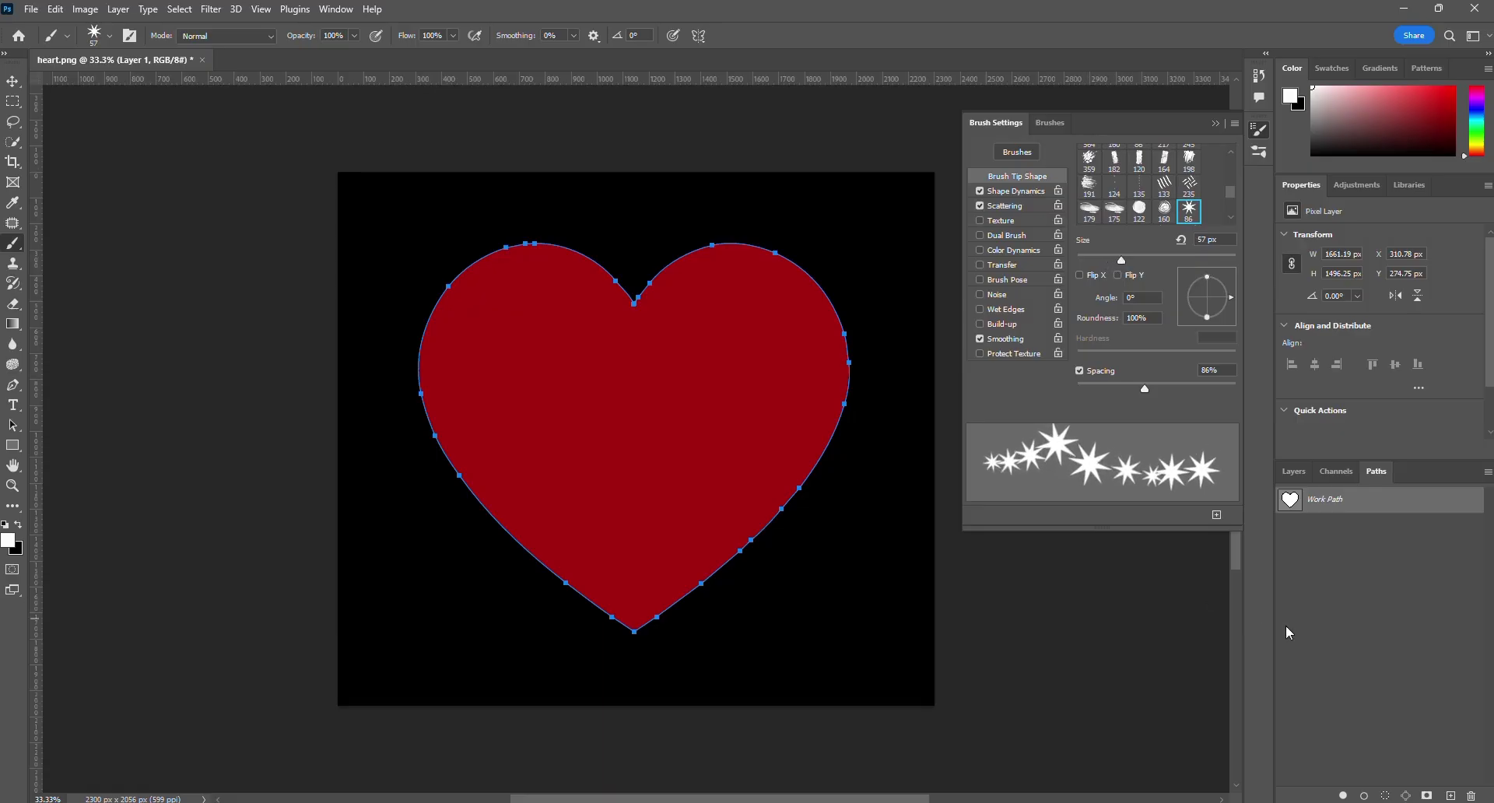
Step: Stroke the heart's work path with the white star brush and deselect the path to check the outline
click(1366, 796)
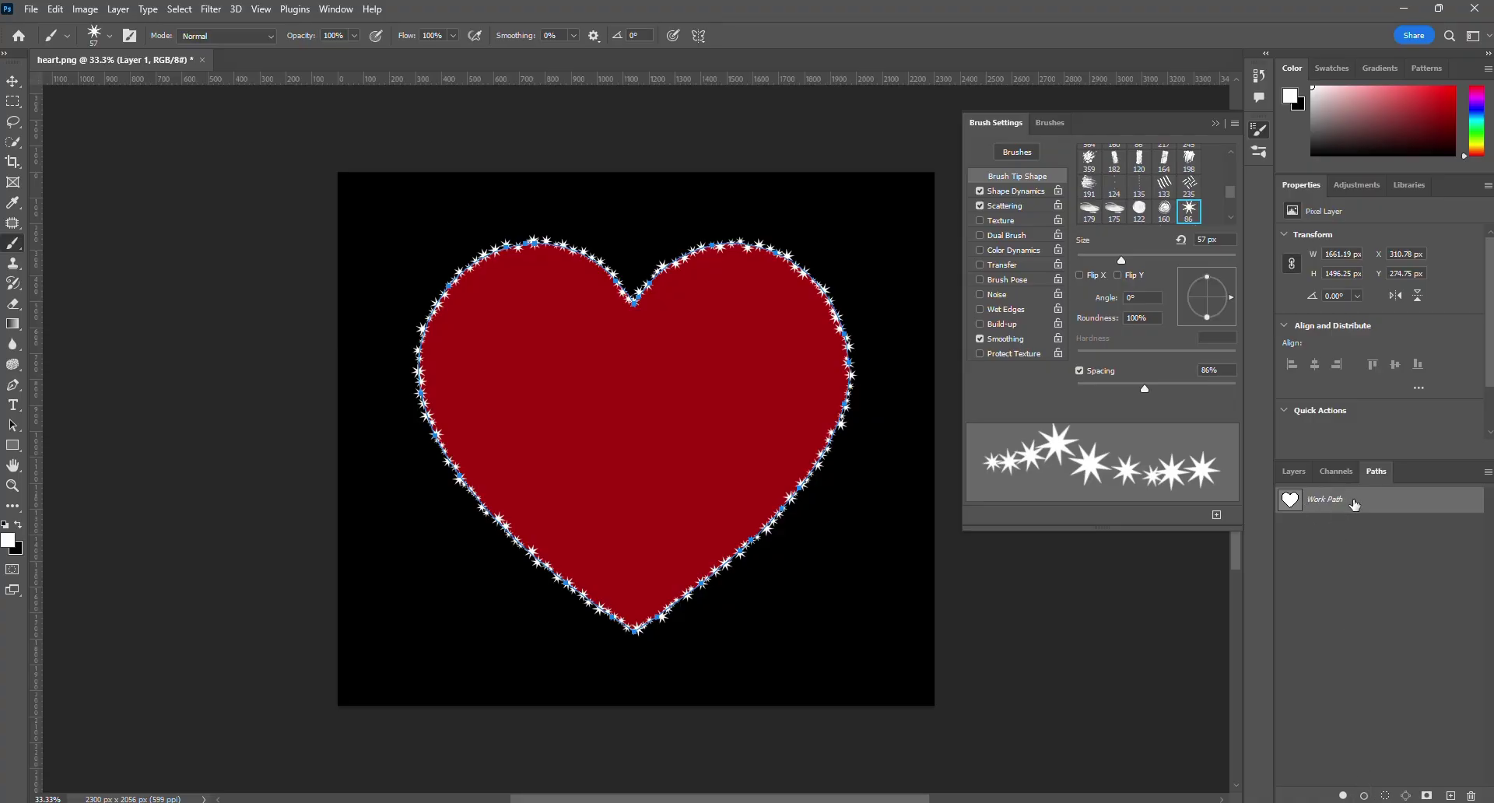
click(1346, 630)
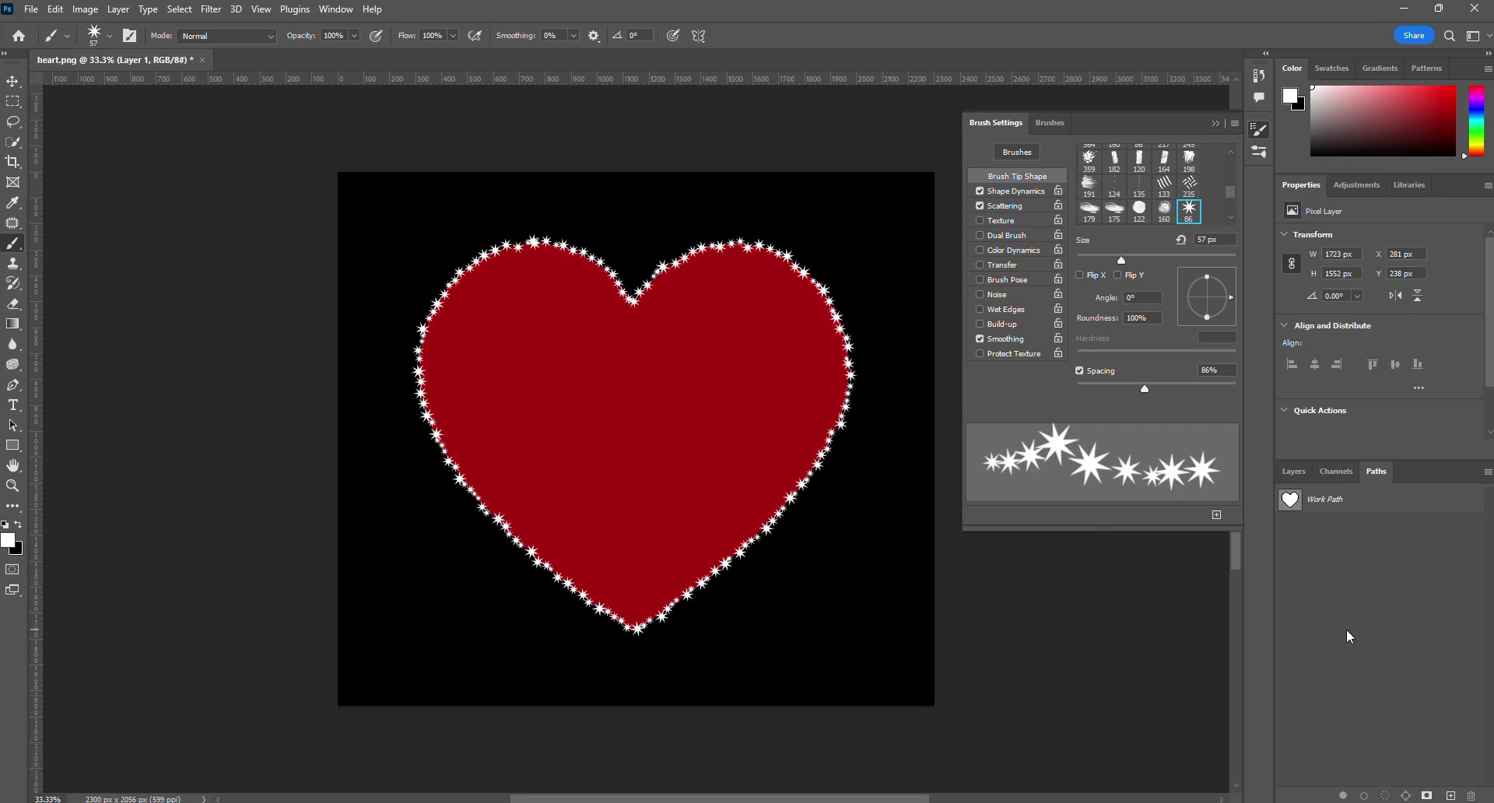
click(1333, 502)
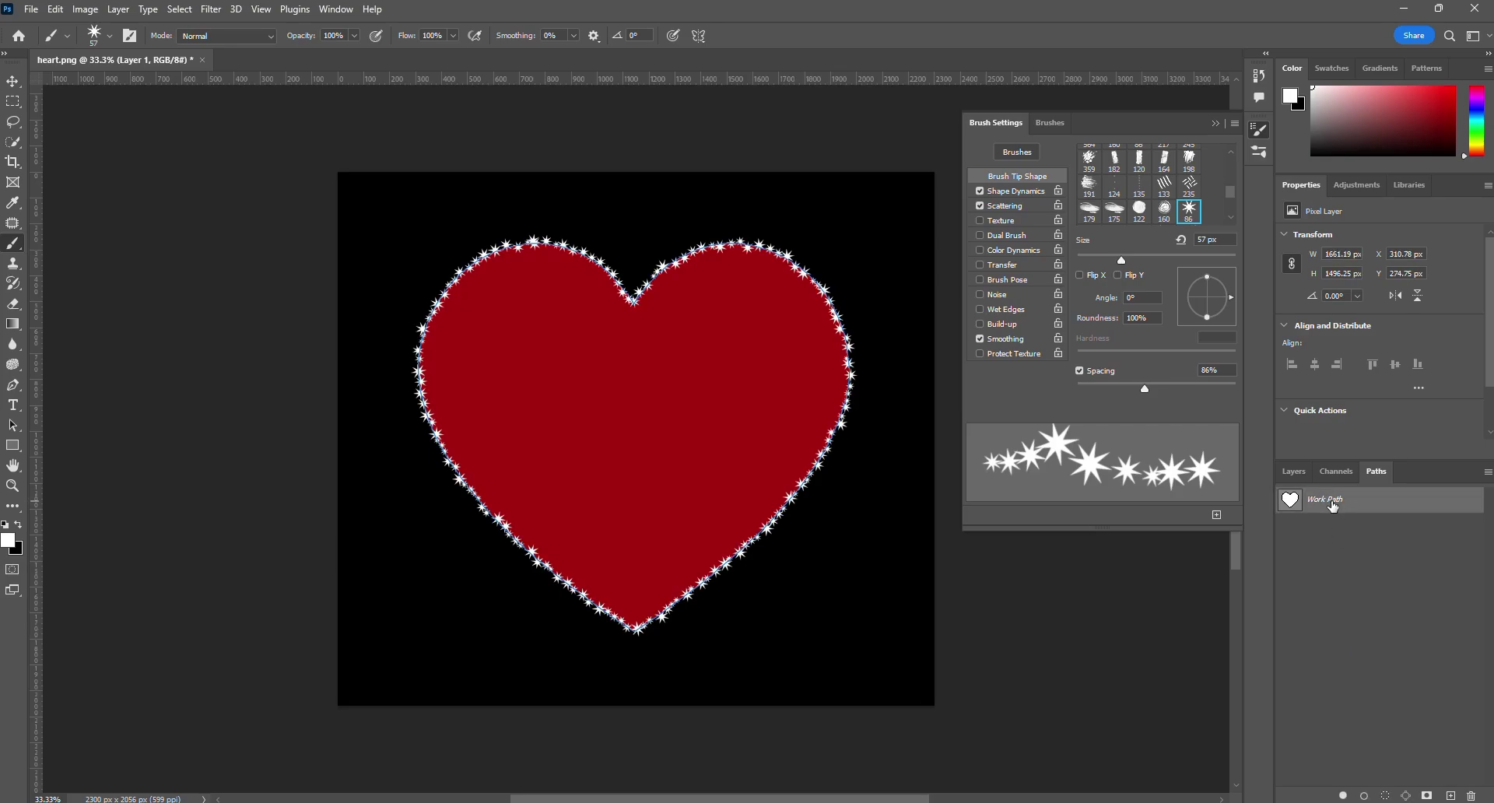
click(1342, 516)
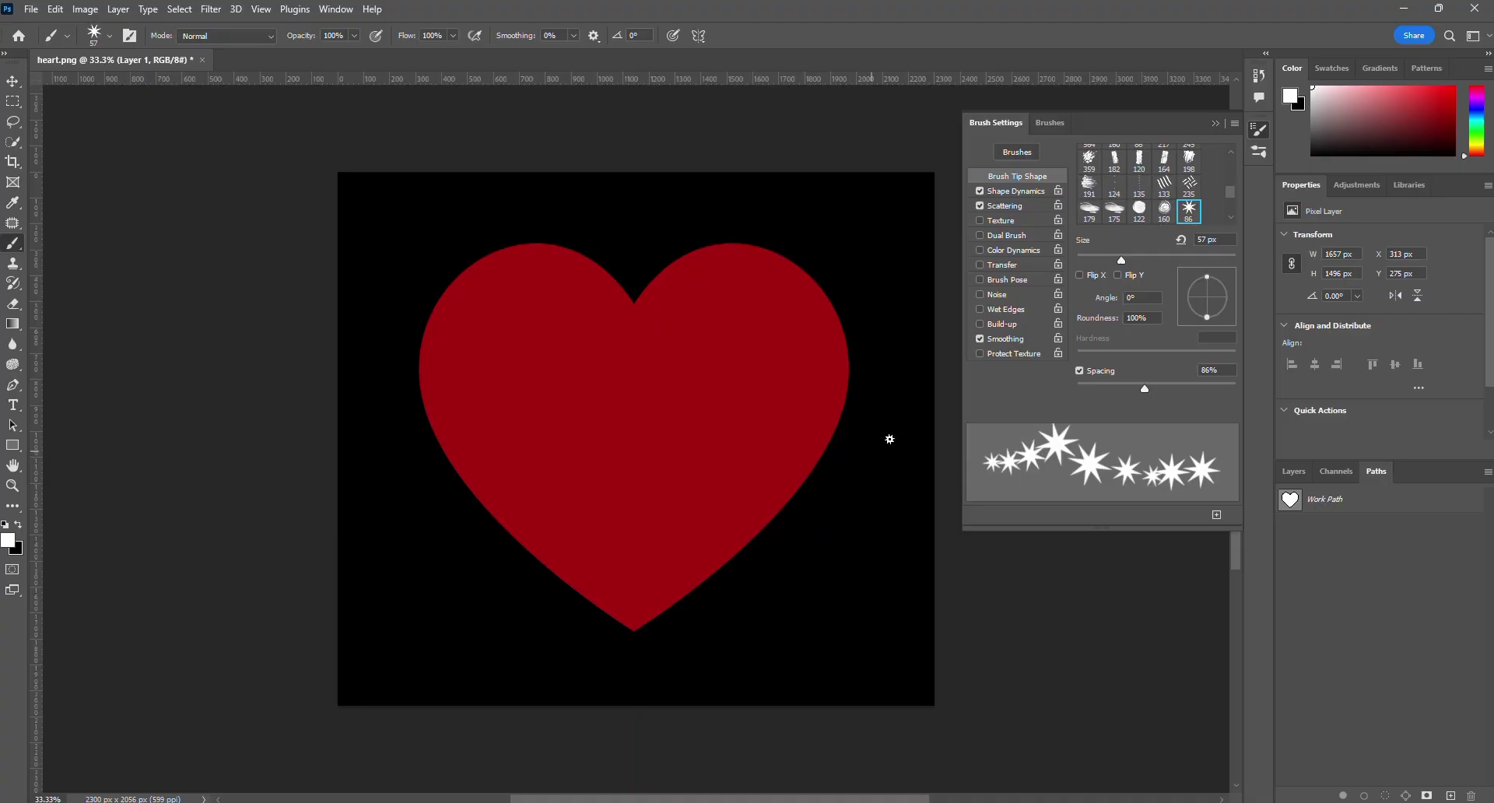
Step: Enable Color Dynamics with 63% foreground/background, 16% hue, 10% saturation and 30% brightness jitter, and stroke the heart's work path
click(1016, 250)
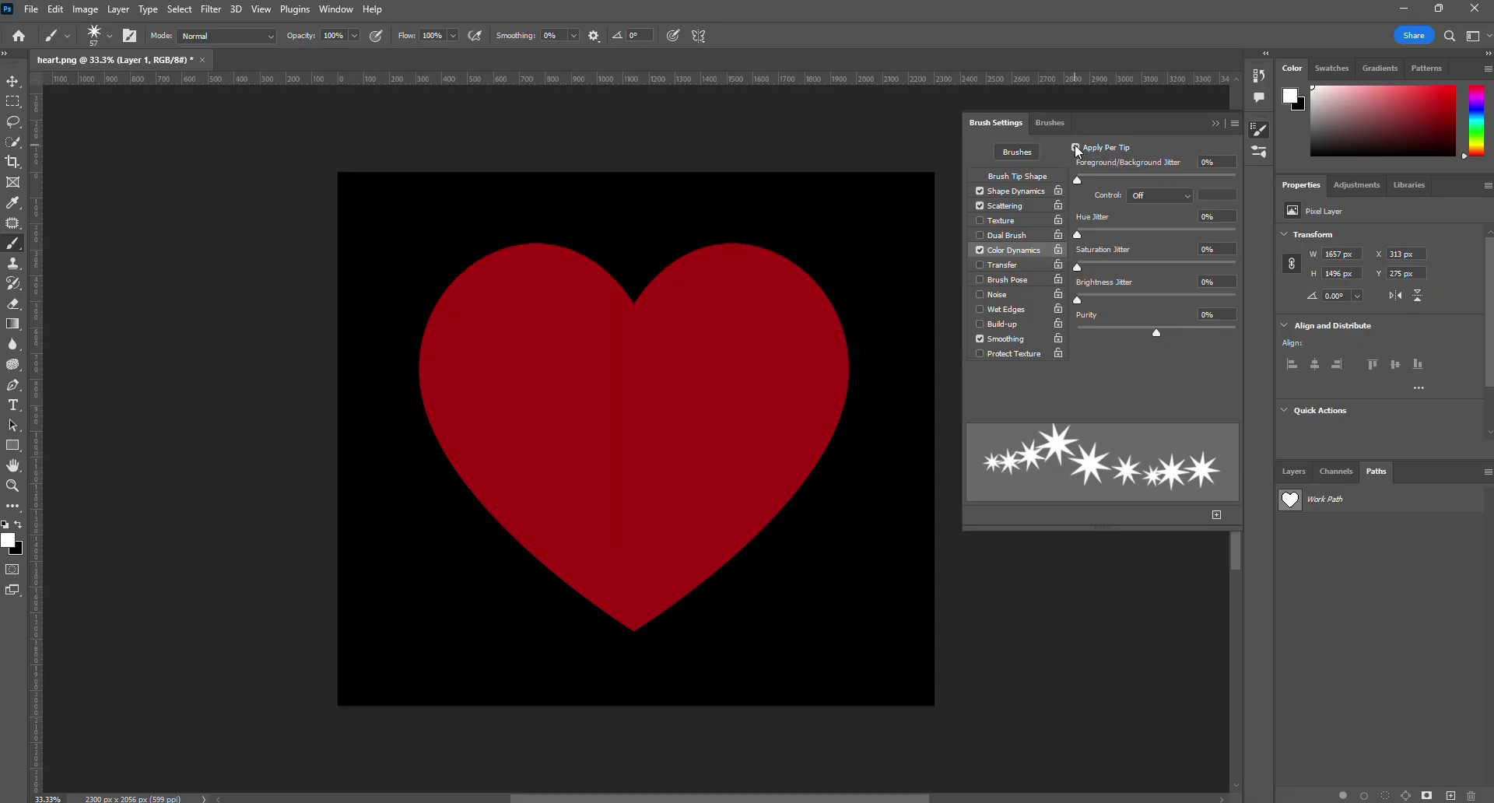
drag(1079, 180, 1144, 188)
drag(1079, 234, 1104, 300)
click(1326, 502)
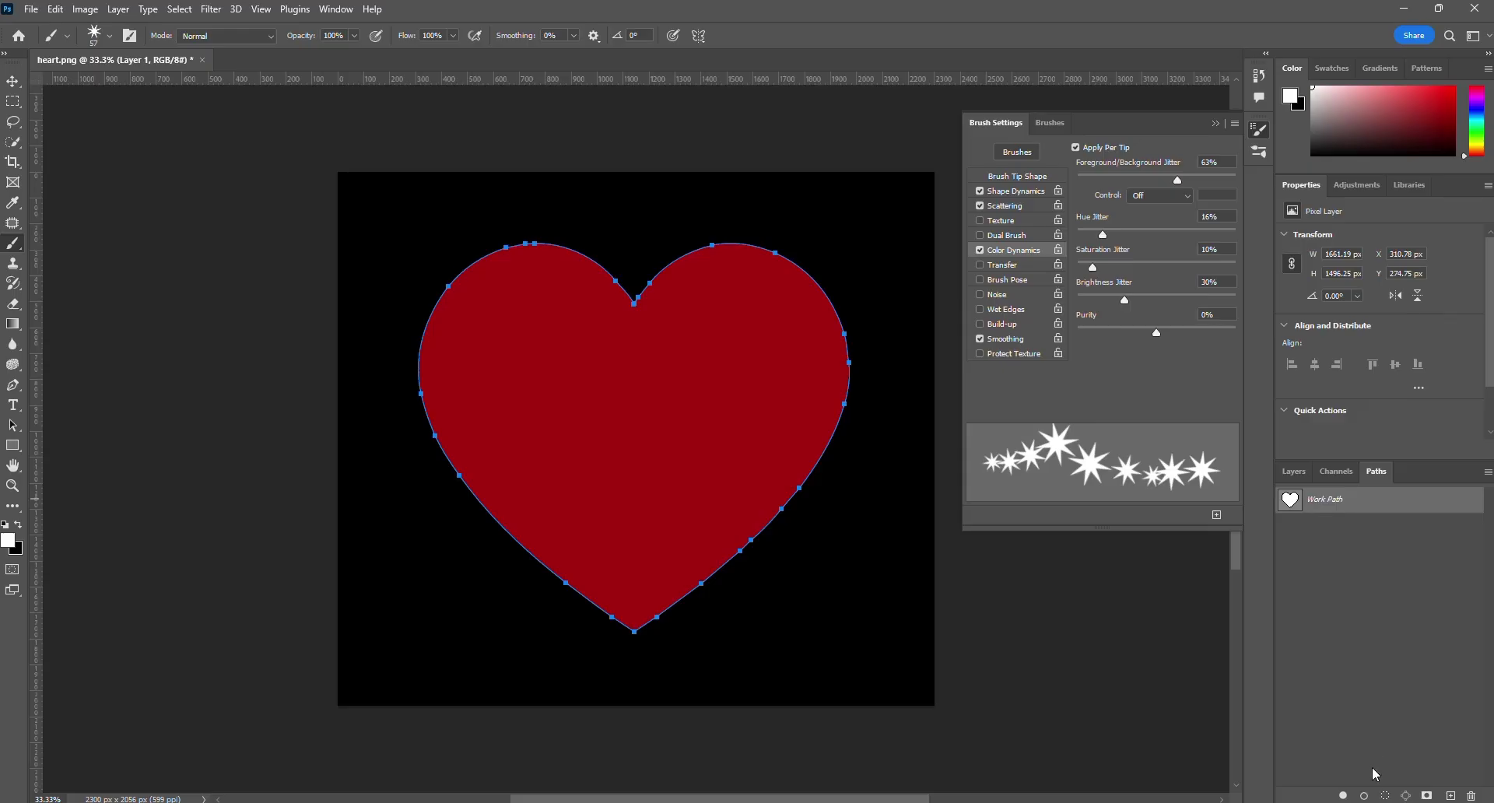
click(1366, 795)
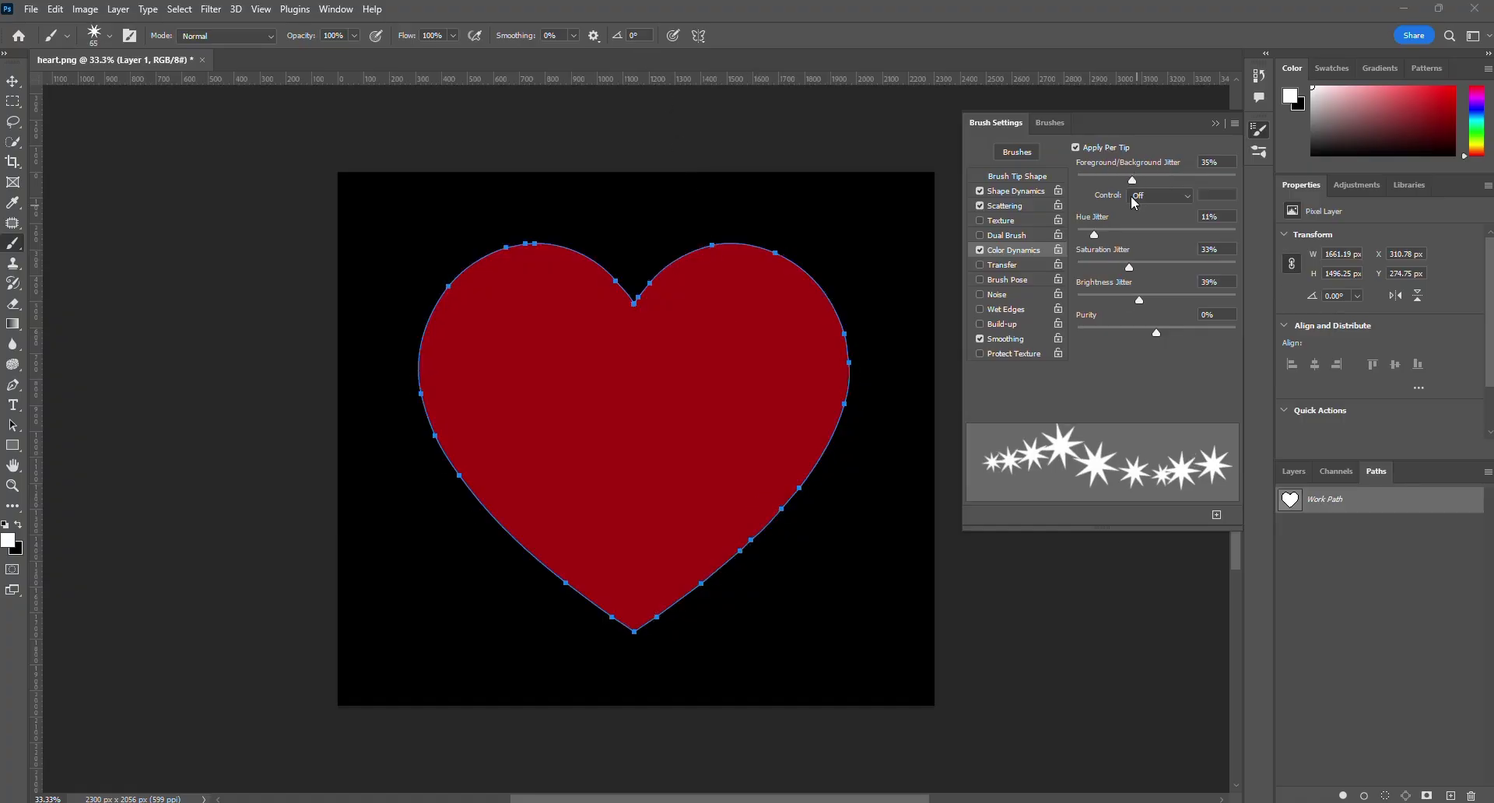
Step: Set the foreground/background jitter control to Pen Pressure, stroke the heart's work path with the star brush, and deselect the path
click(1184, 197)
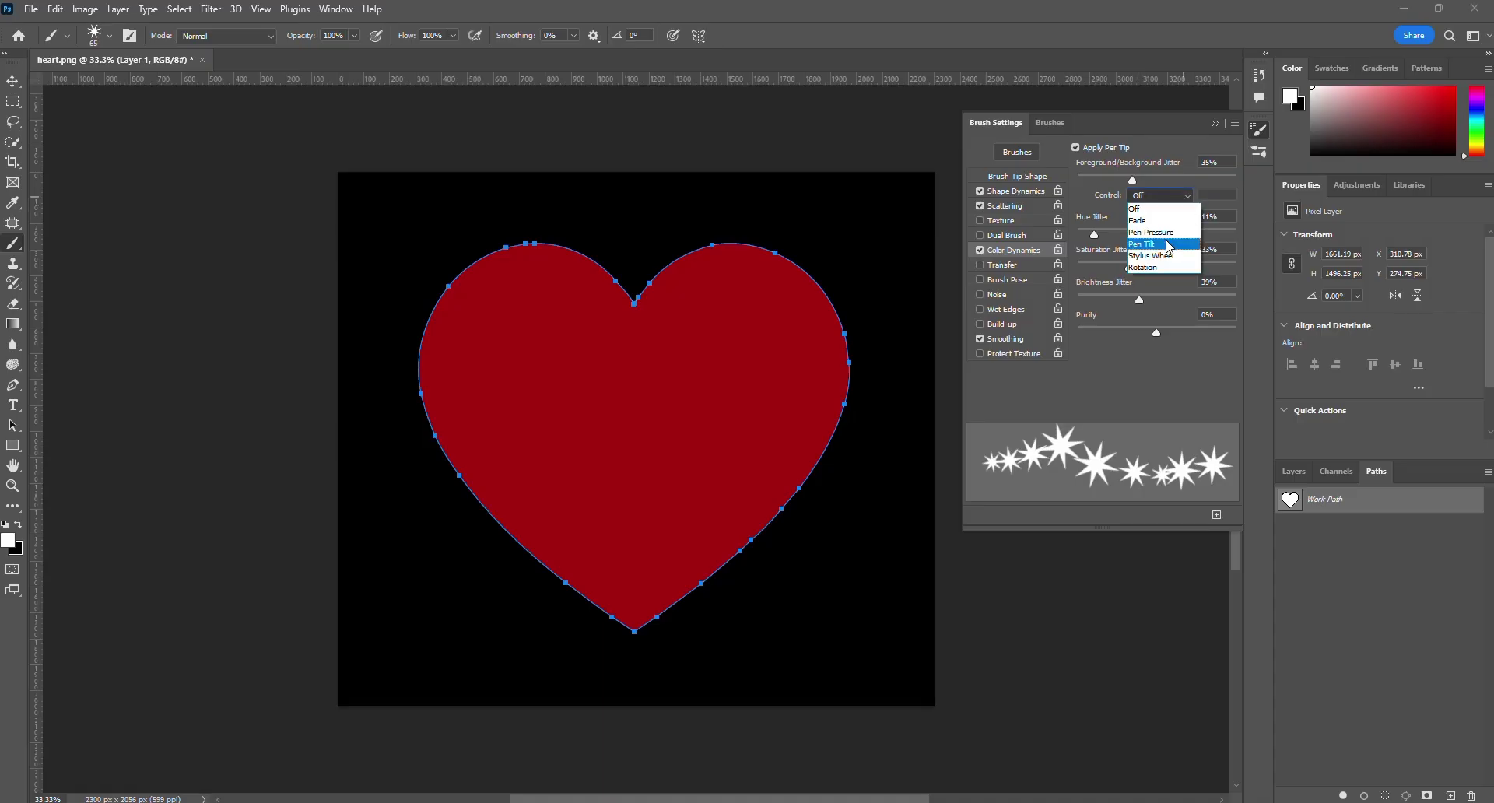
click(1166, 233)
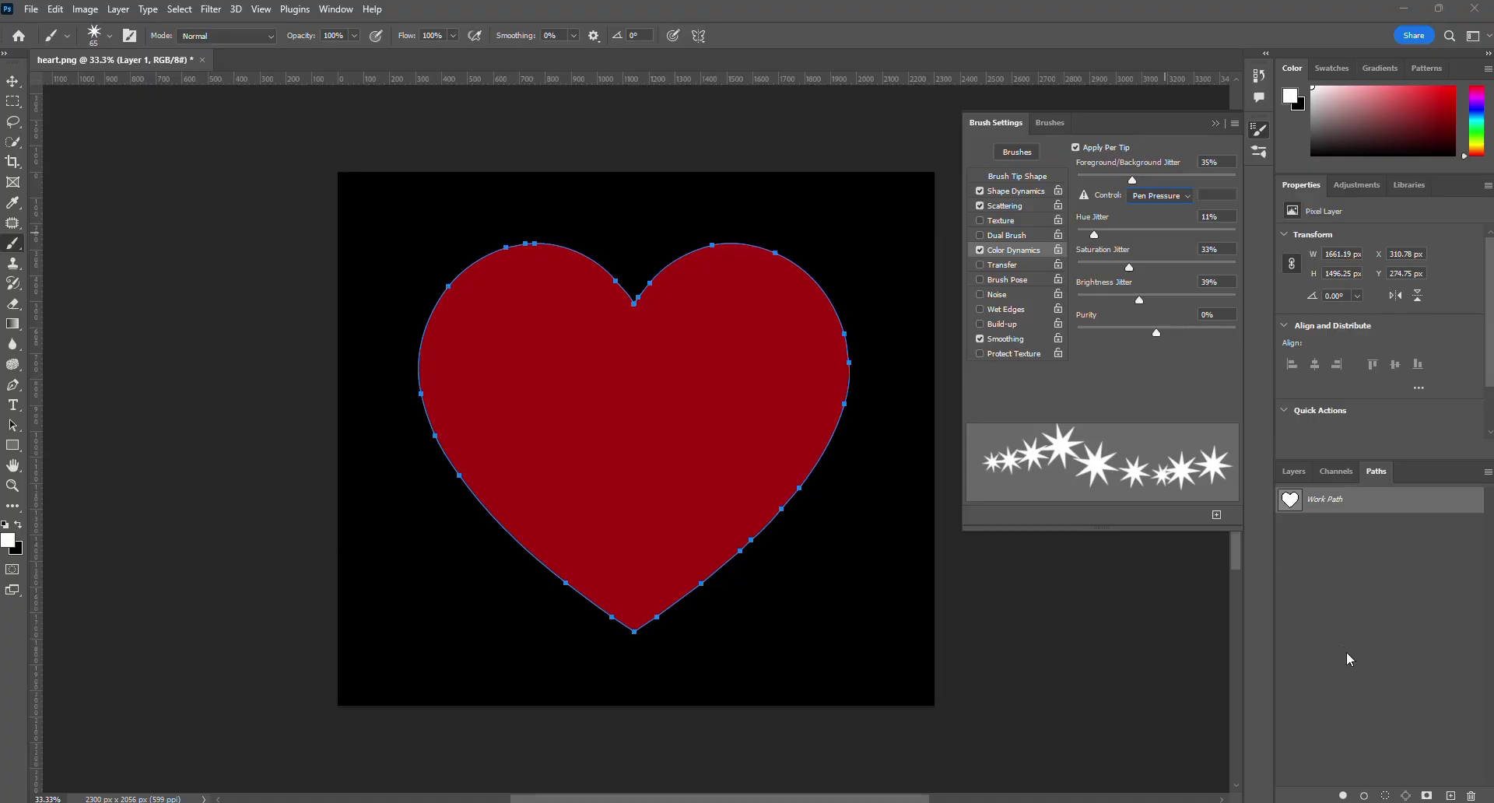
click(1364, 796)
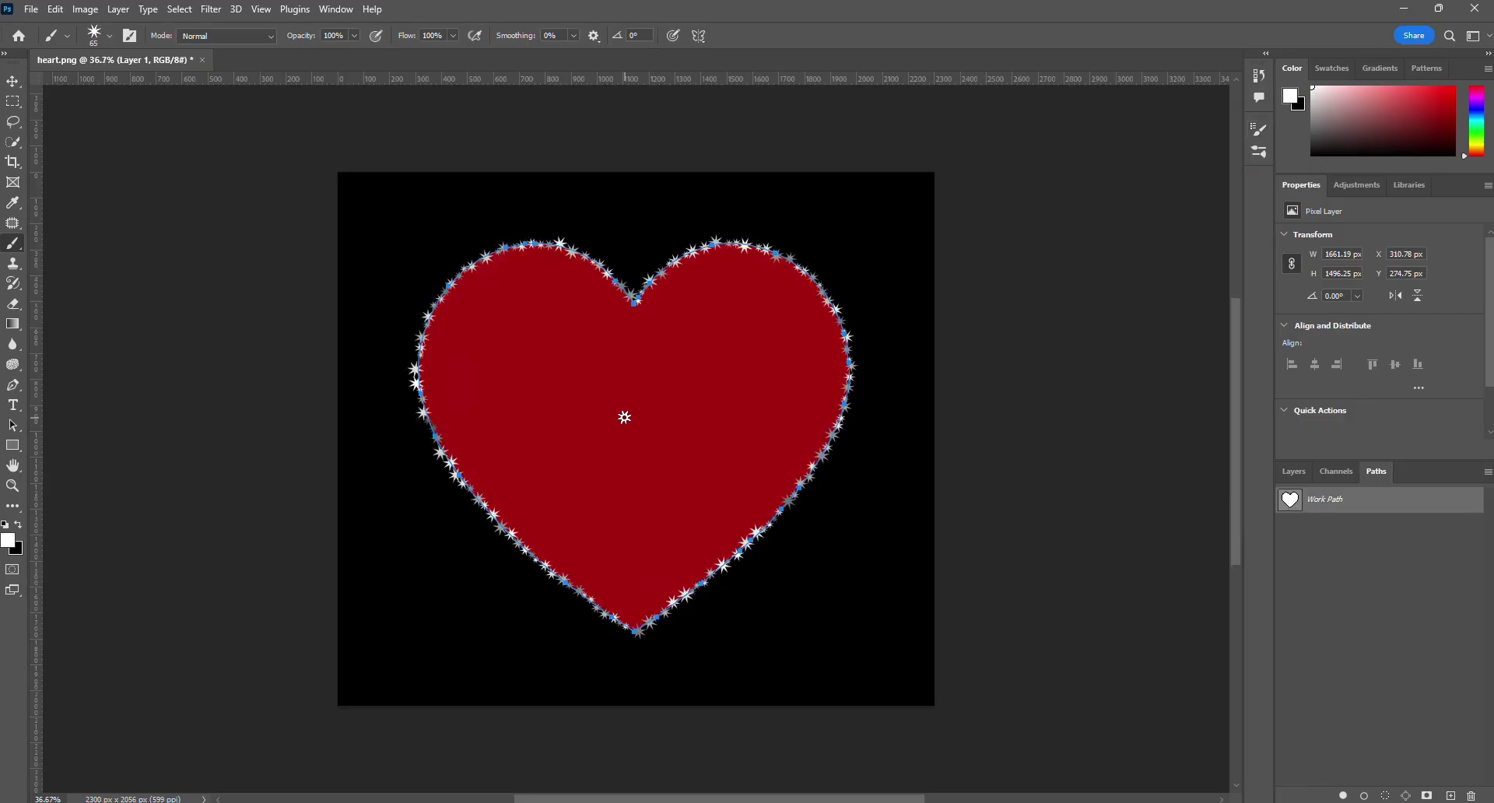
scroll(625, 417, up, 2)
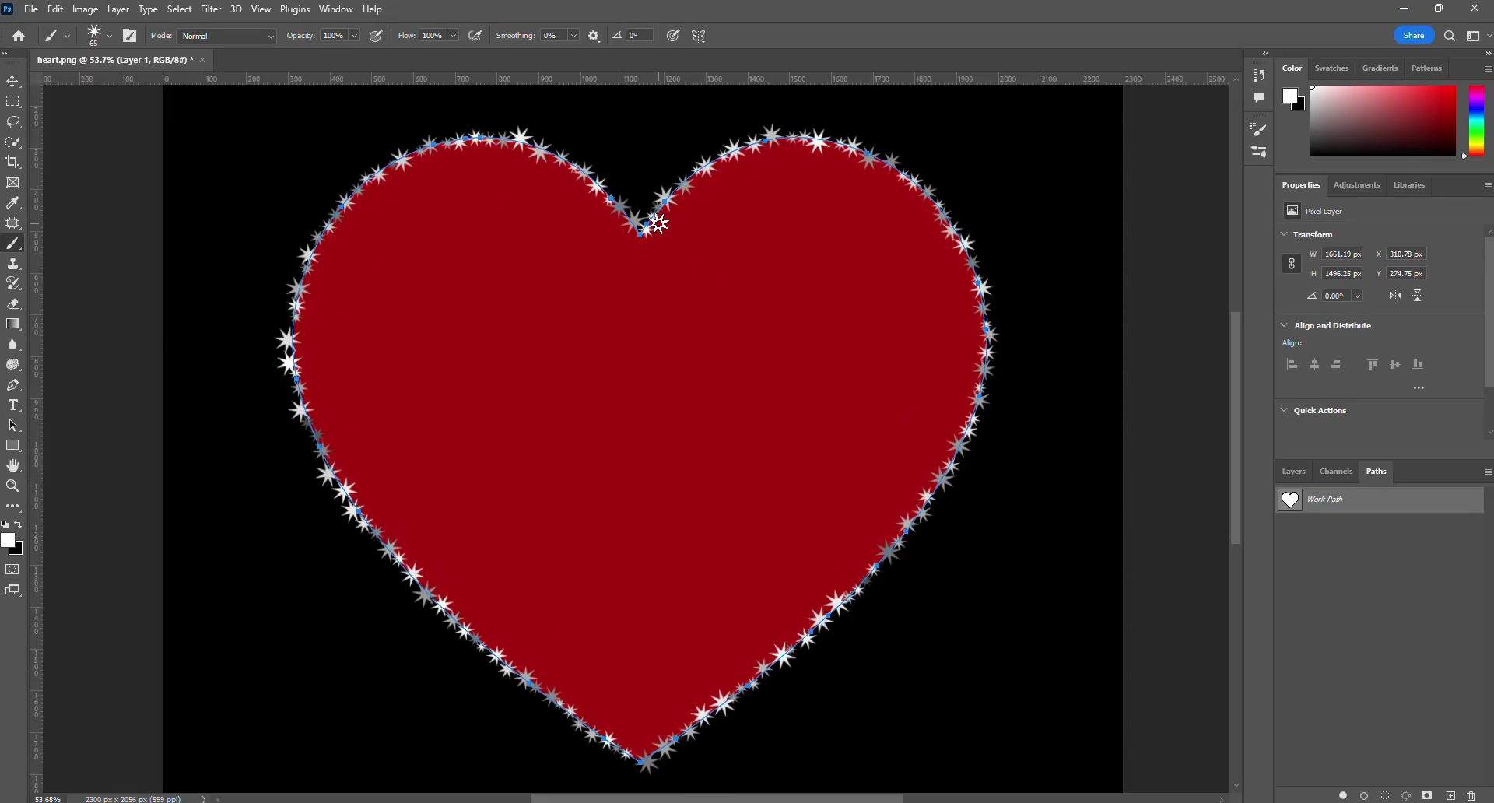
click(1349, 598)
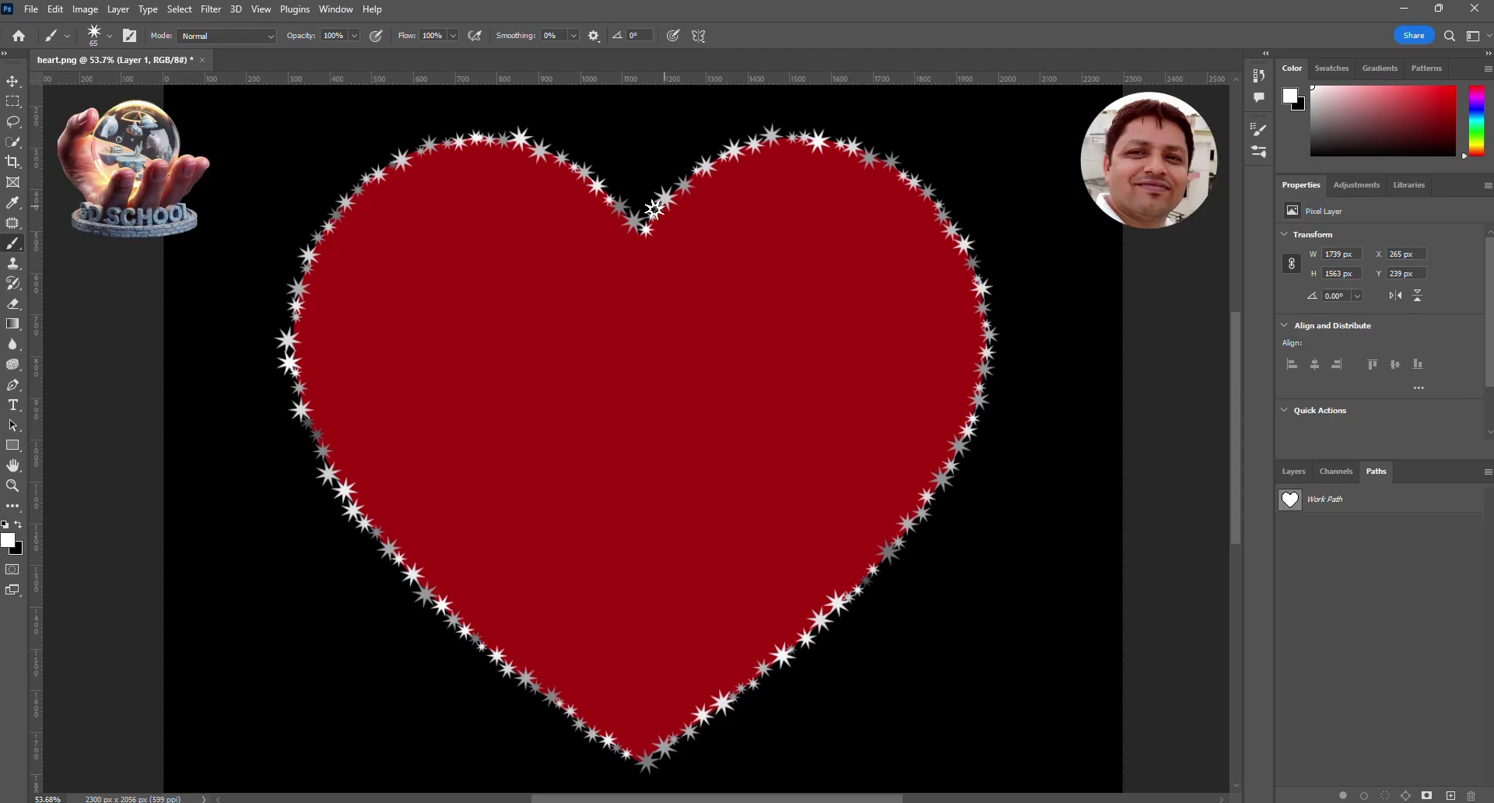
Step: Hide the heart layer, Layer 1, to check whether the stars were painted on it
scroll(923, 572, up, 1)
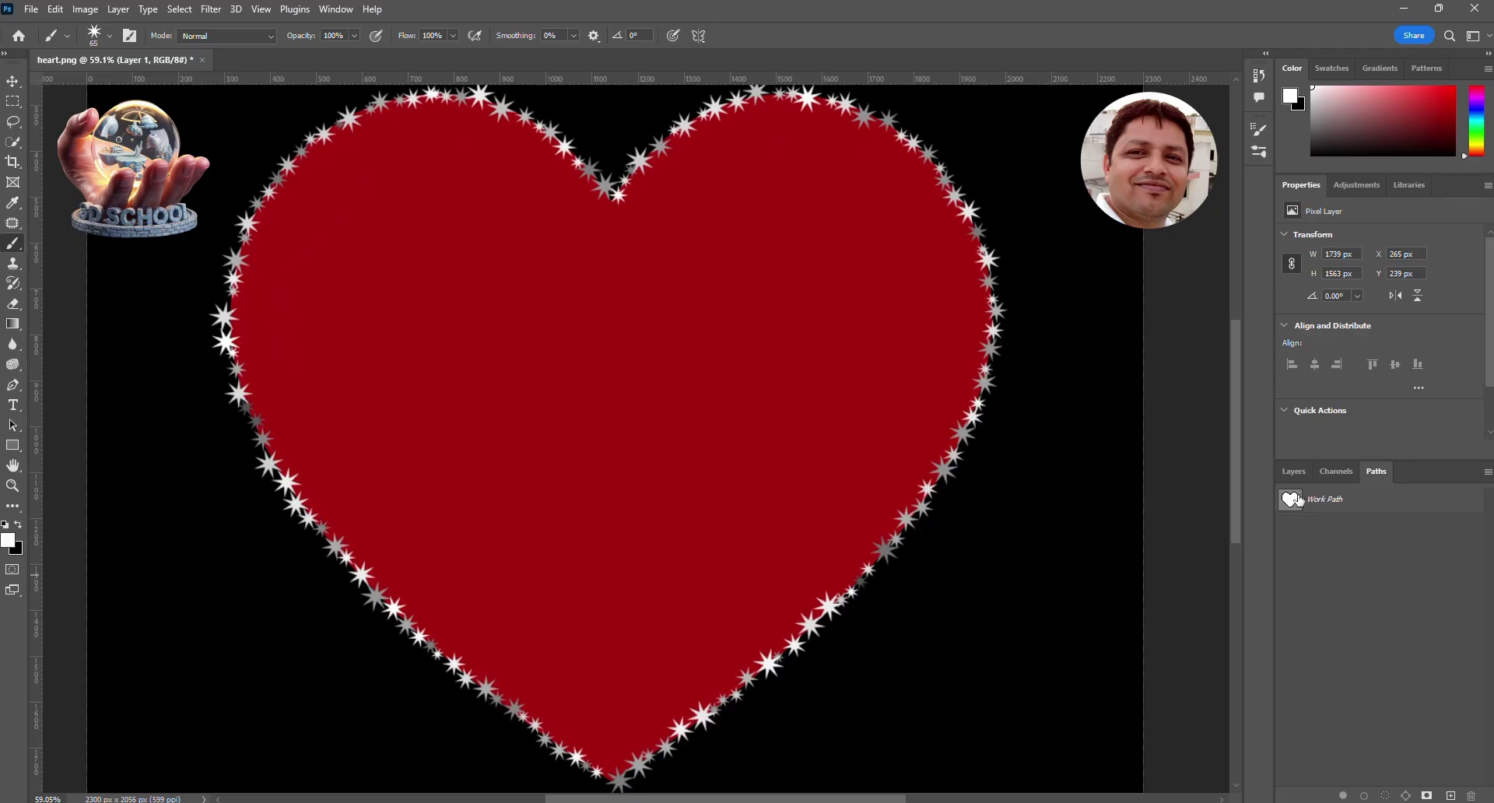
click(1295, 472)
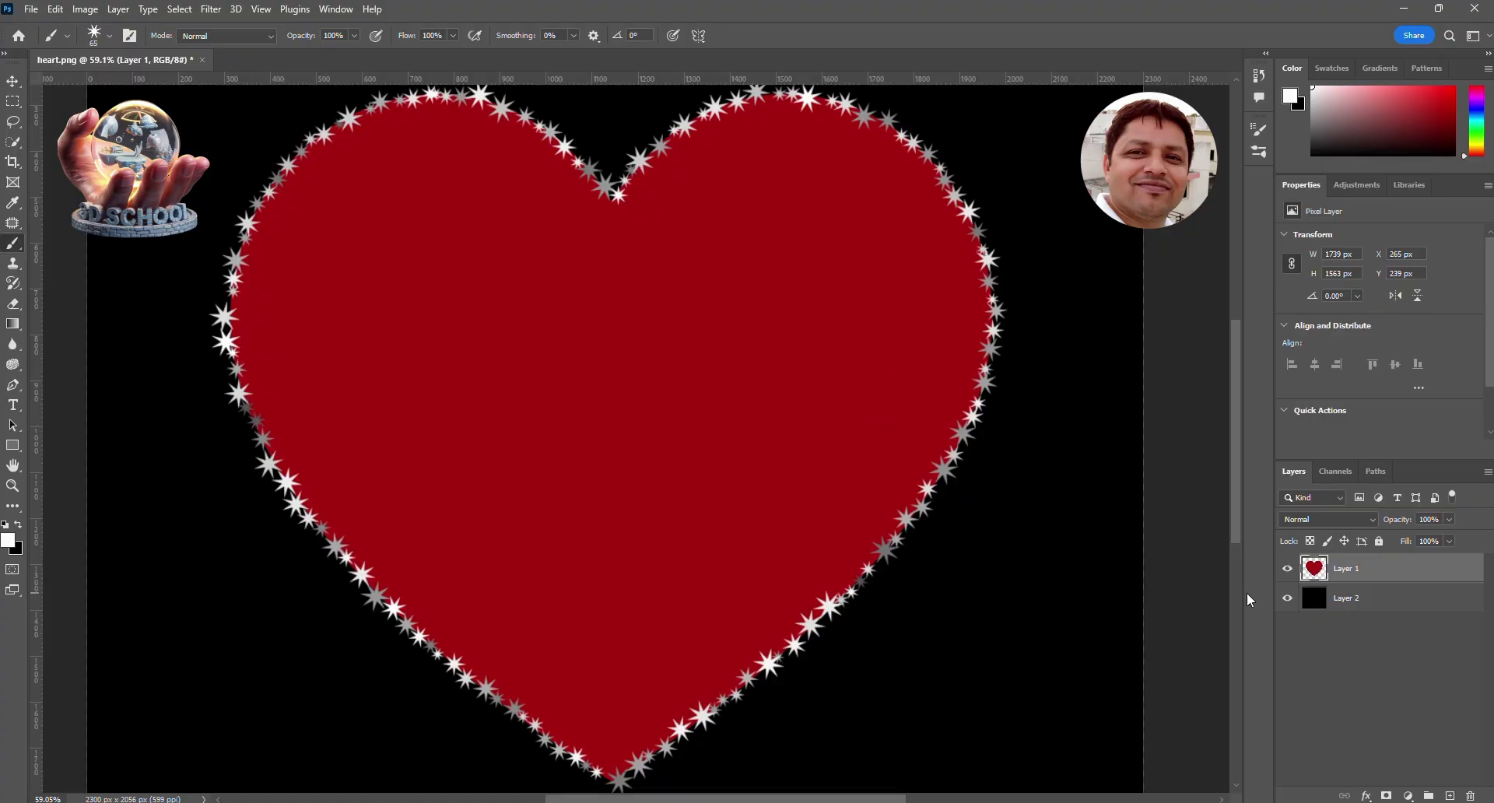
click(1289, 569)
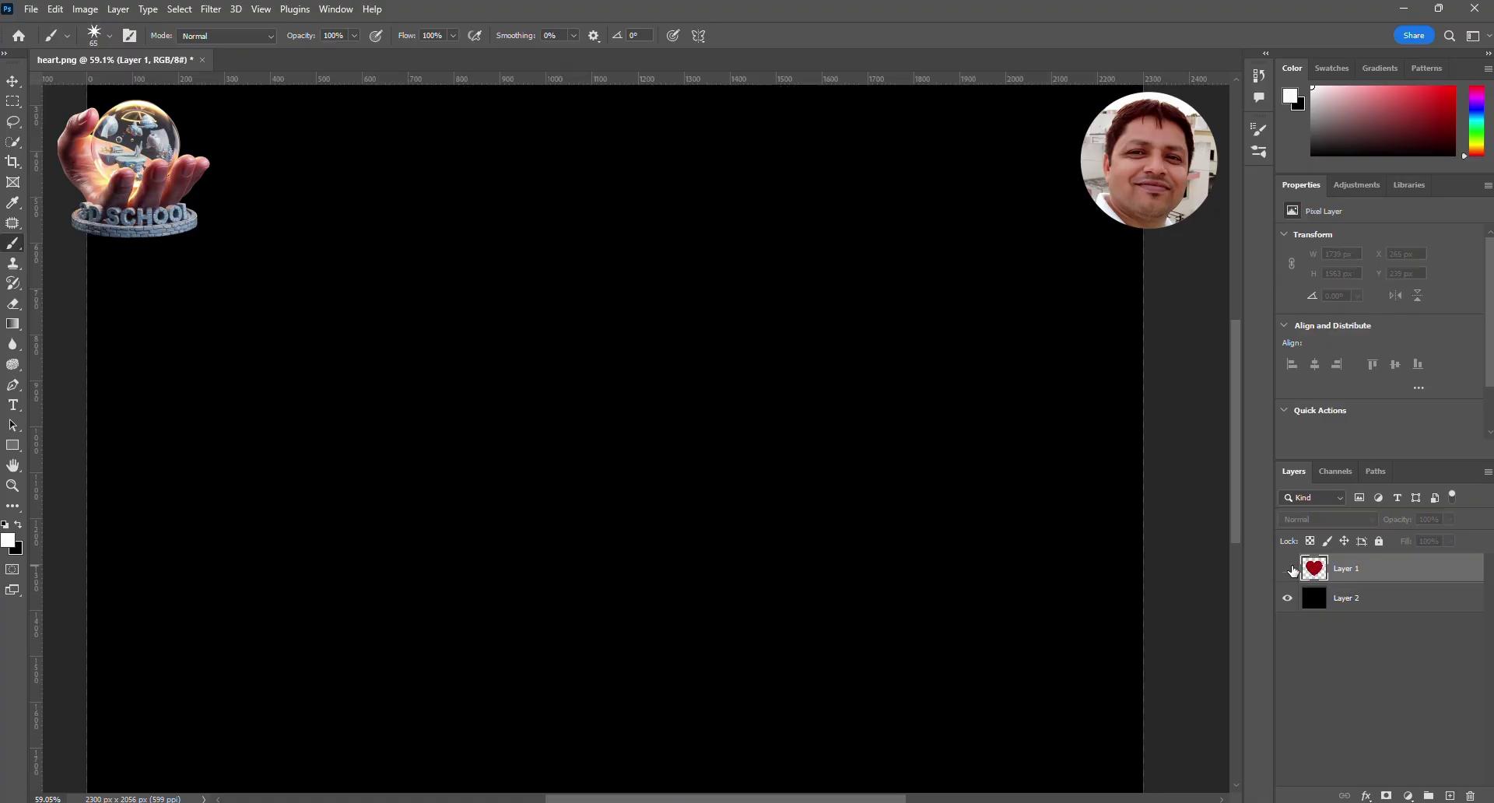
Step: Show the heart layer, Layer 1, again and view the star outline around the whole heart
click(1290, 570)
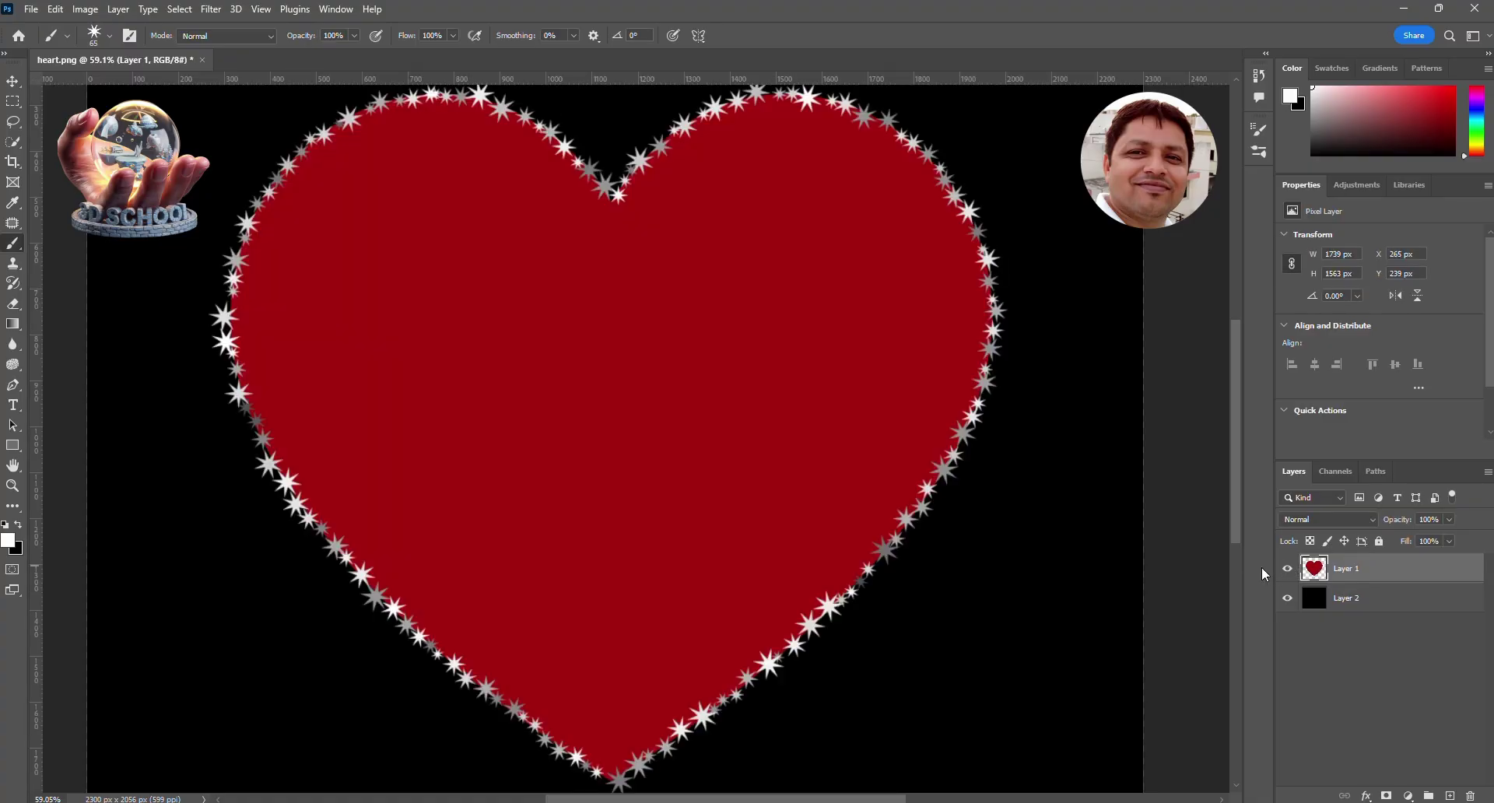
scroll(1016, 536, down, 1)
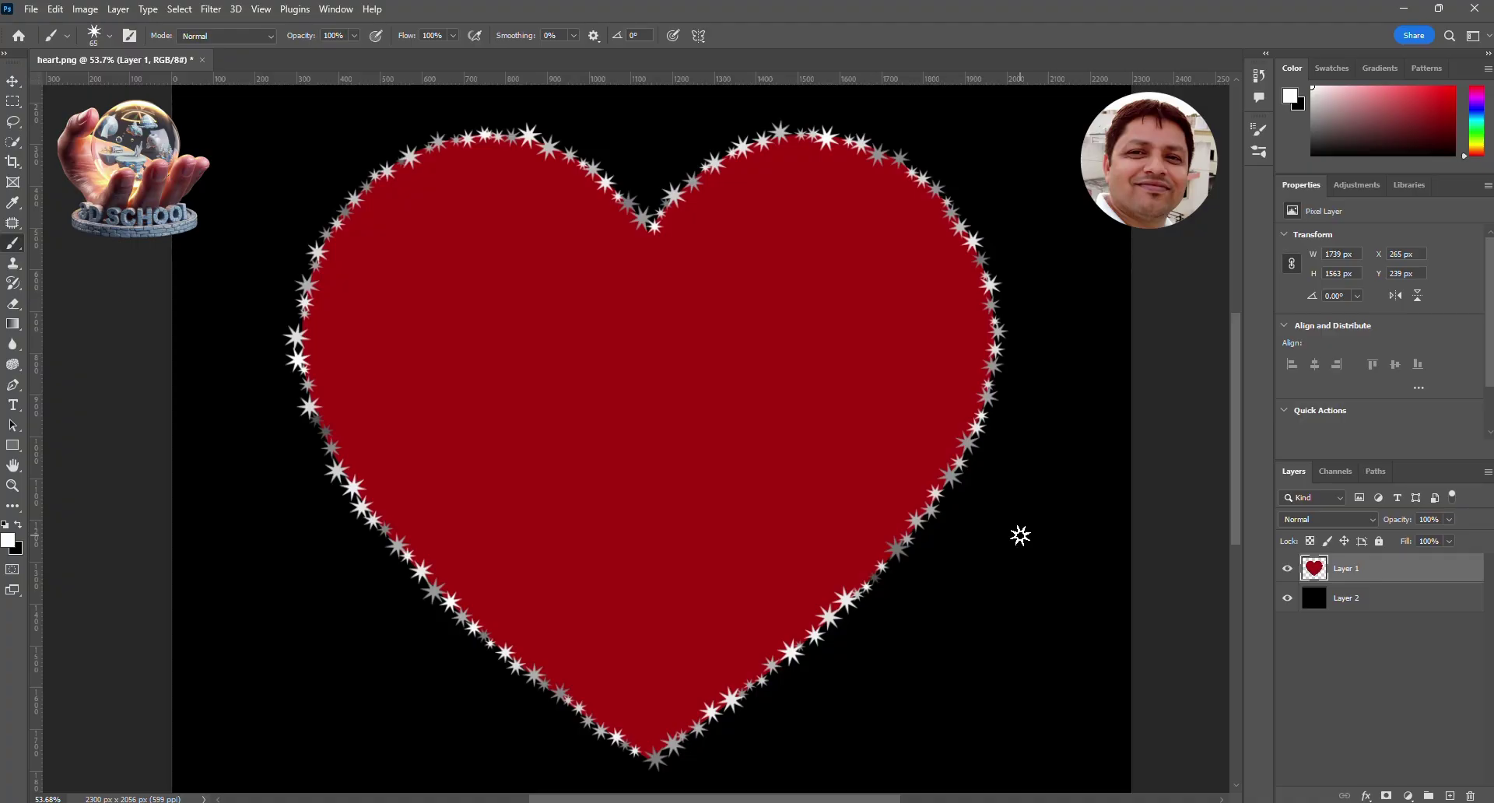
scroll(1019, 535, down, 1)
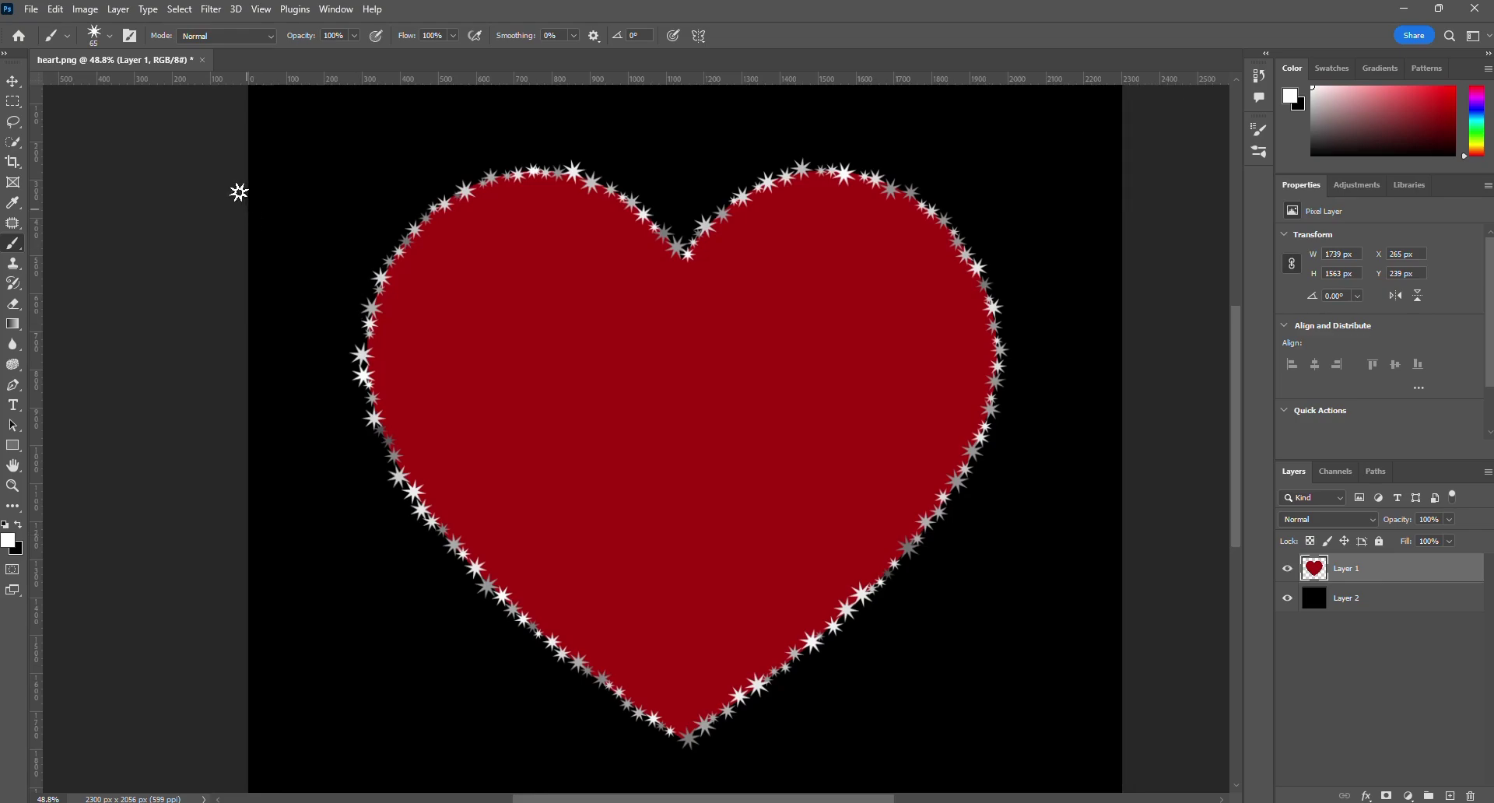
Step: Close heart.png without saving the changes and reopen it from the recent files
click(203, 60)
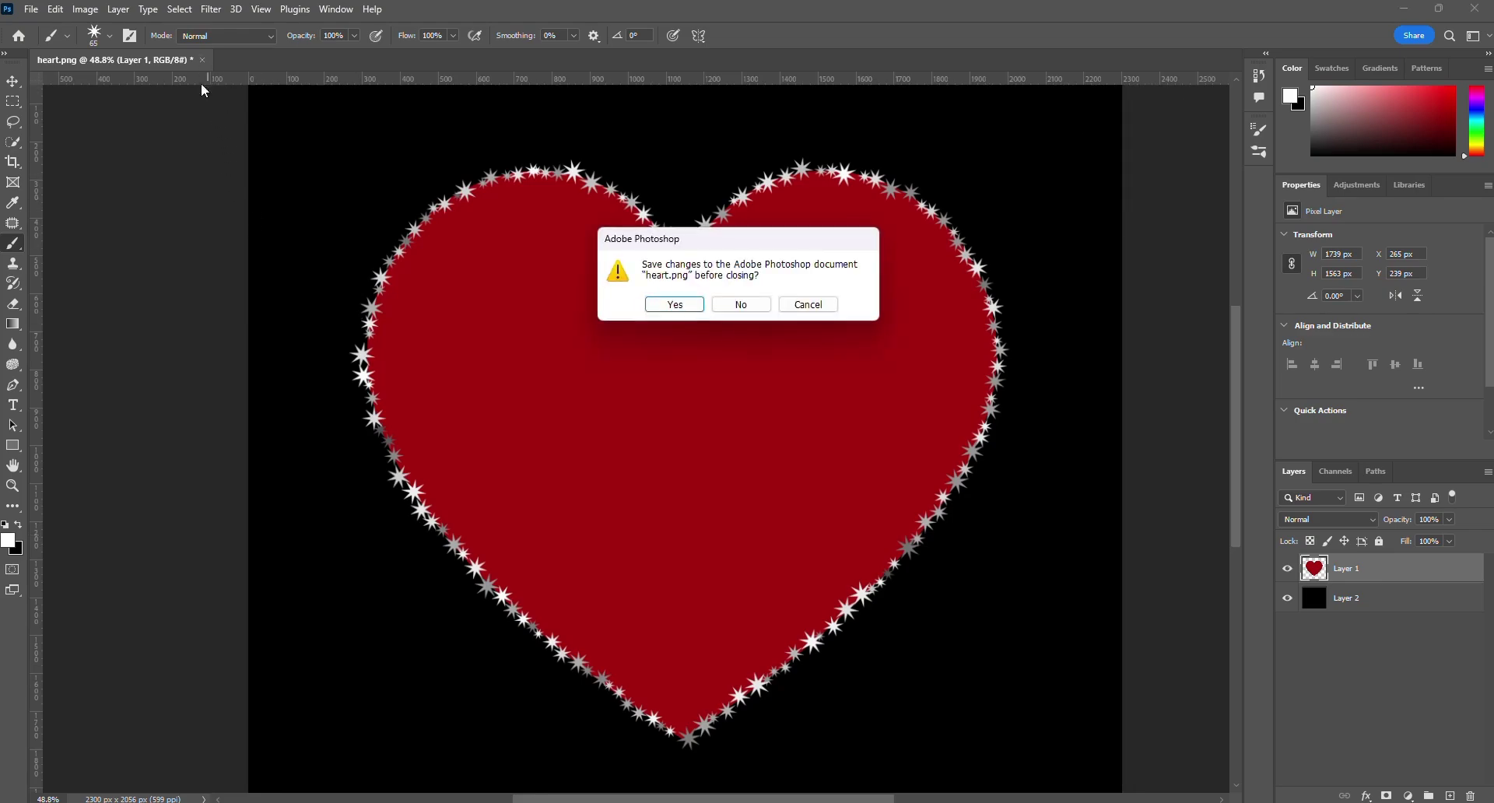
click(758, 302)
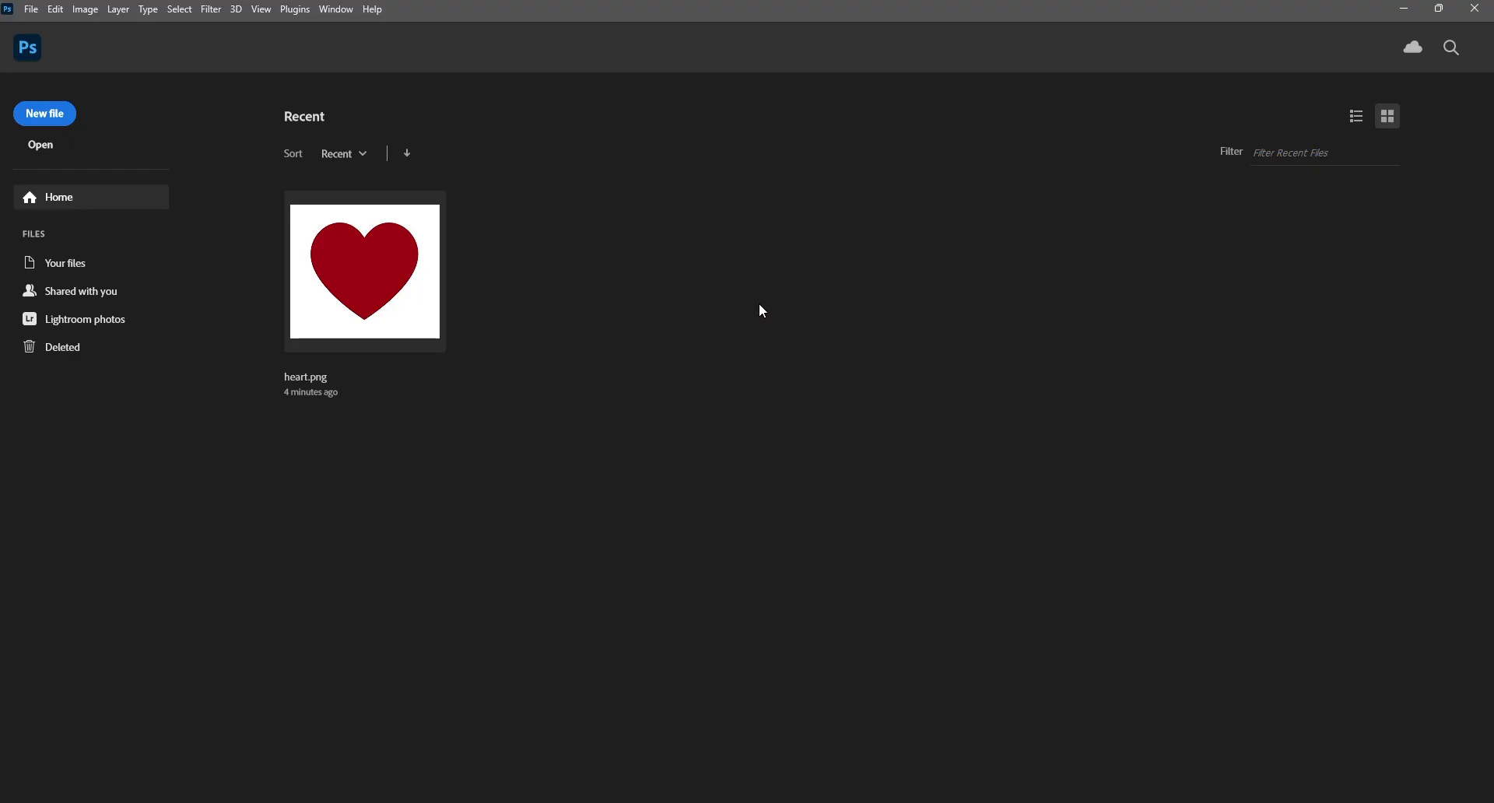
click(357, 292)
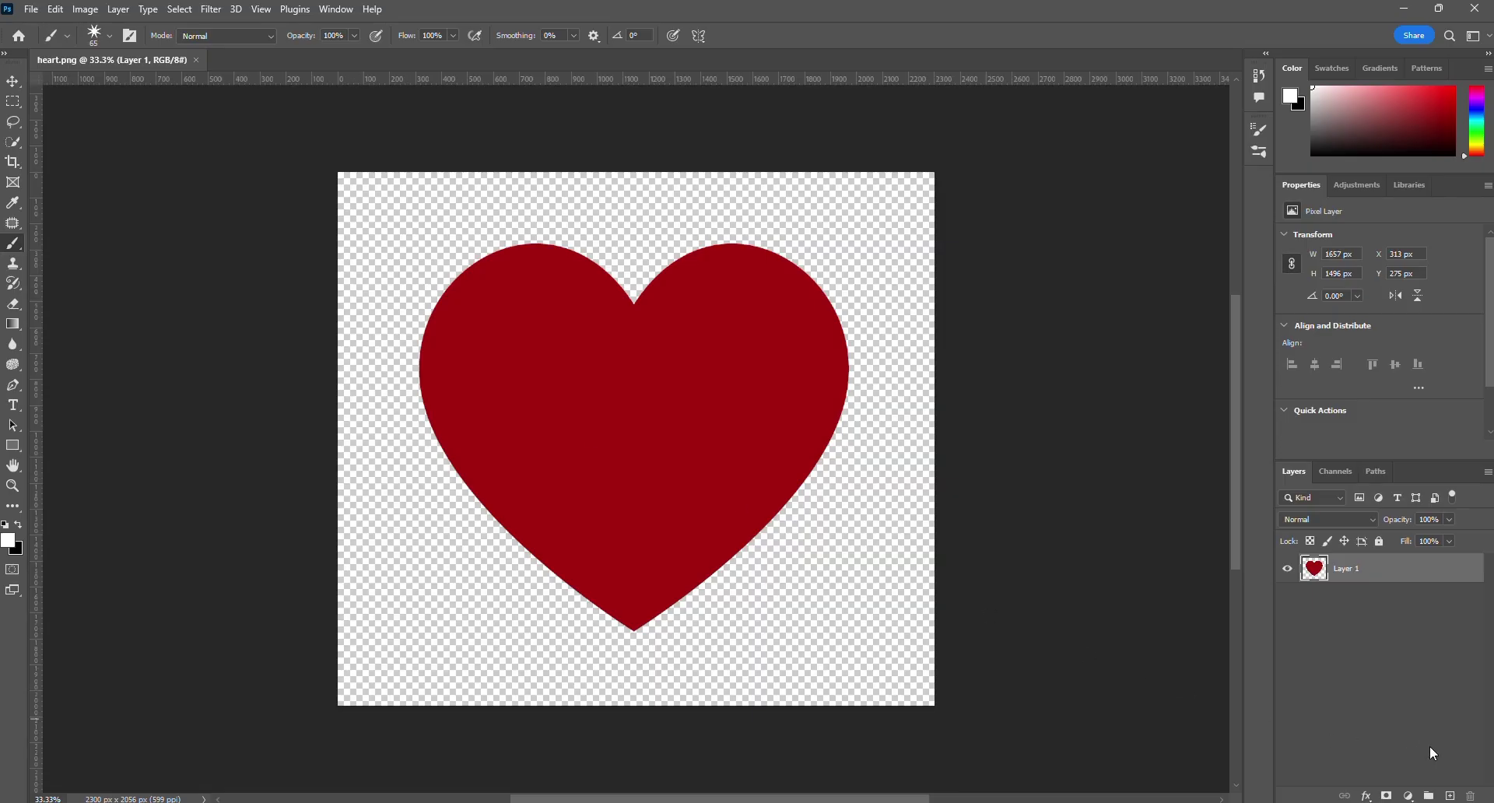
Step: Add a new layer beneath the heart layer and fill it with the black background color
ctrl+click(1451, 797)
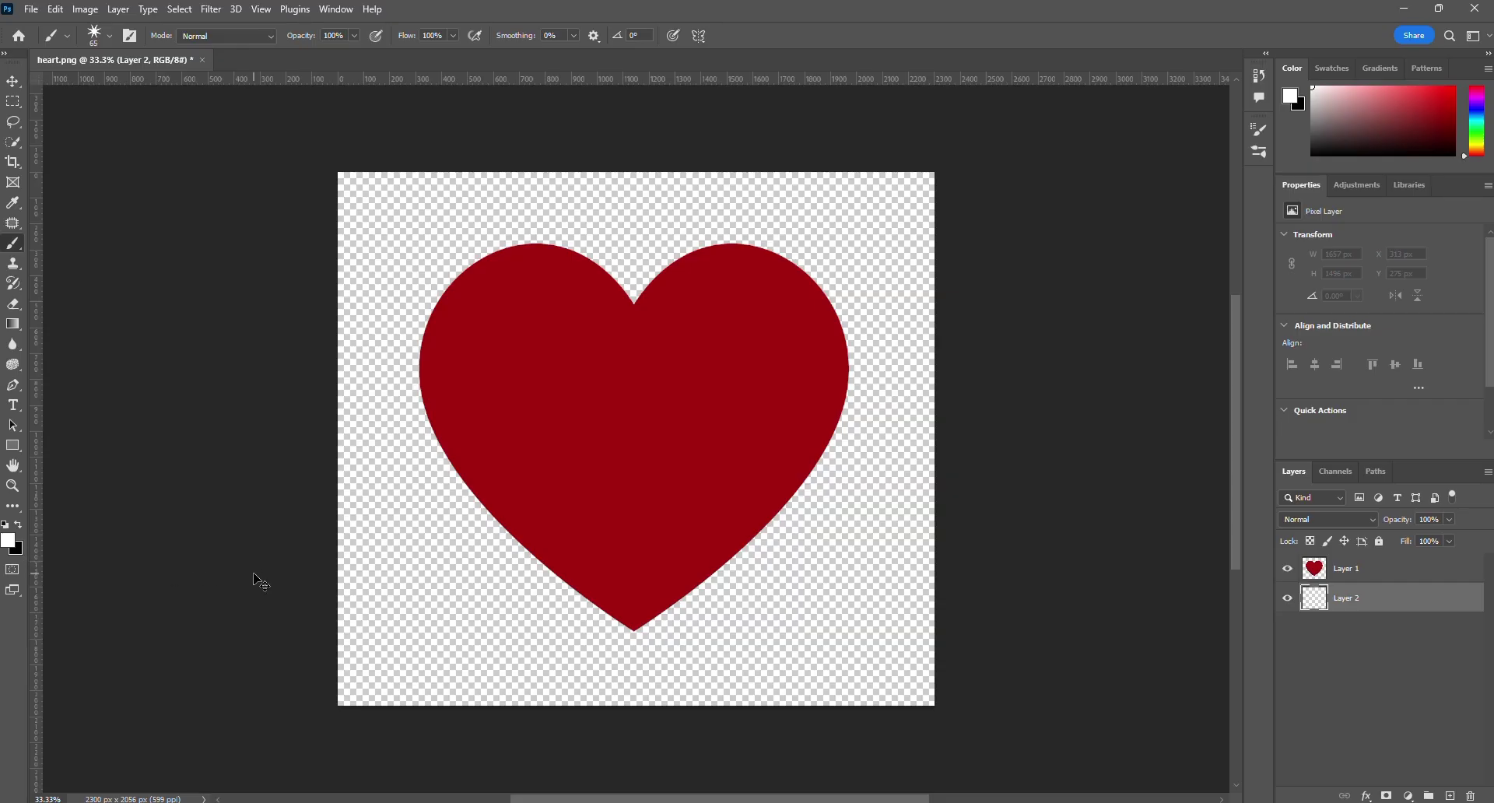
key(ctrl+BackSpace)
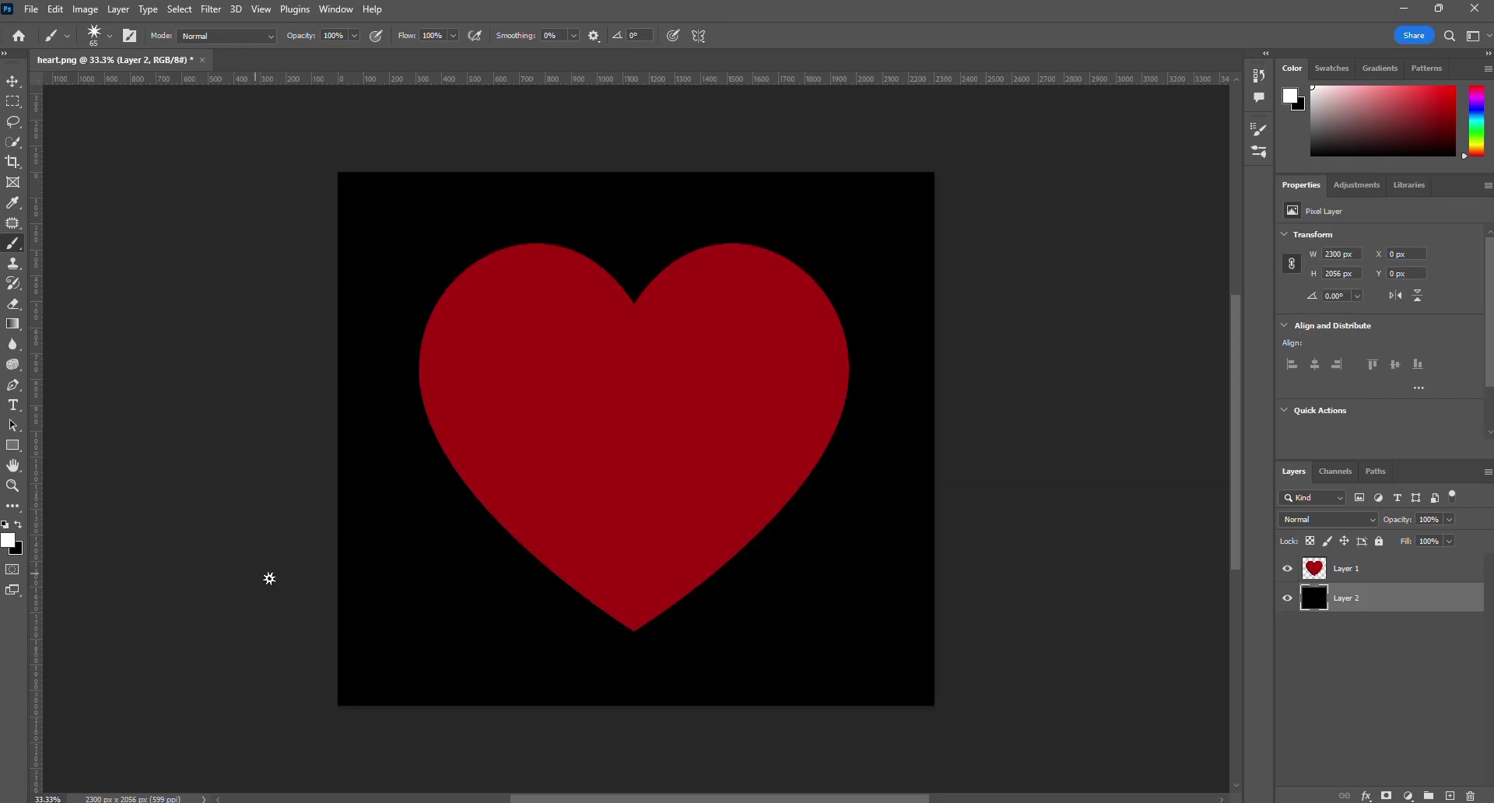
Step: Load the heart's pixels on Layer 1 as a selection and add a new empty layer above it
click(1367, 574)
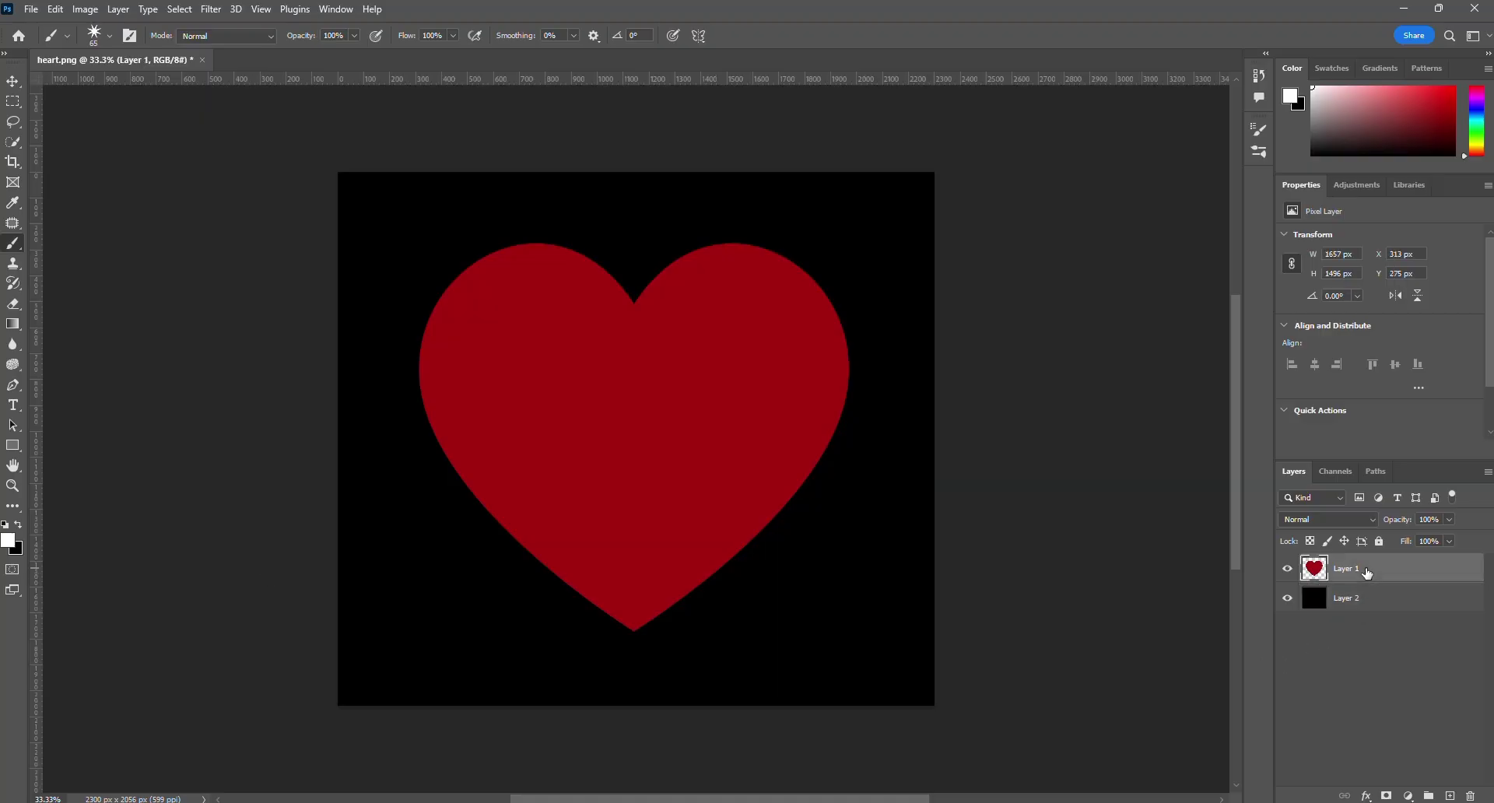
right_click(1321, 573)
click(1353, 303)
click(1451, 797)
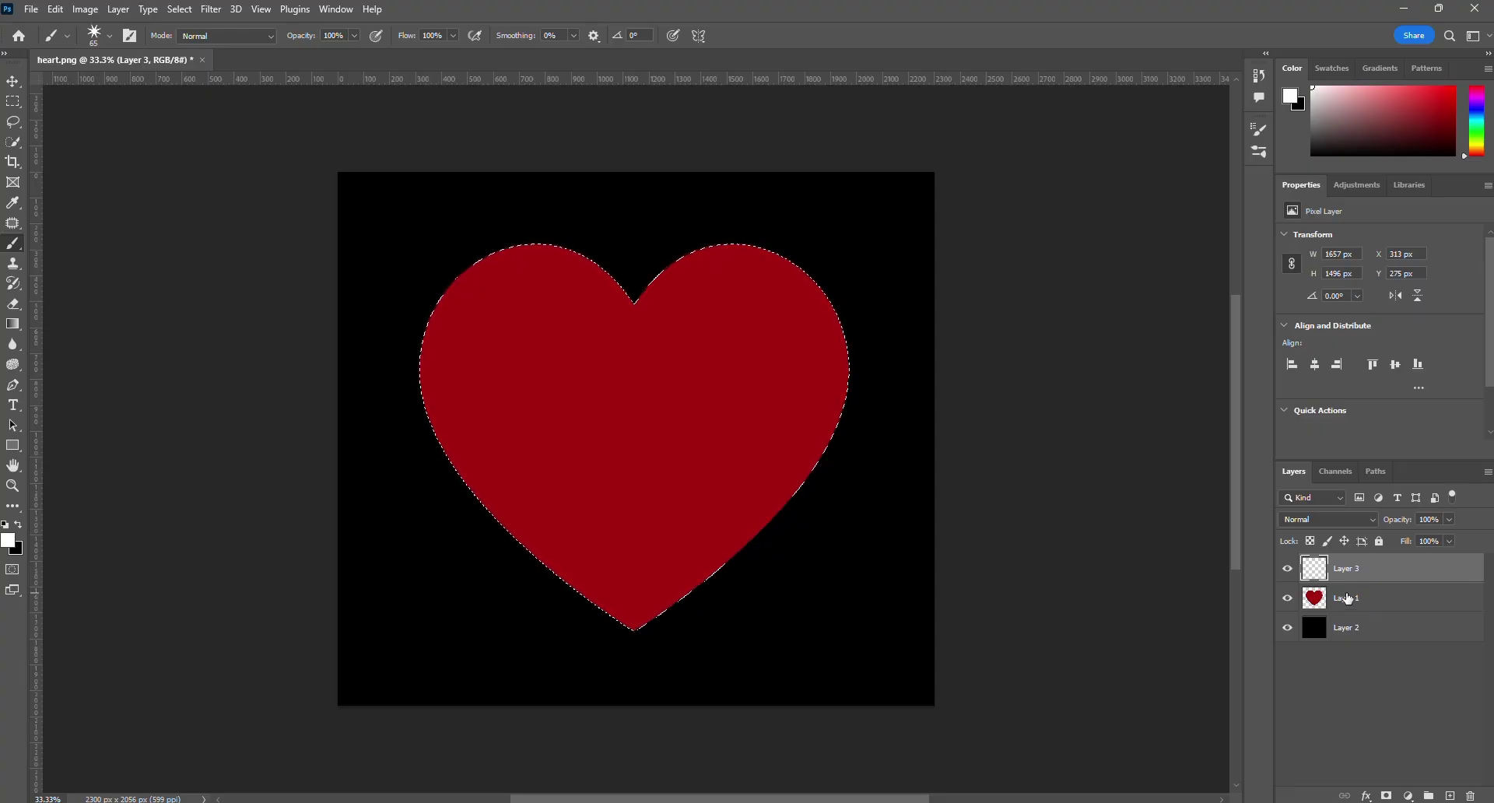
Step: Convert the heart selection to a work path and stroke it with the 65 px star brush on the new layer
click(1378, 470)
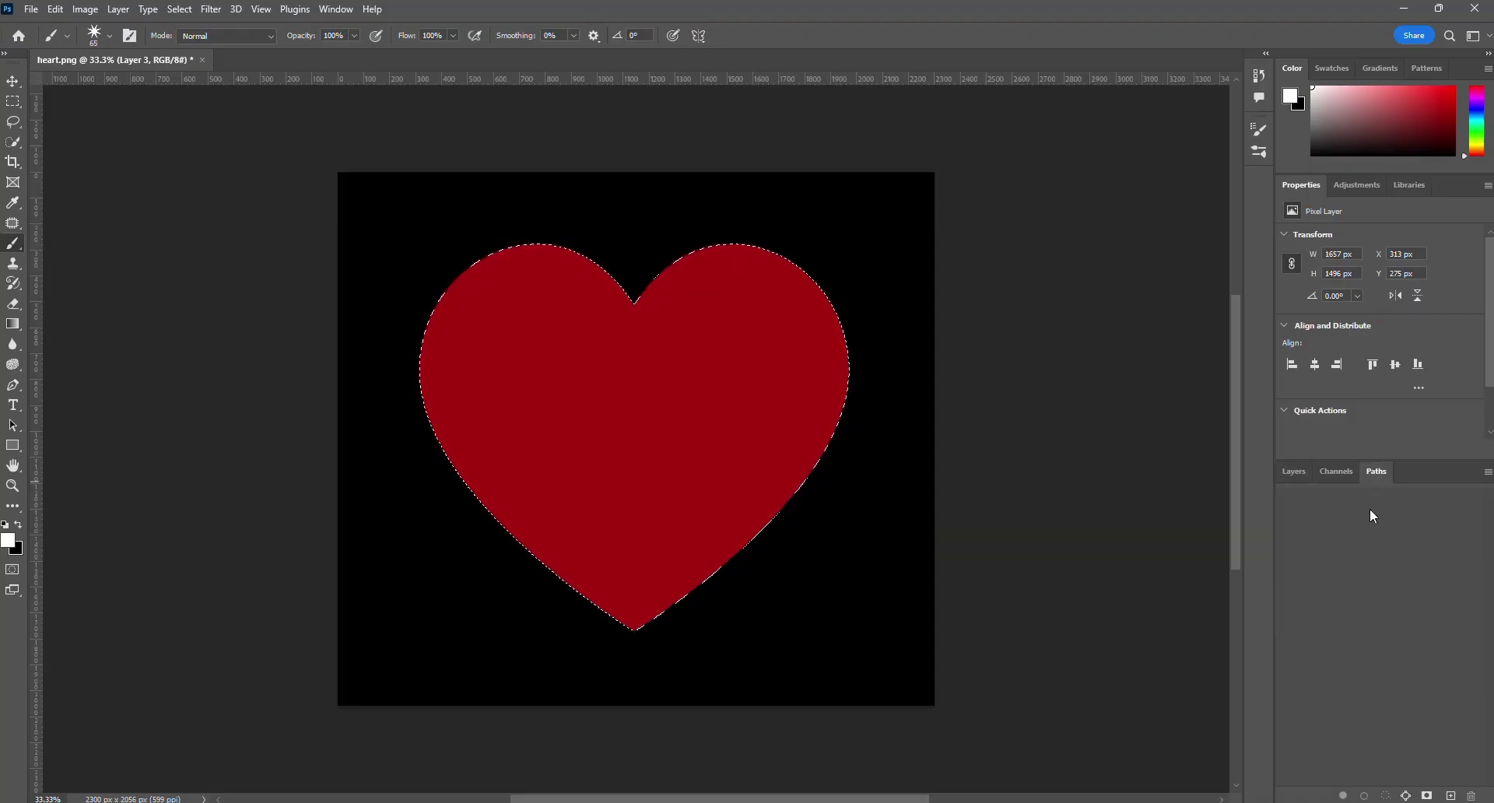
click(1407, 795)
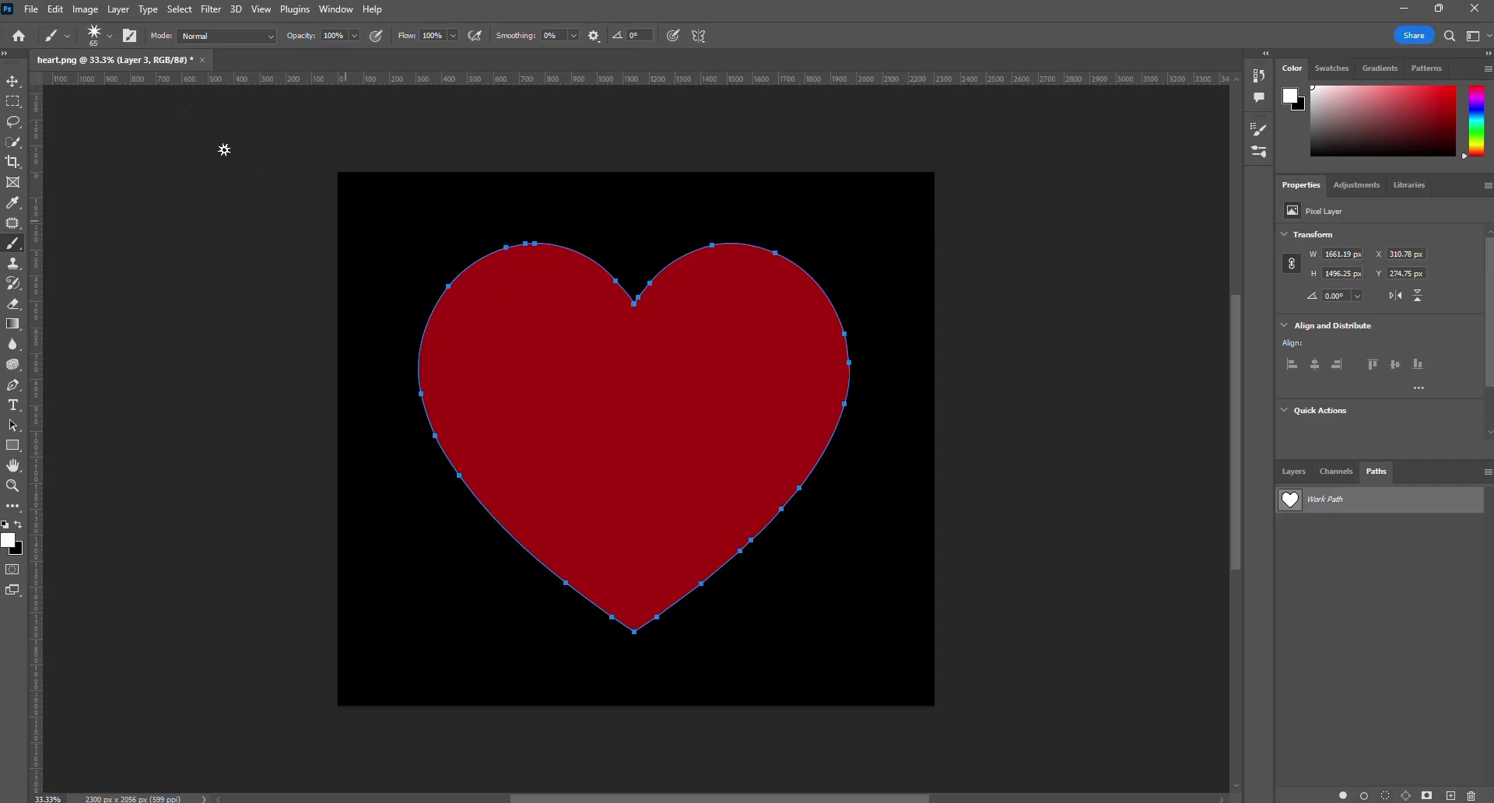
click(129, 35)
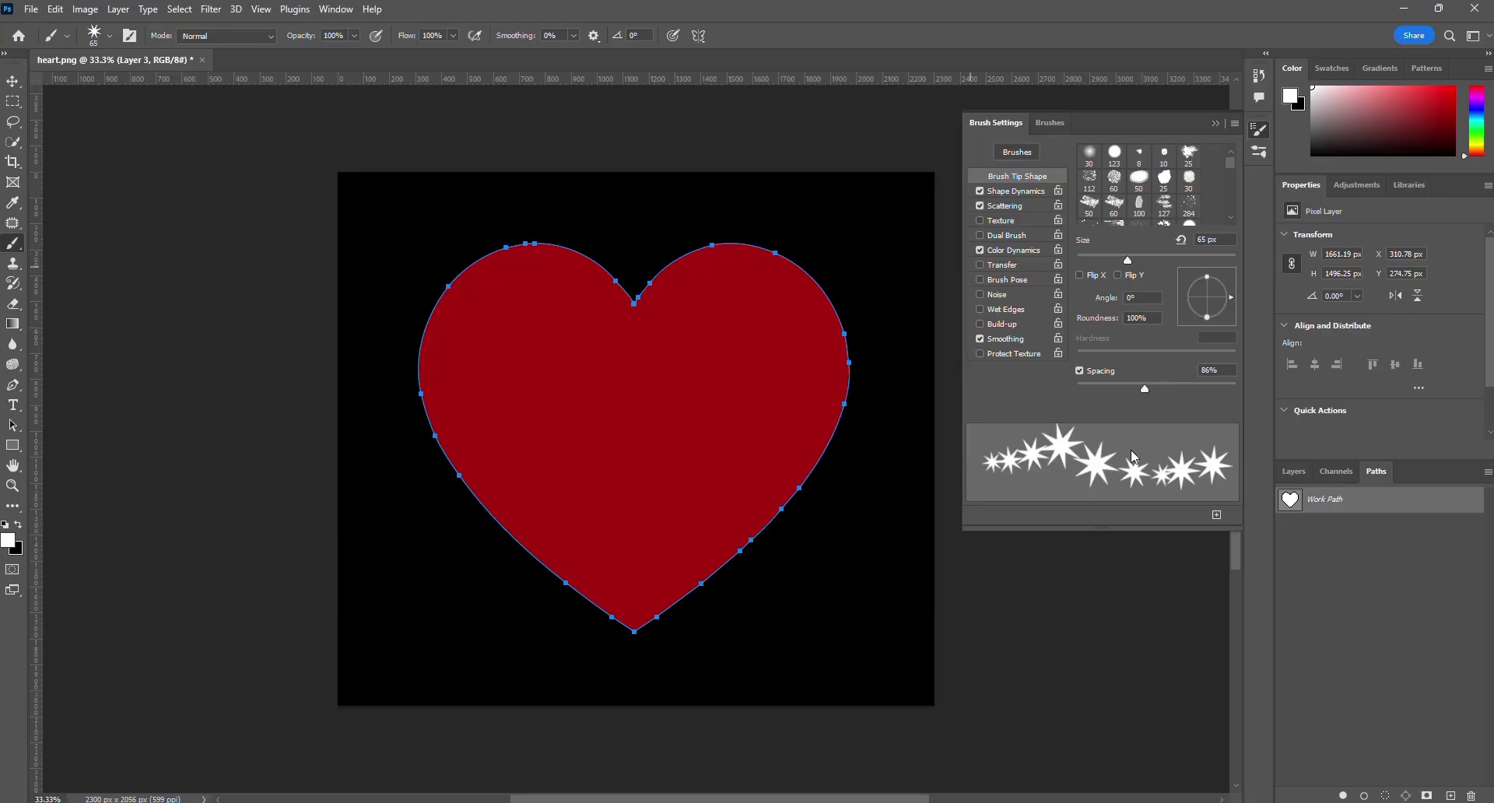
click(1363, 795)
Step: Close the brush settings and deselect the work path to check the star outline around the heart
scroll(662, 284, up, 2)
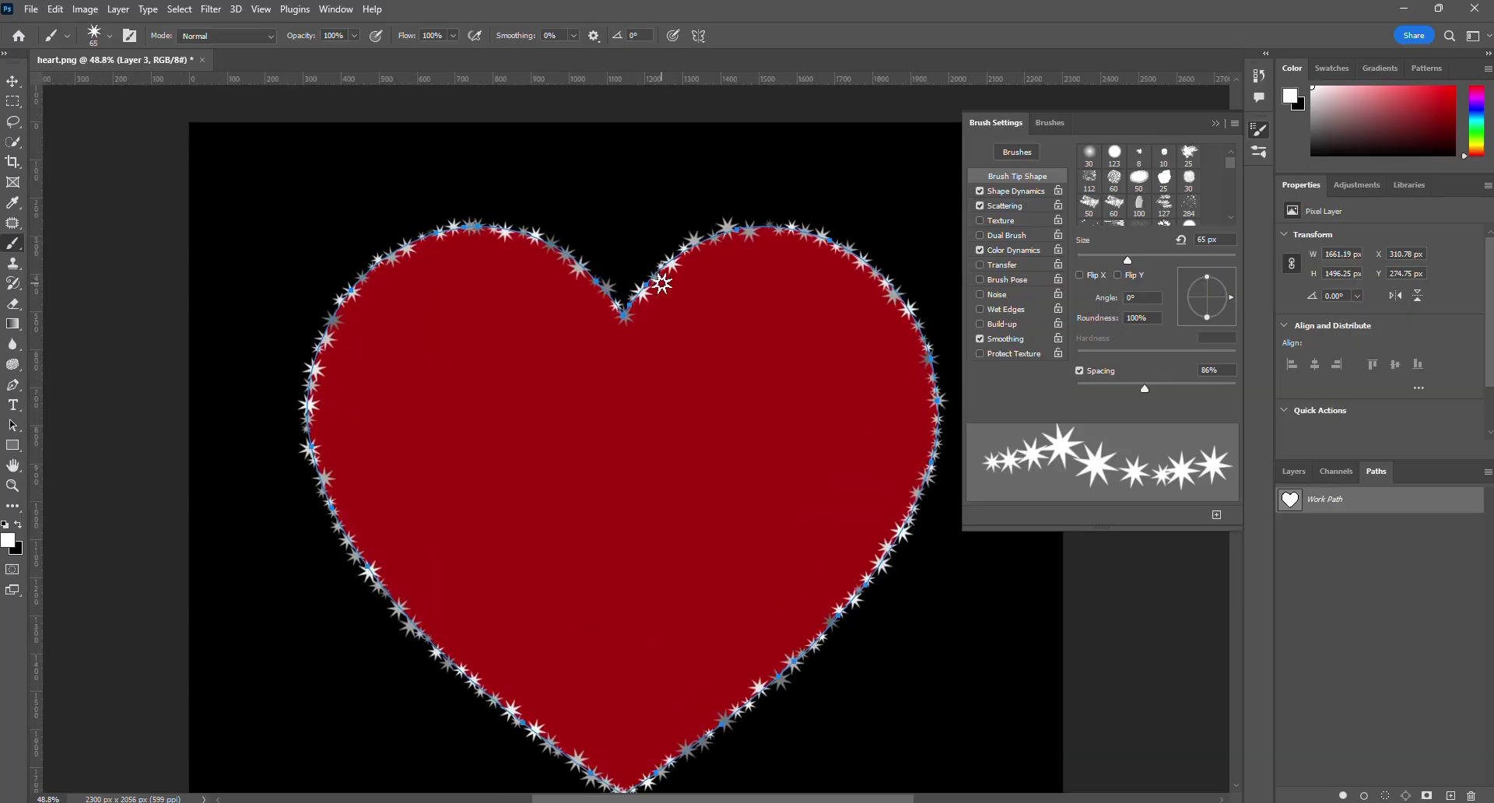
scroll(663, 283, up, 1)
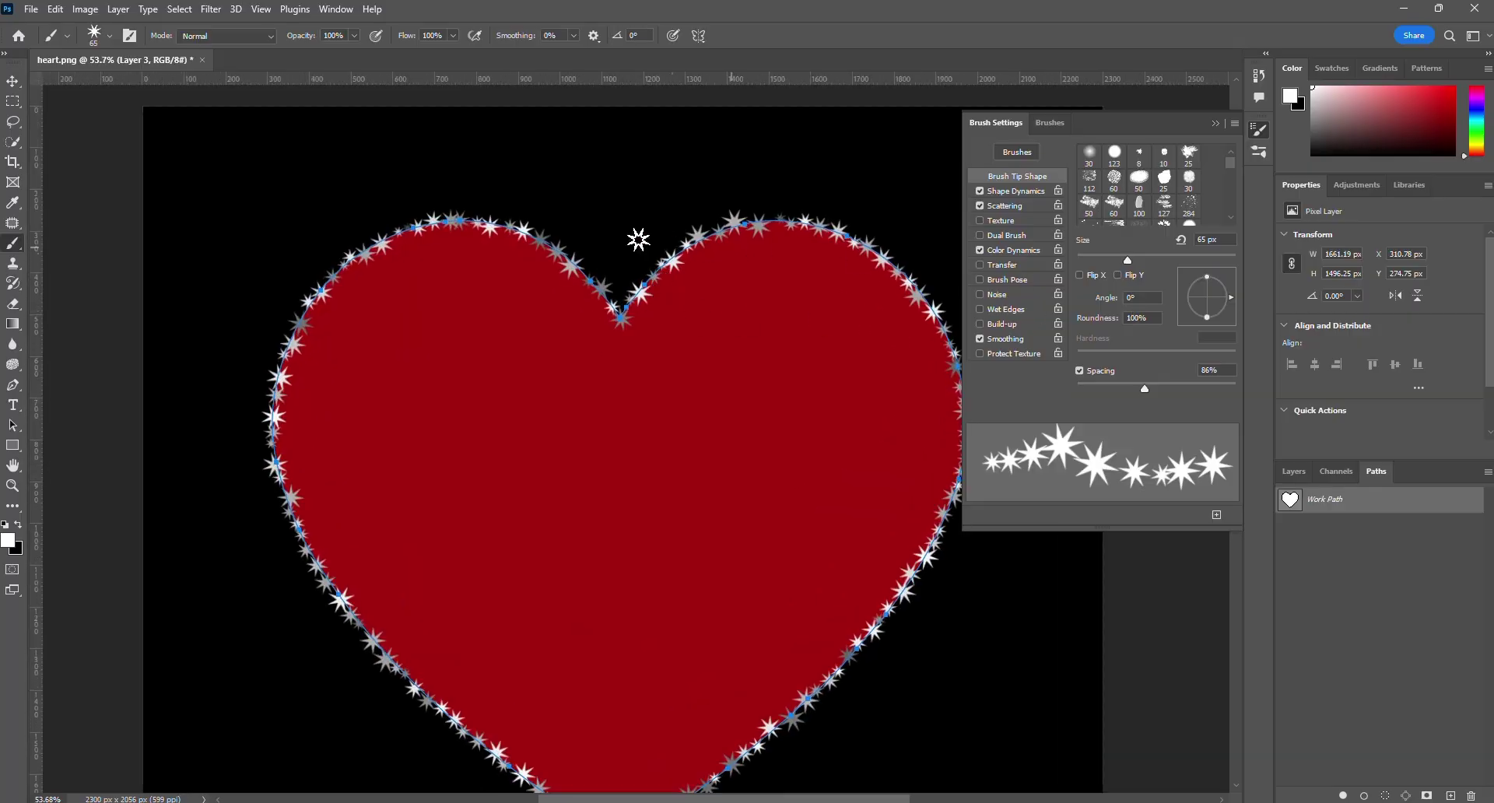
click(1261, 132)
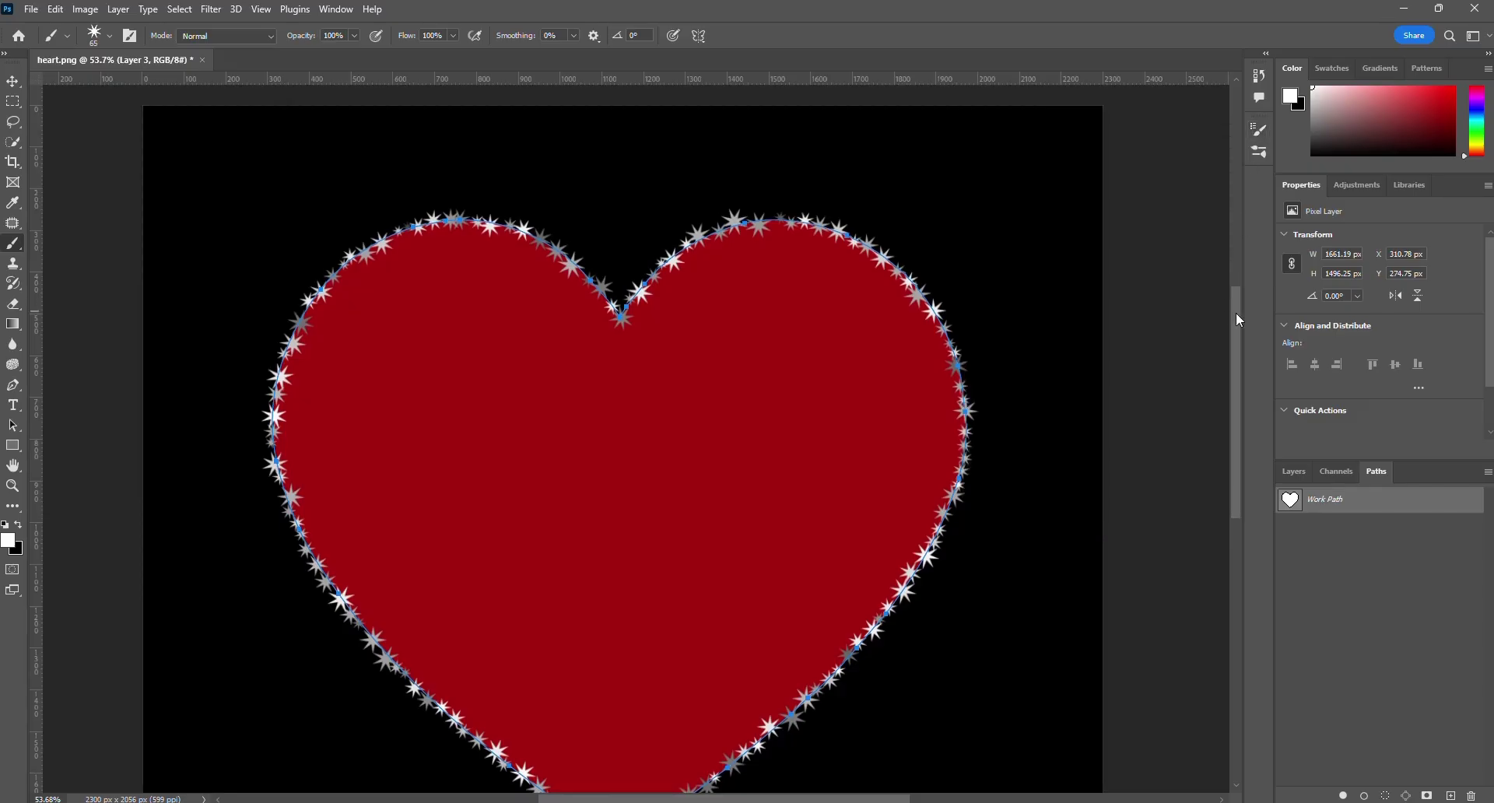
drag(1236, 311, 1236, 332)
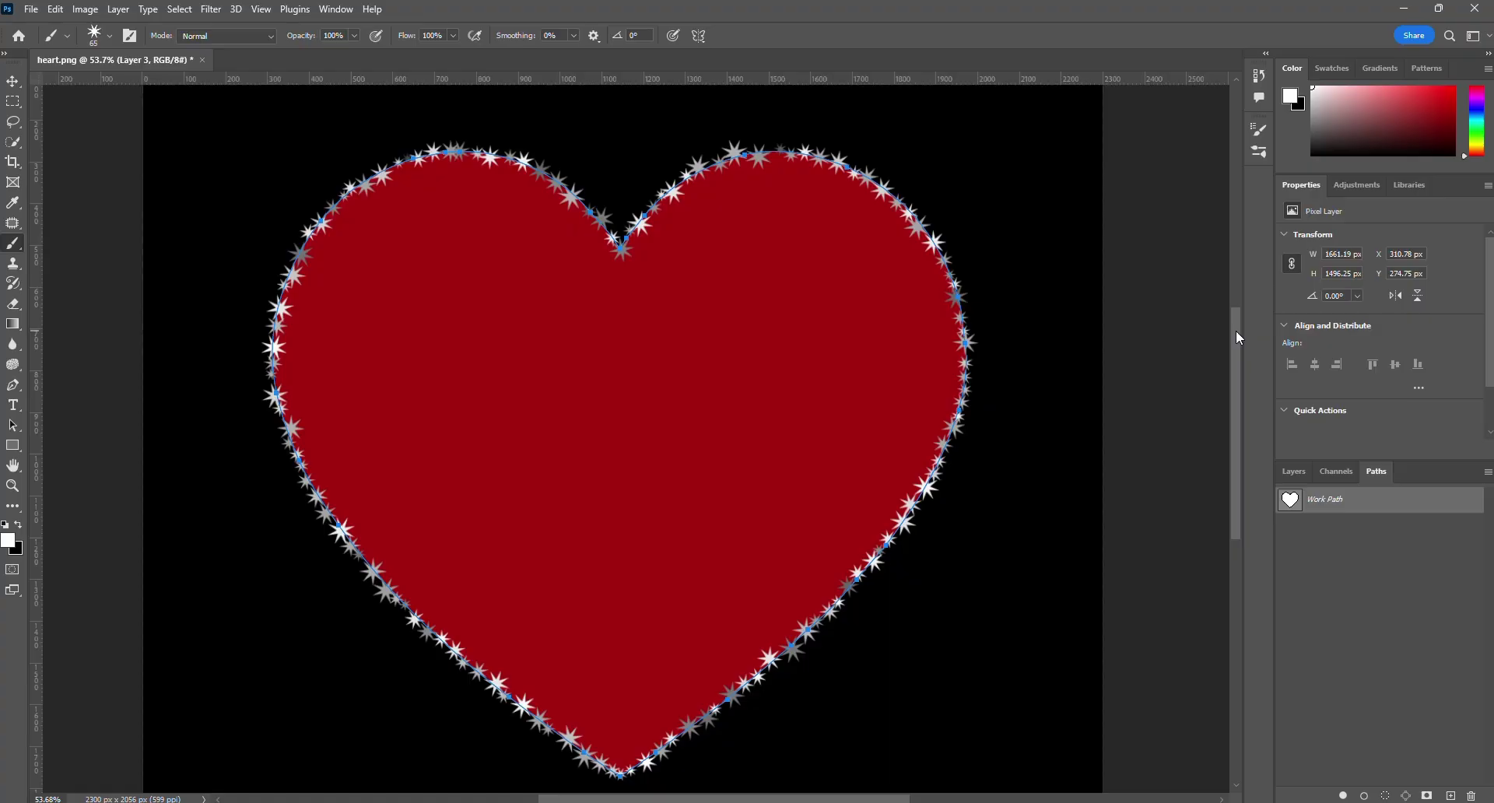
click(1351, 561)
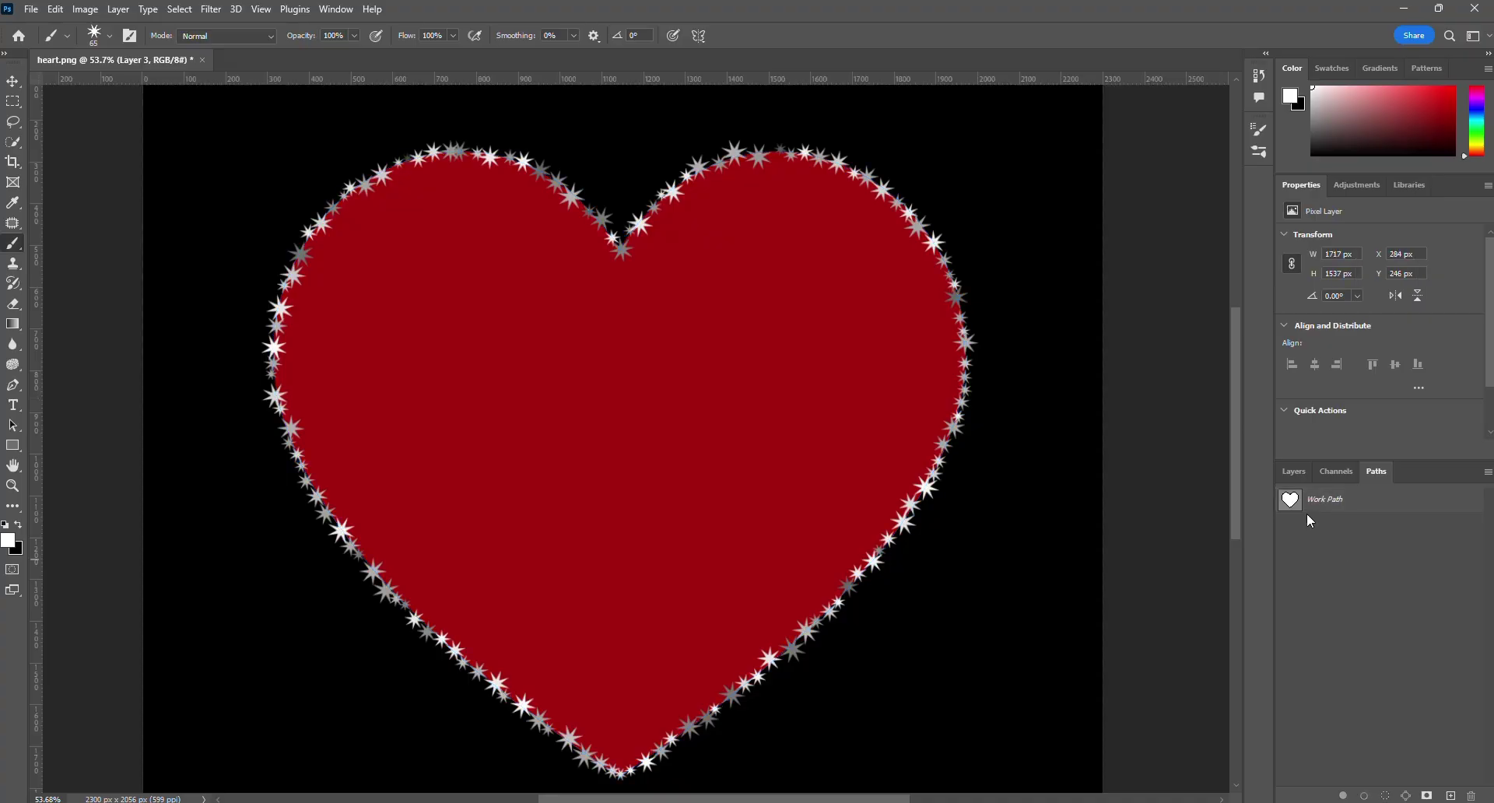
click(1334, 501)
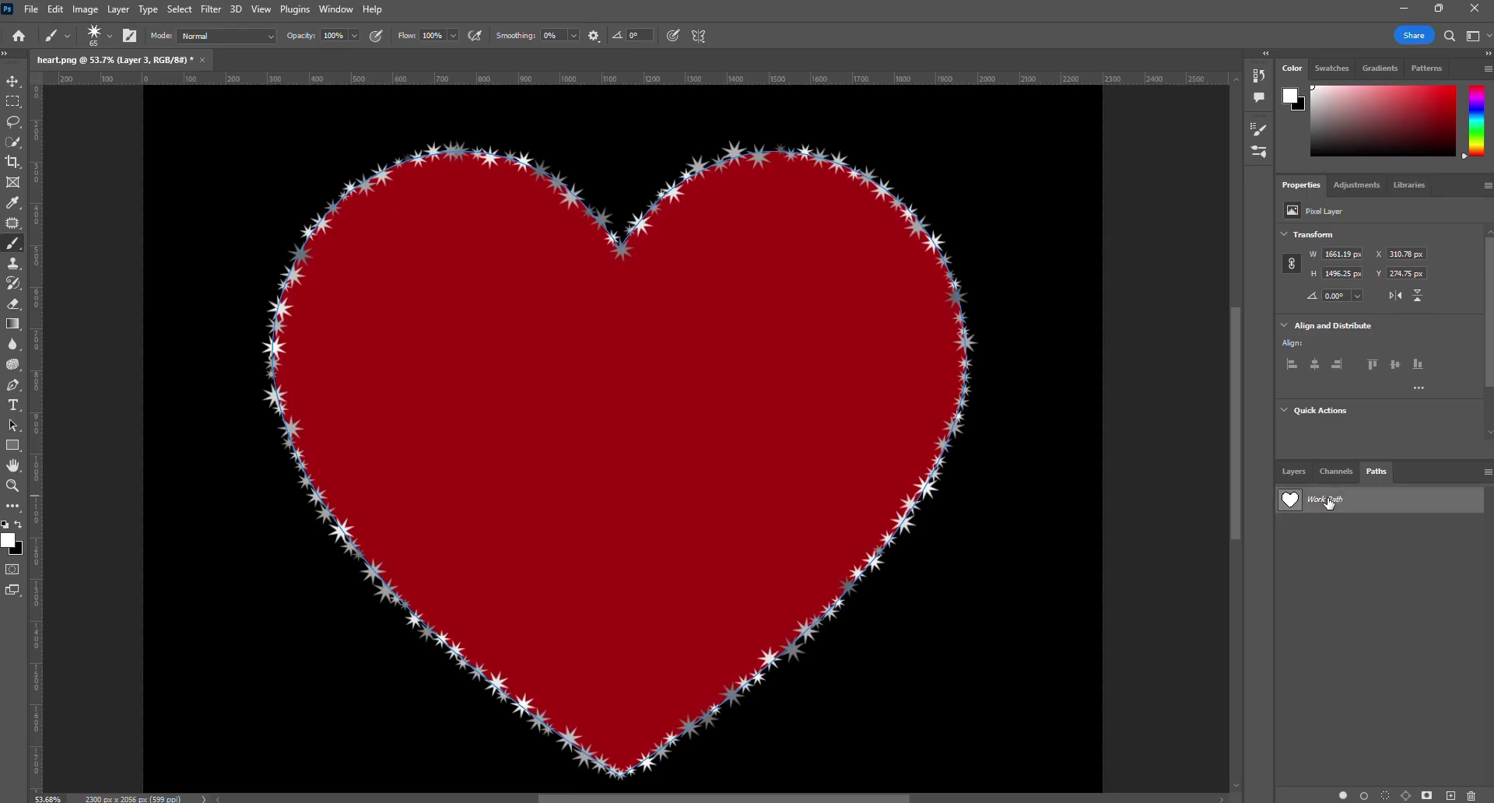
click(1362, 576)
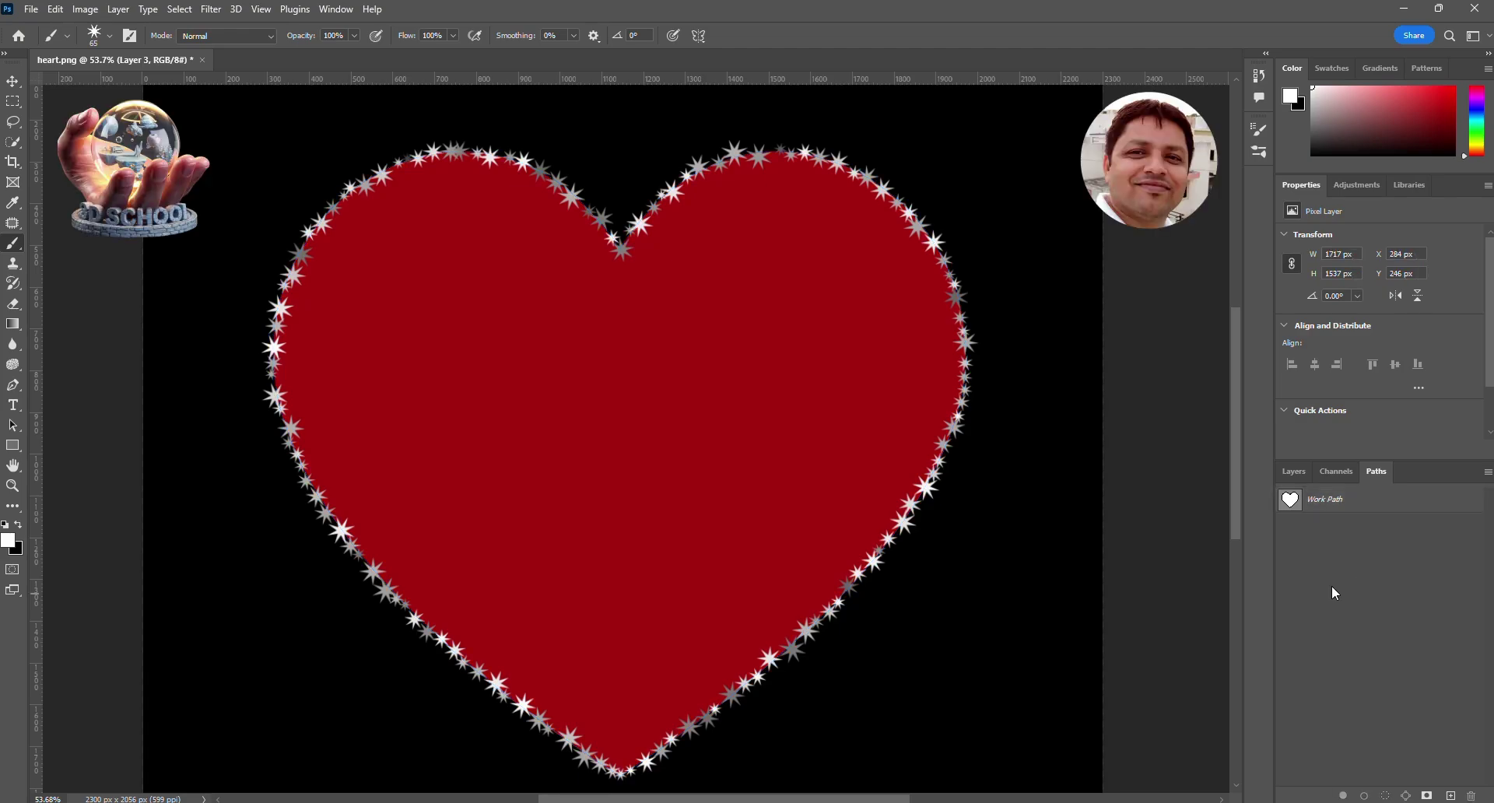
Step: Hide the red heart layer, Layer 1, to check the stars on their own, and delete that layer
click(1305, 474)
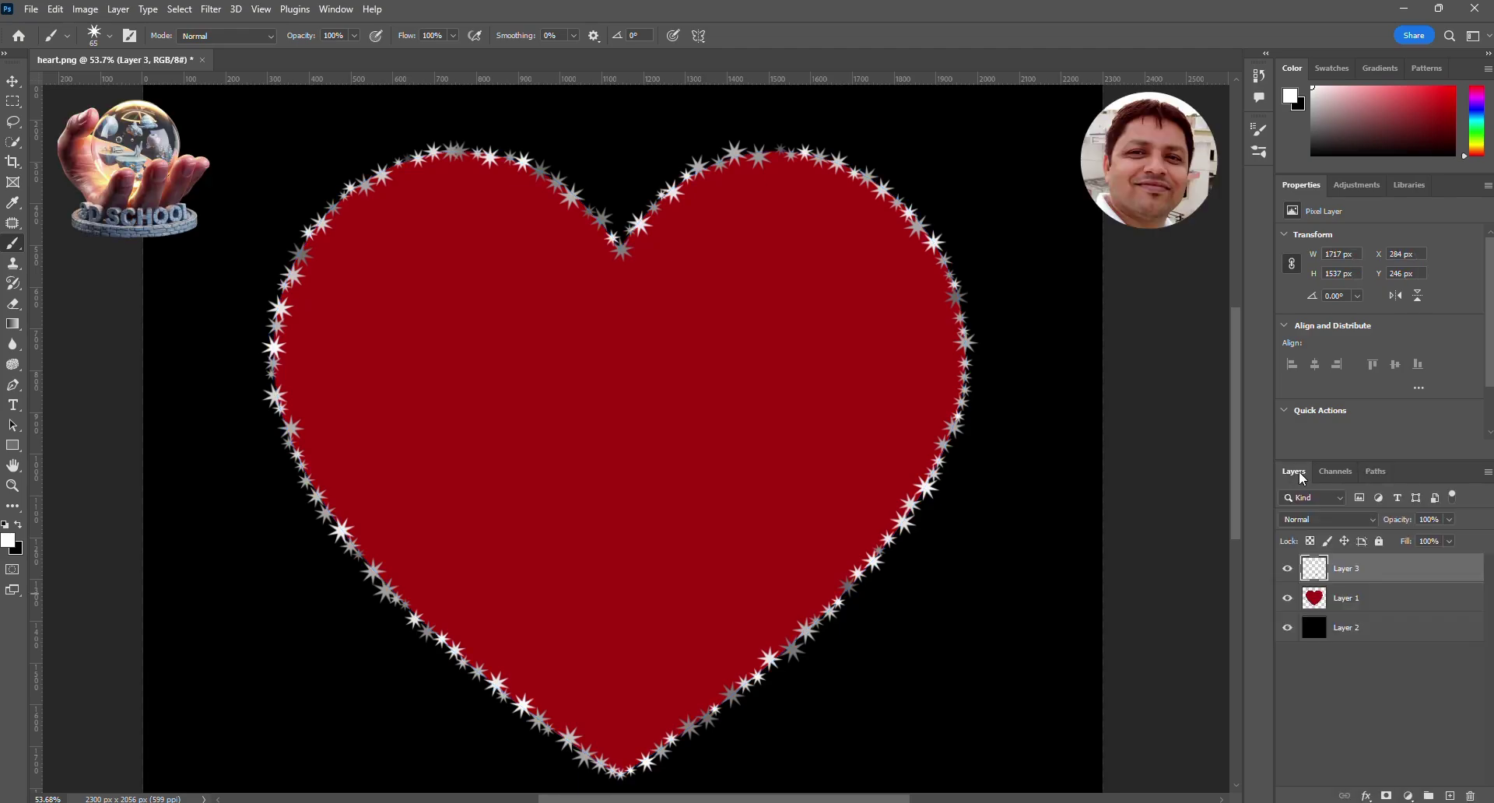
click(1288, 598)
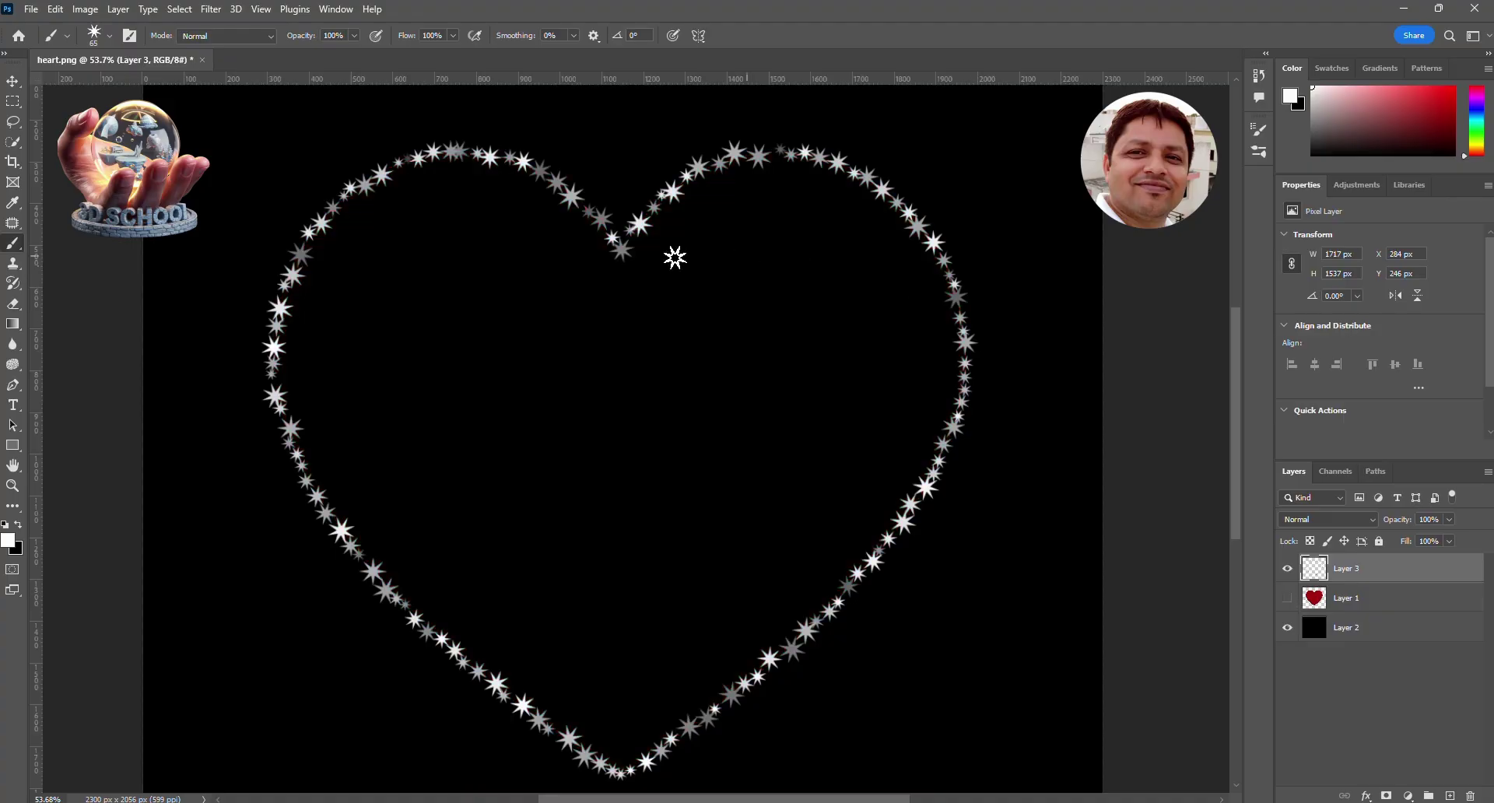
click(1354, 600)
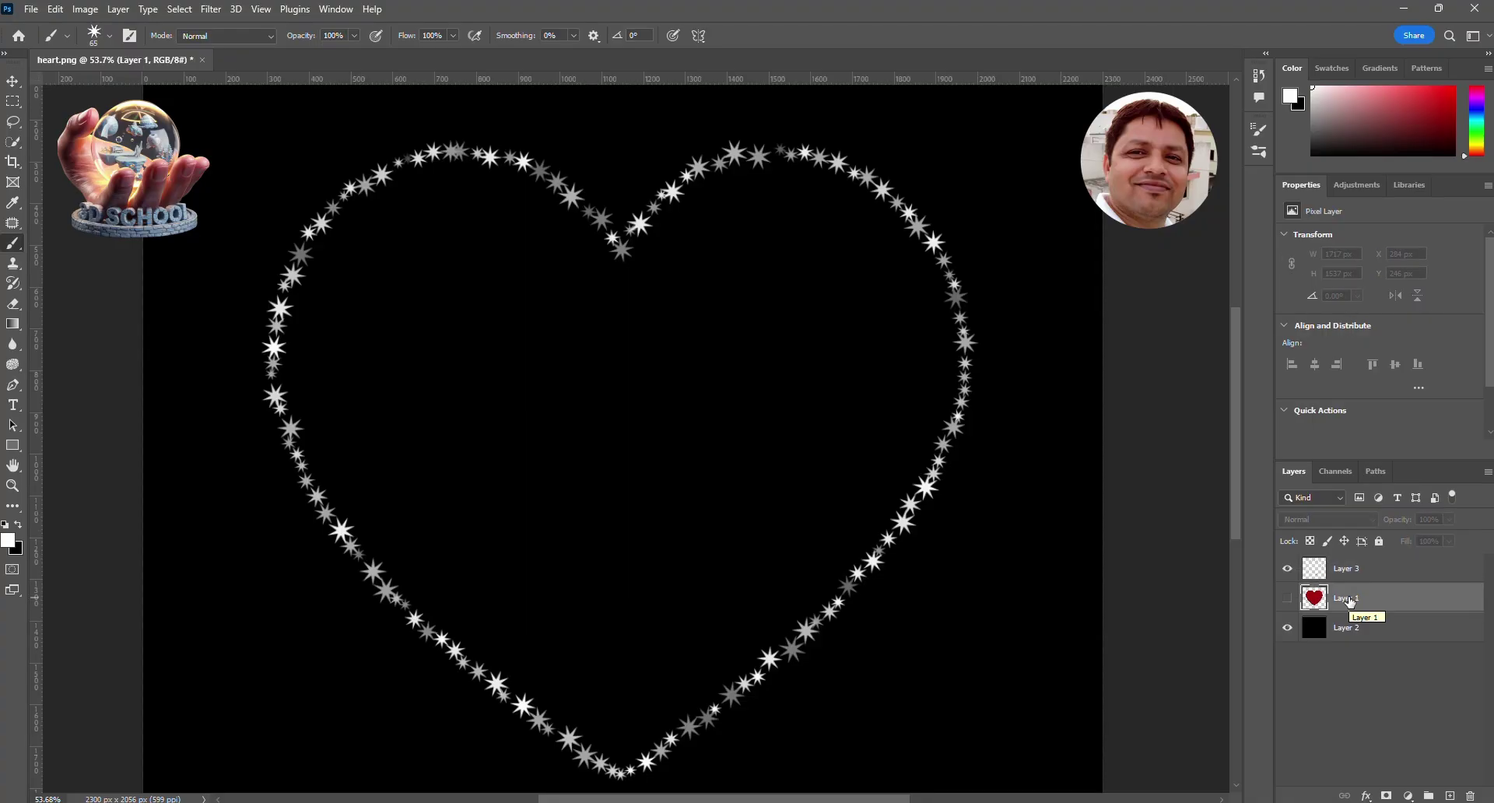
key(Delete)
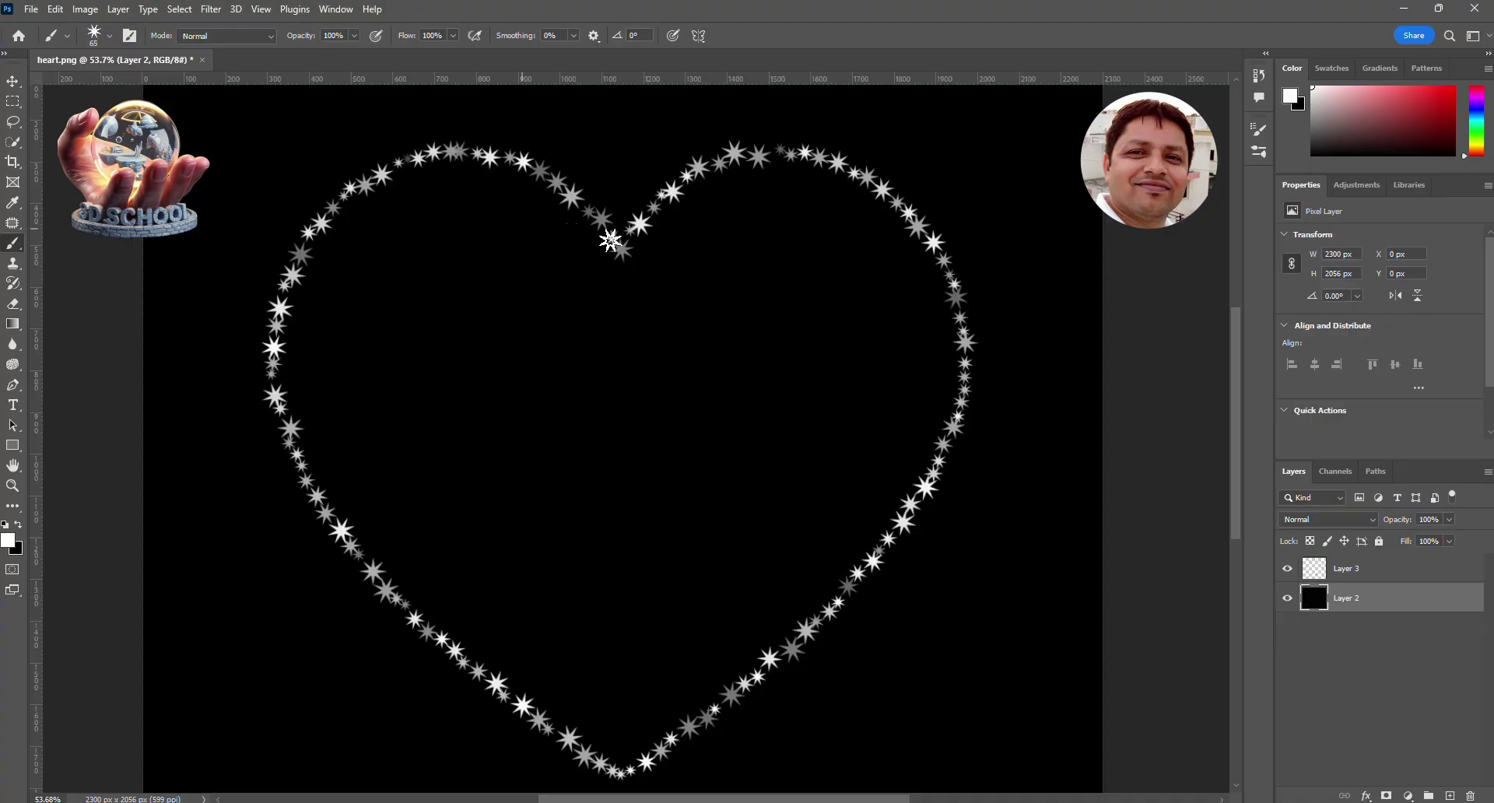